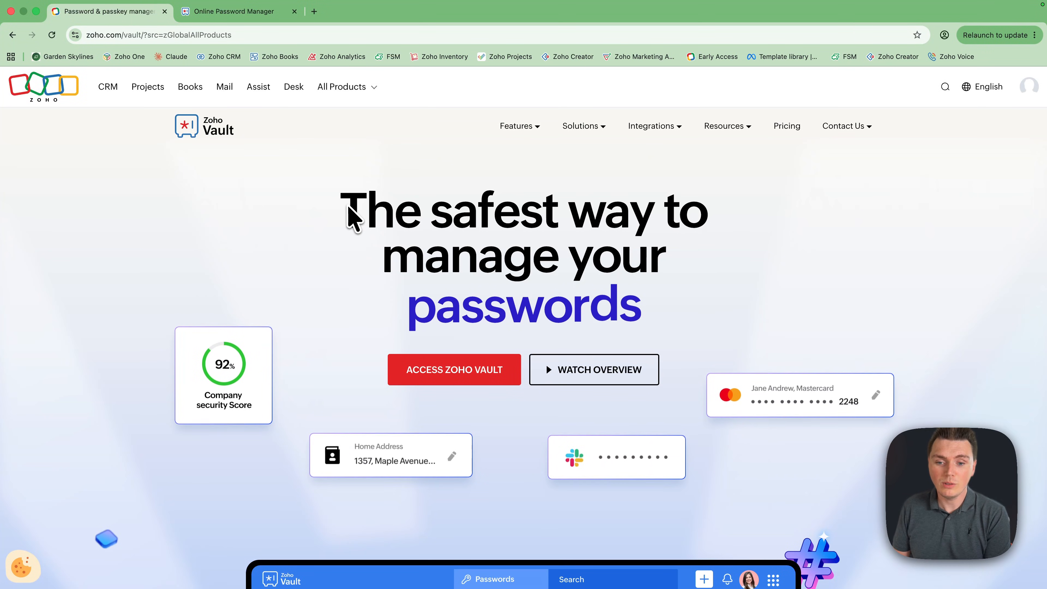
Switch to the signed-in Zoho Vault web app and look over its Passwords list and dashboard
left_click_drag(346, 215, 618, 308)
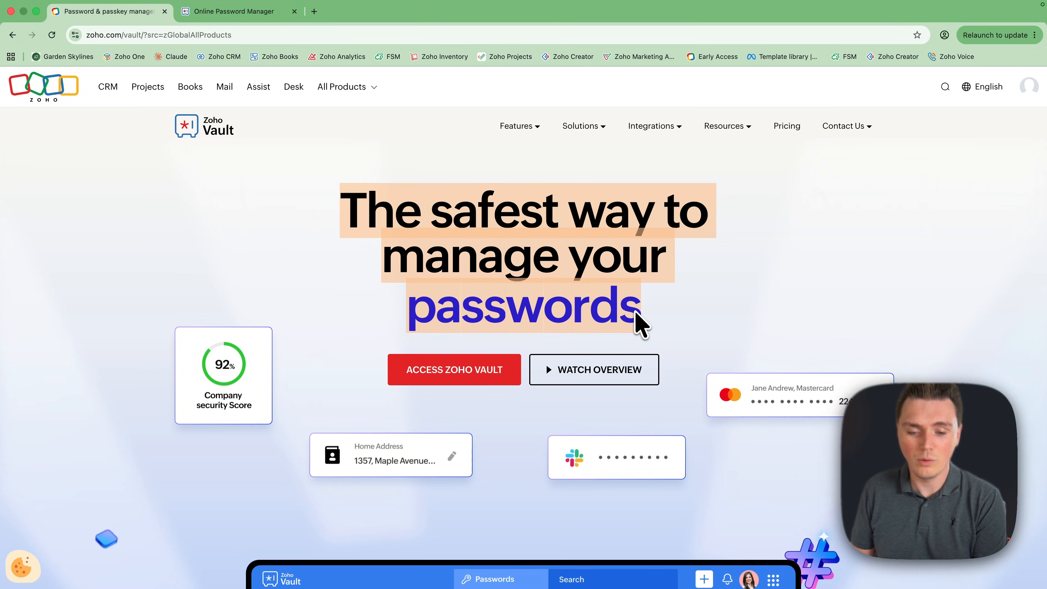
scroll(640, 326, "down", 8)
scroll(640, 326, "down", 1)
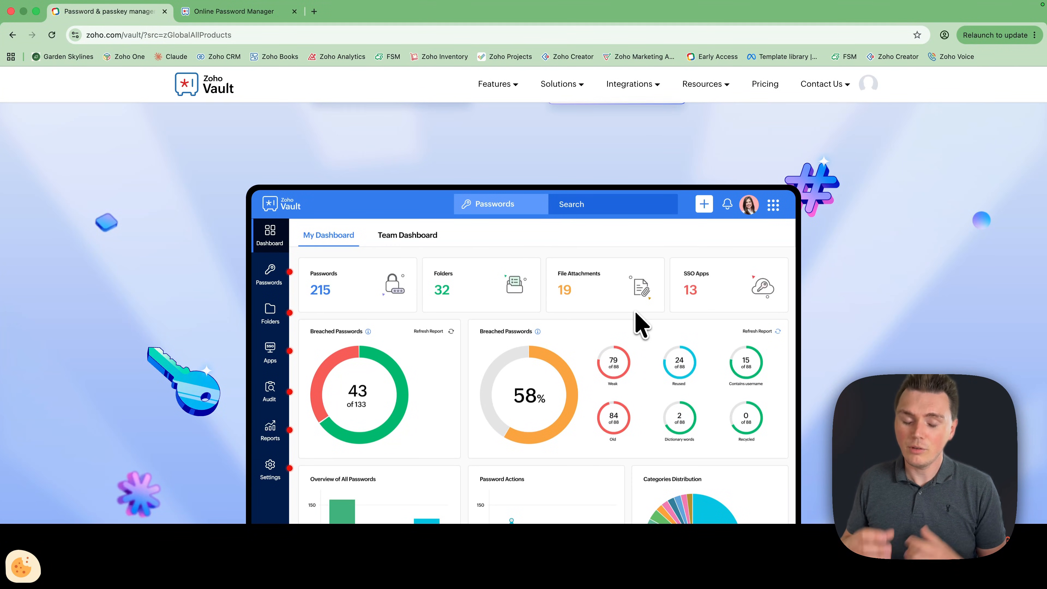
scroll(640, 326, "down", 10)
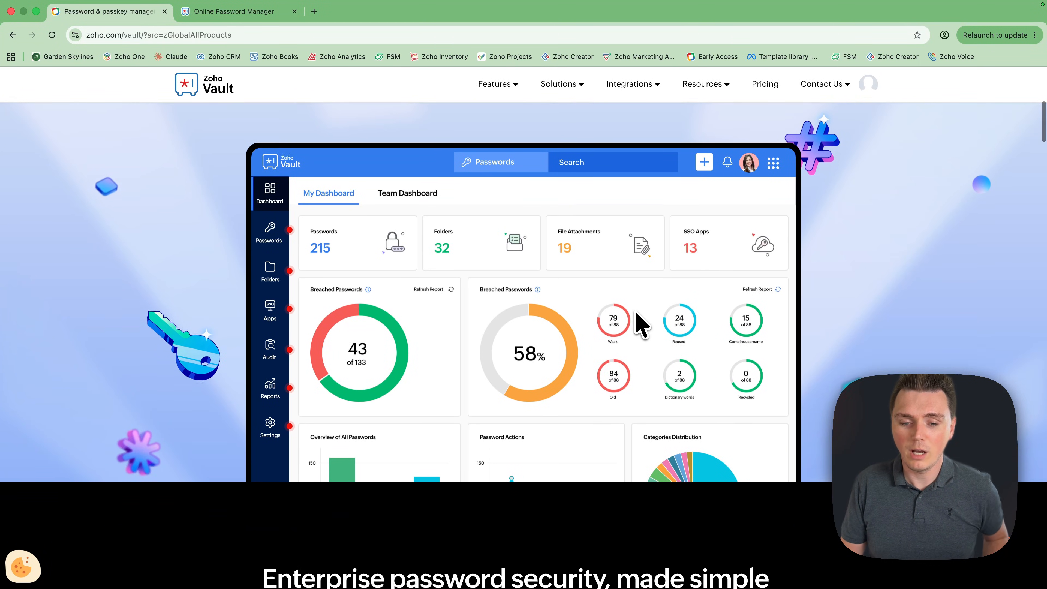
scroll(641, 325, "down", 20)
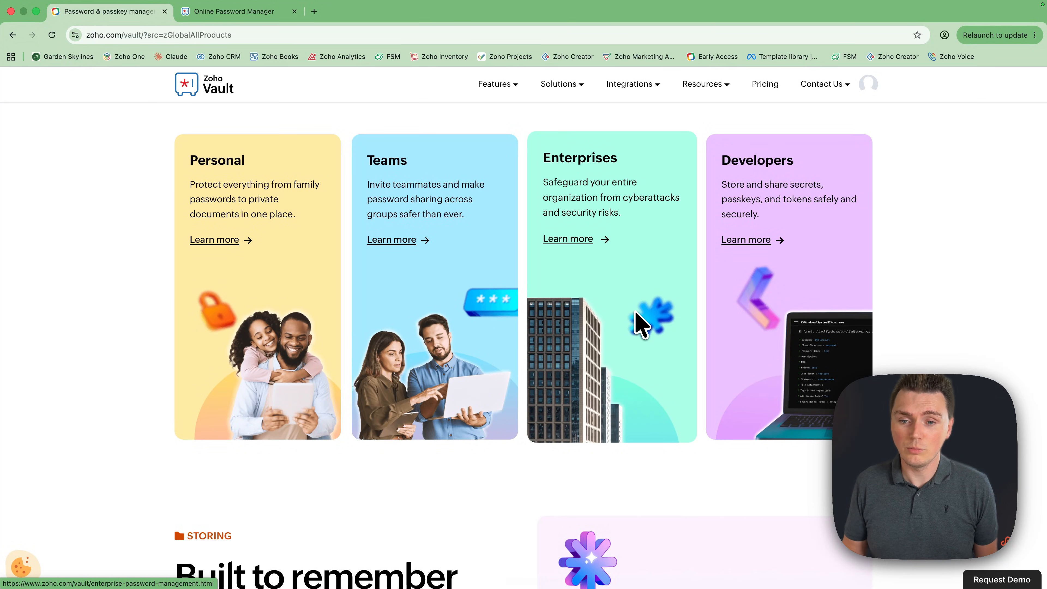
scroll(637, 321, "down", 6)
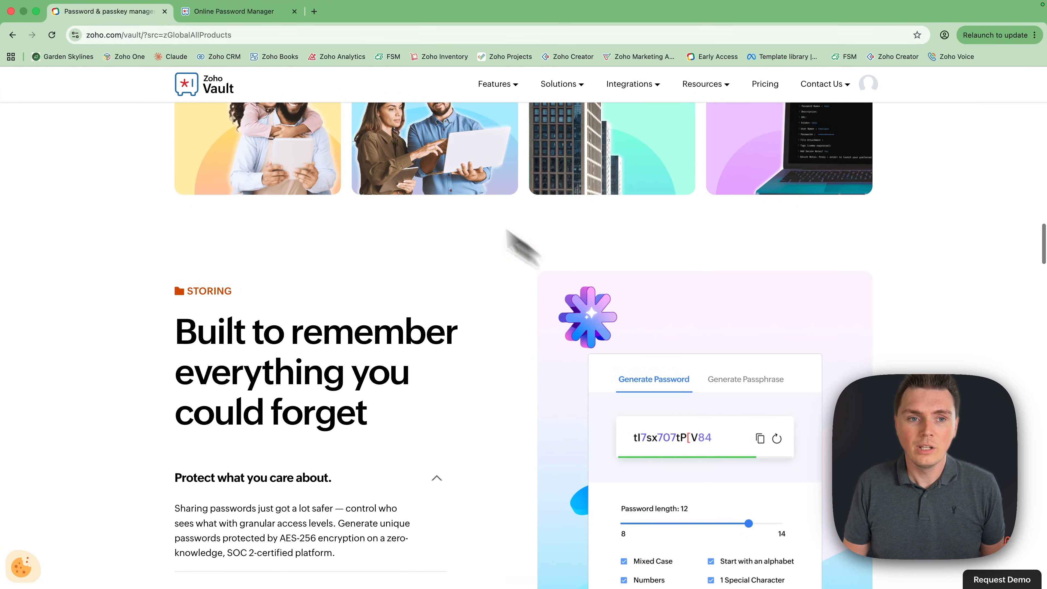
left_click(265, 12)
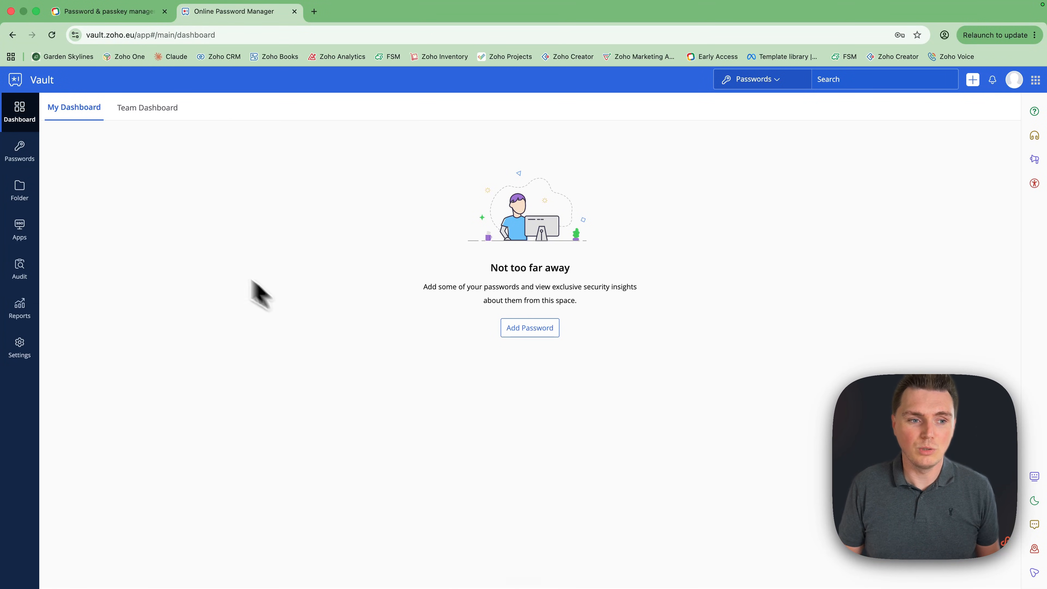
left_click(30, 159)
left_click(26, 122)
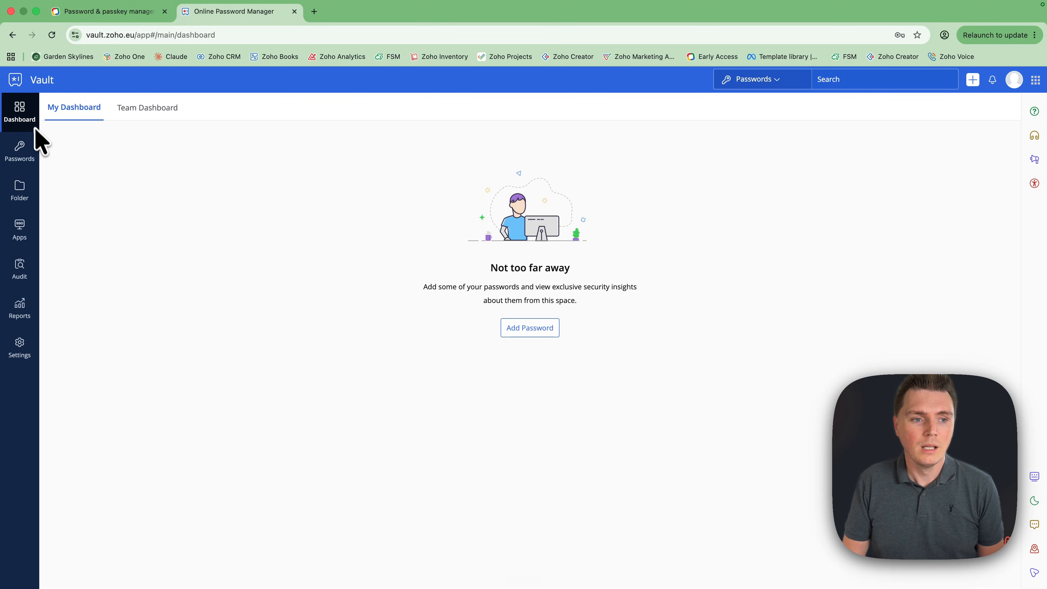
Toggle between the Team and My dashboards, then show the Folders list with Client A
left_click(136, 109)
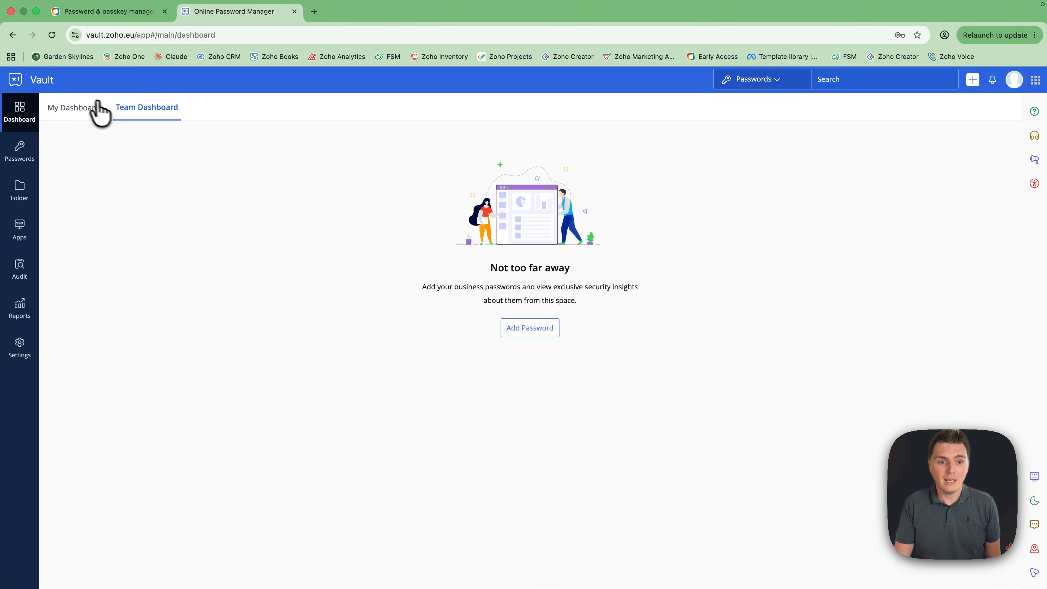
left_click(84, 108)
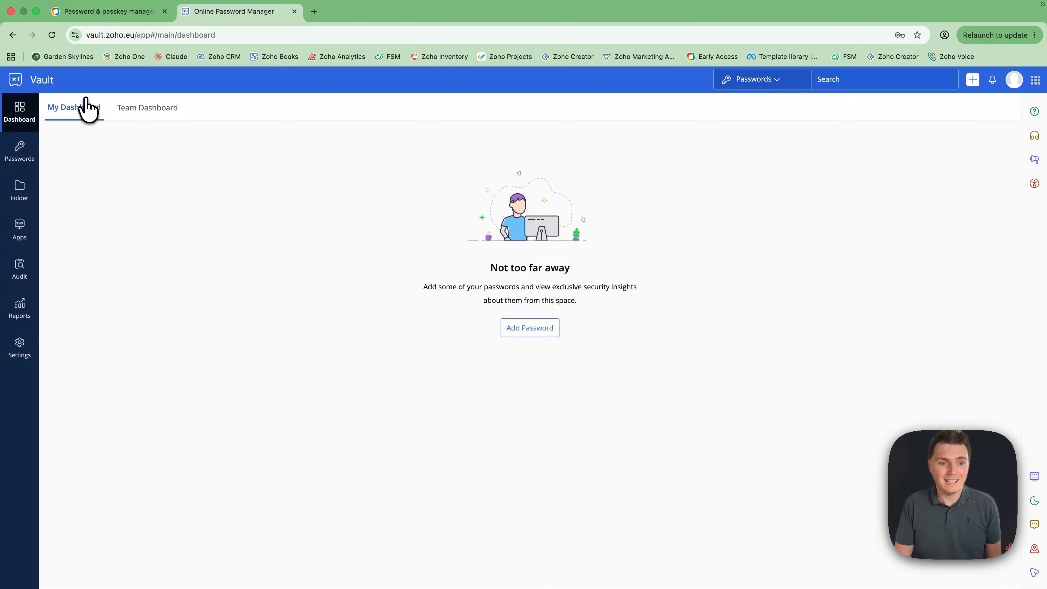
left_click(19, 150)
left_click(20, 194)
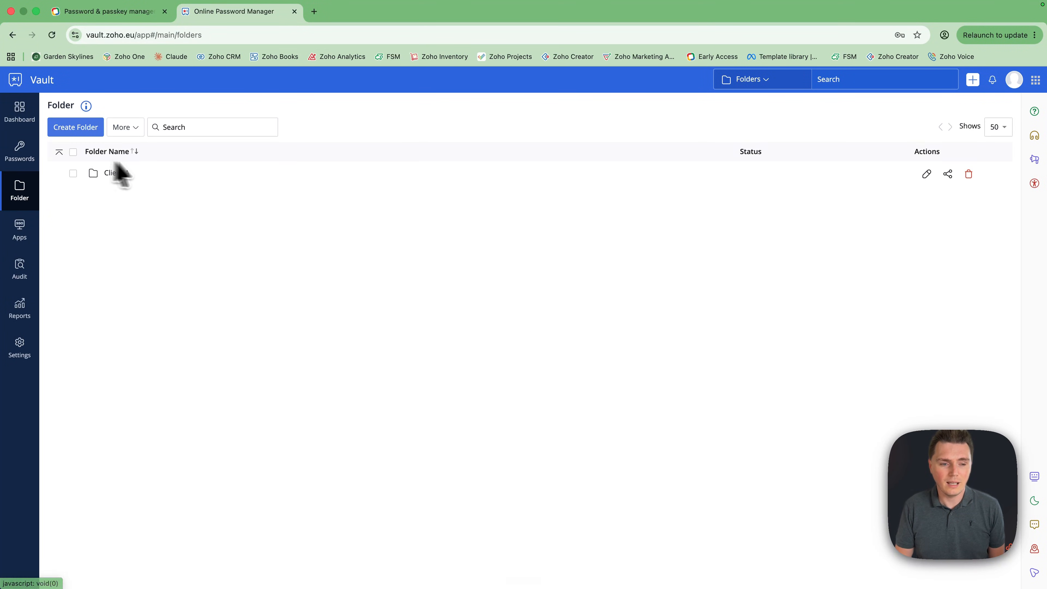
Delete the Client A folder
left_click(73, 173)
left_click(124, 127)
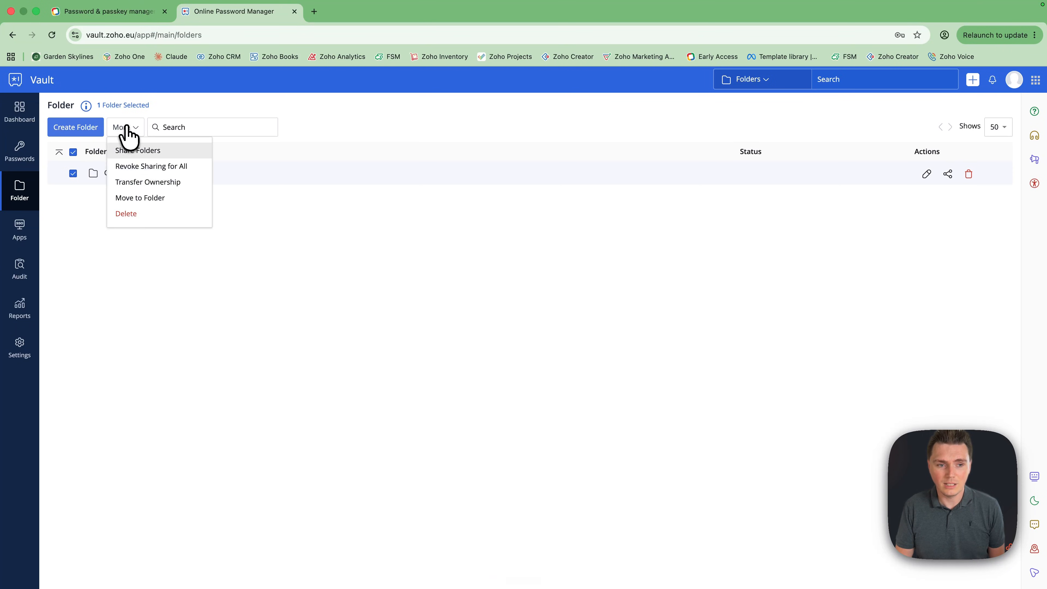
left_click(128, 213)
left_click(573, 178)
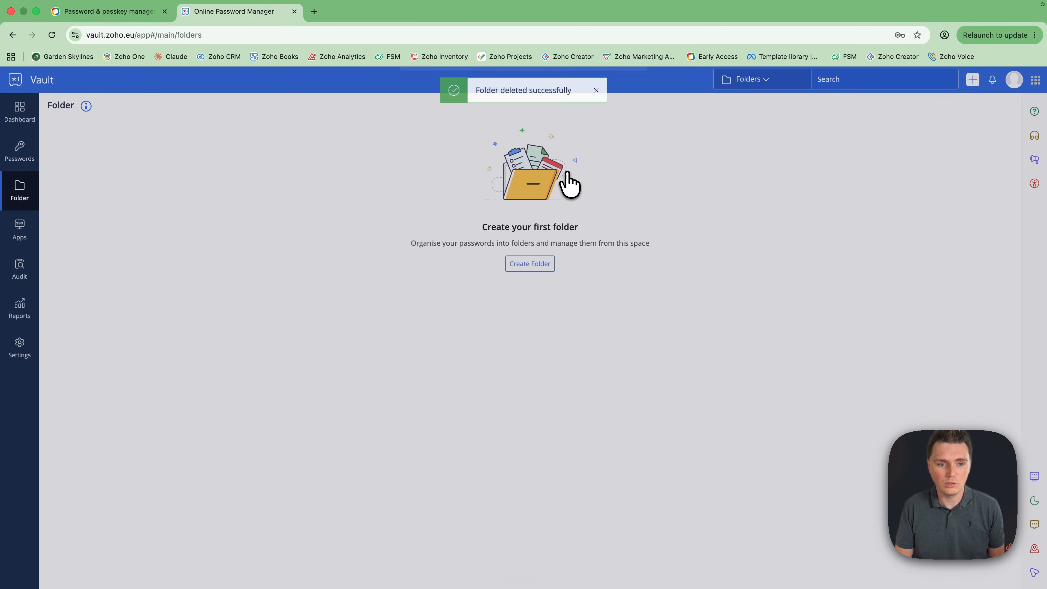
Create a folder named 'Marketing' and open it
left_click(511, 263)
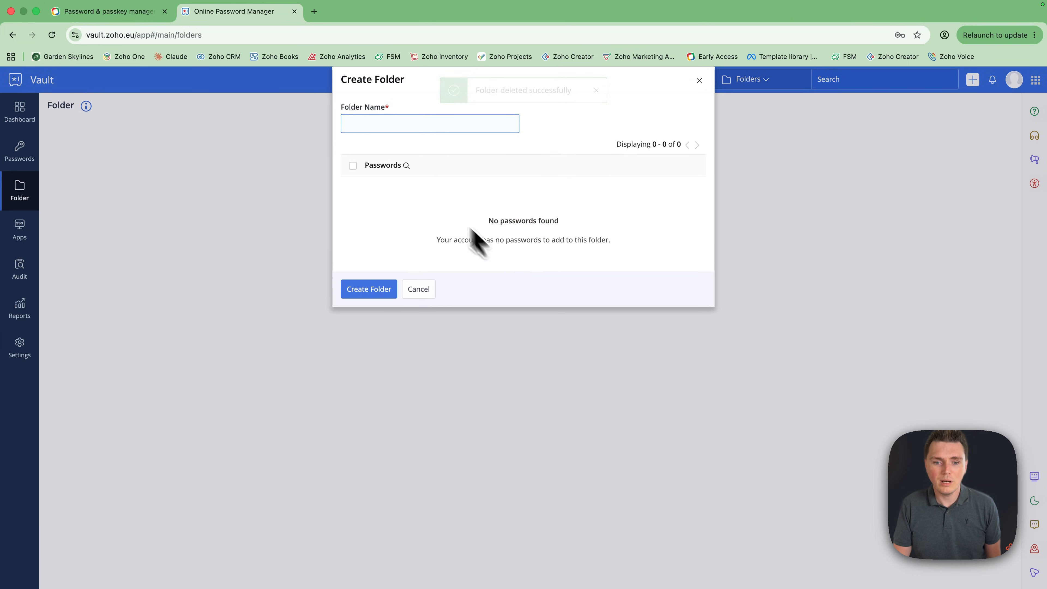
type("Marketing")
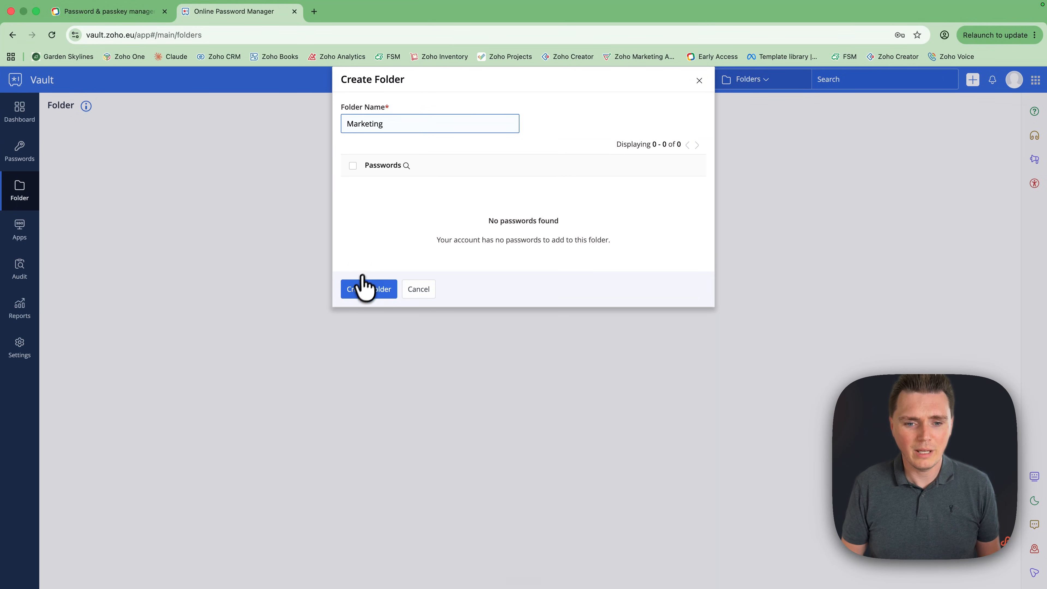
left_click(356, 288)
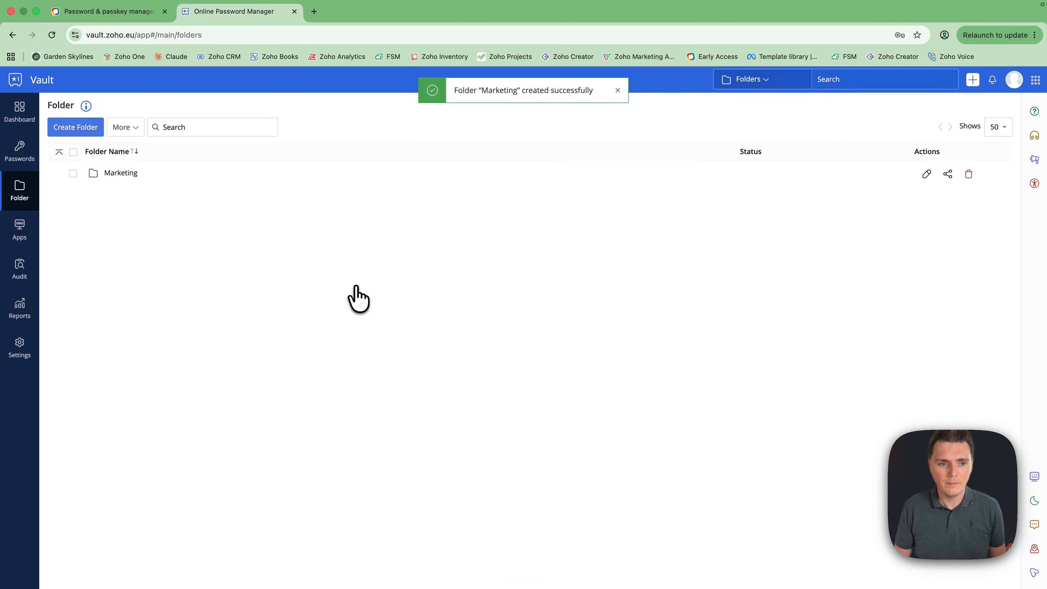
left_click(124, 172)
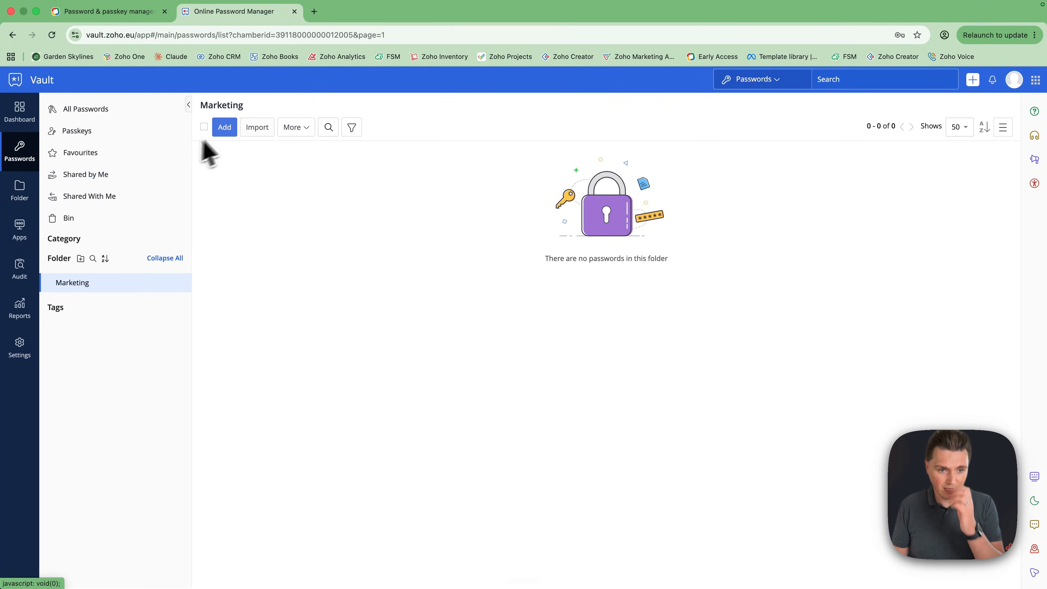
left_click(226, 128)
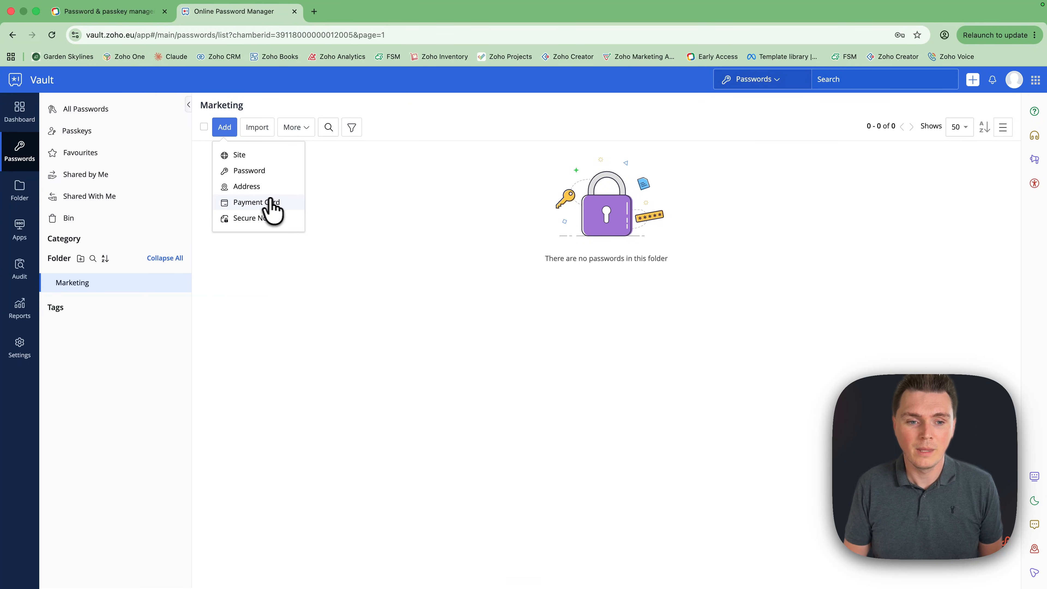
left_click(243, 155)
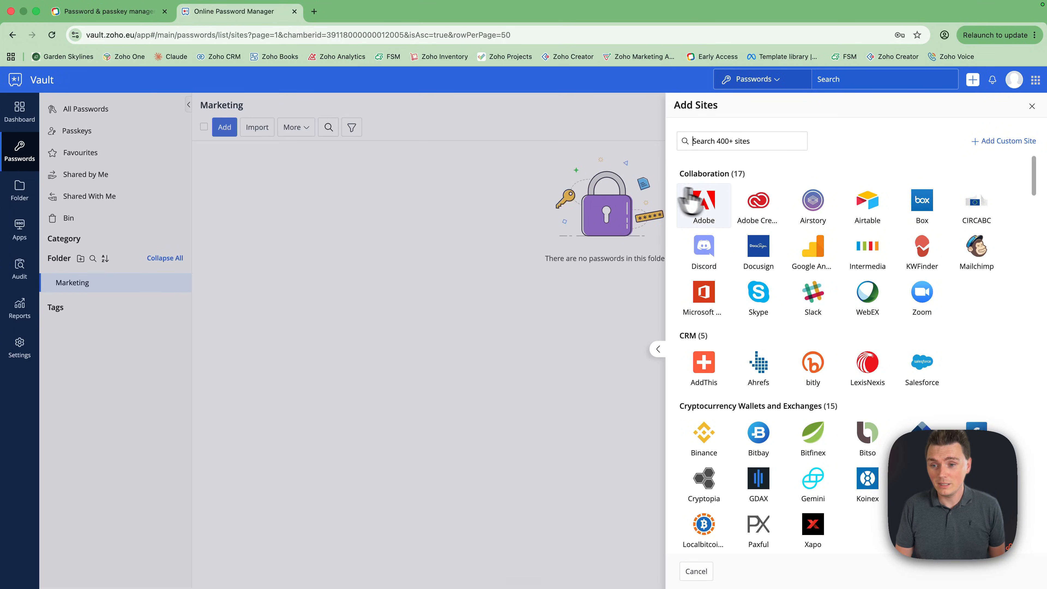
left_click(715, 215)
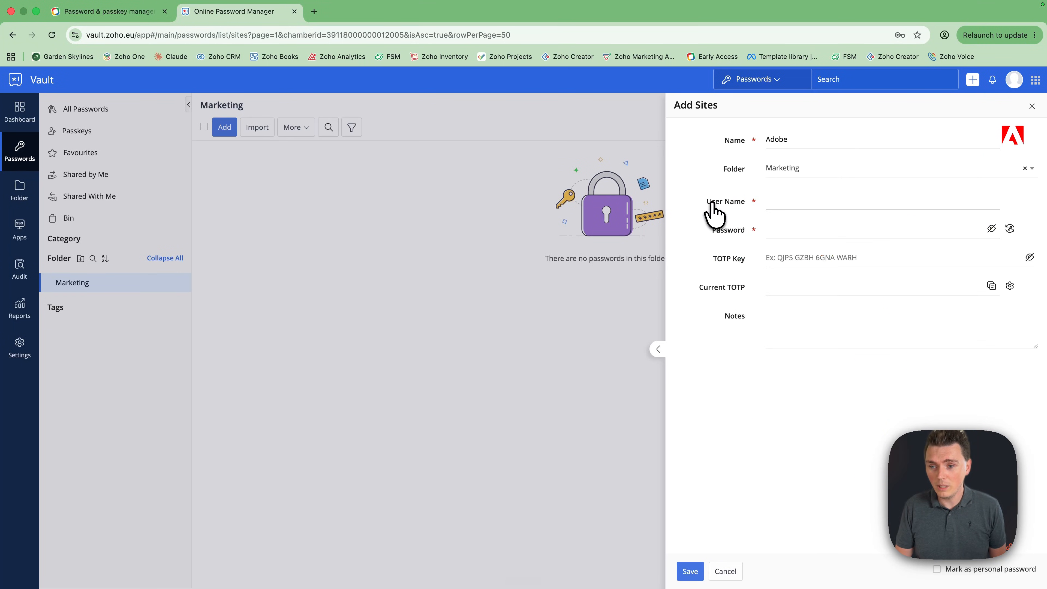
left_click(724, 571)
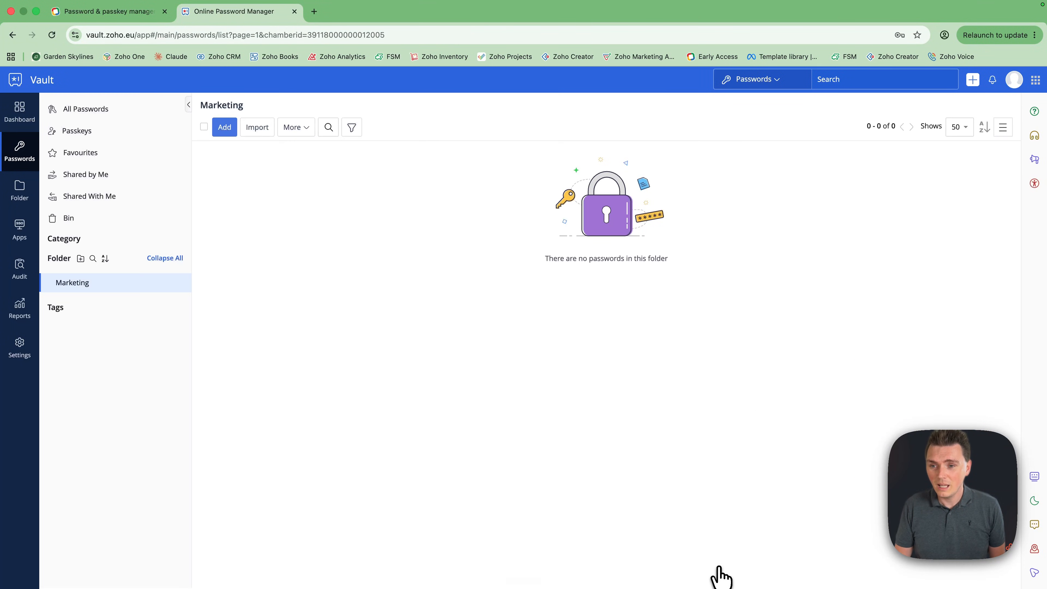
left_click(231, 131)
left_click(239, 154)
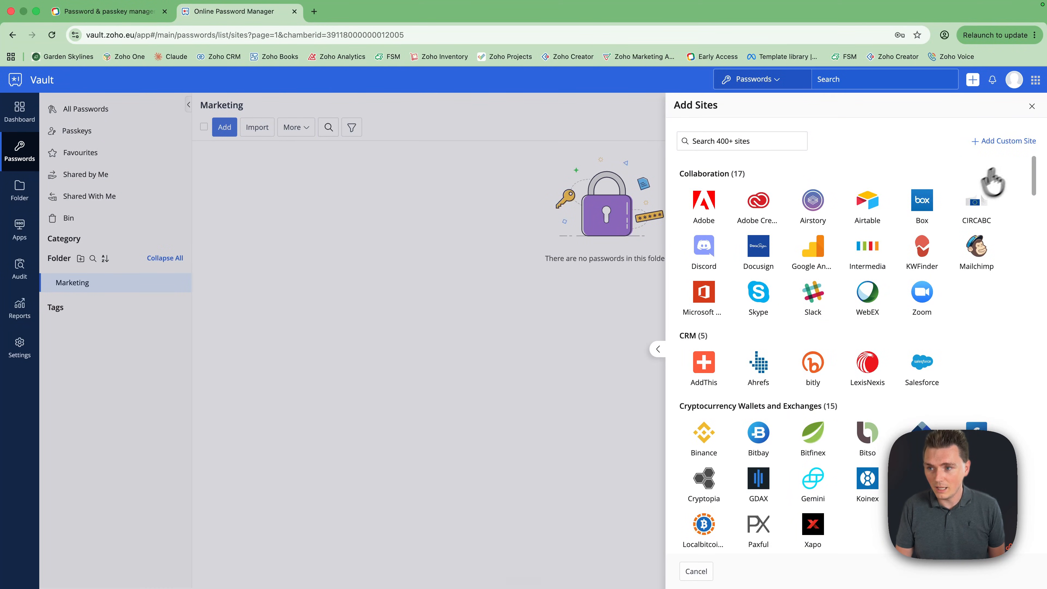
left_click(1006, 143)
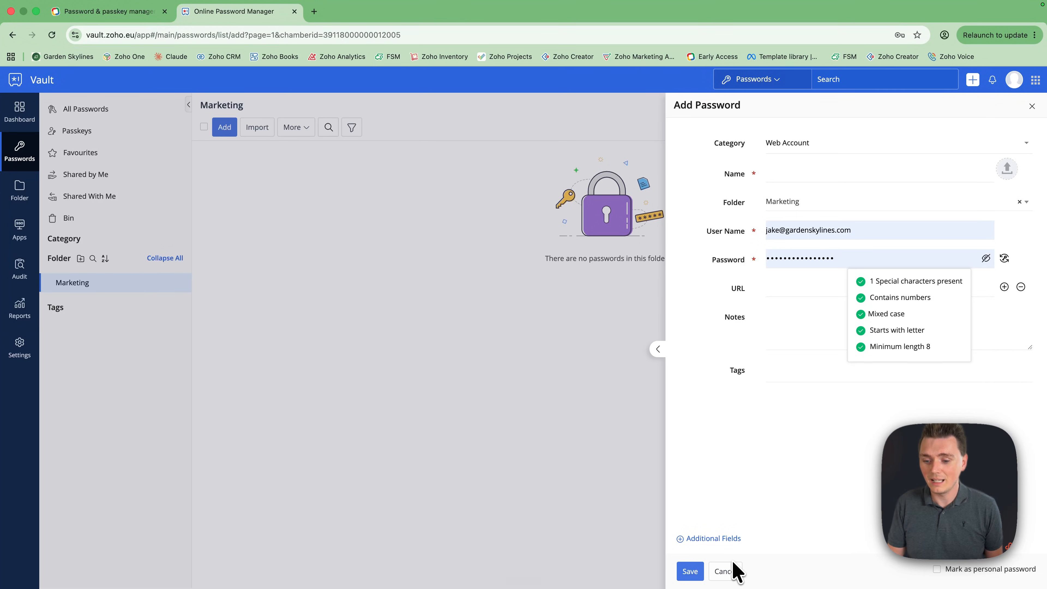
left_click(726, 571)
Add an Adobe site login with its user name and a generated 14-character password to Marketing
left_click(224, 127)
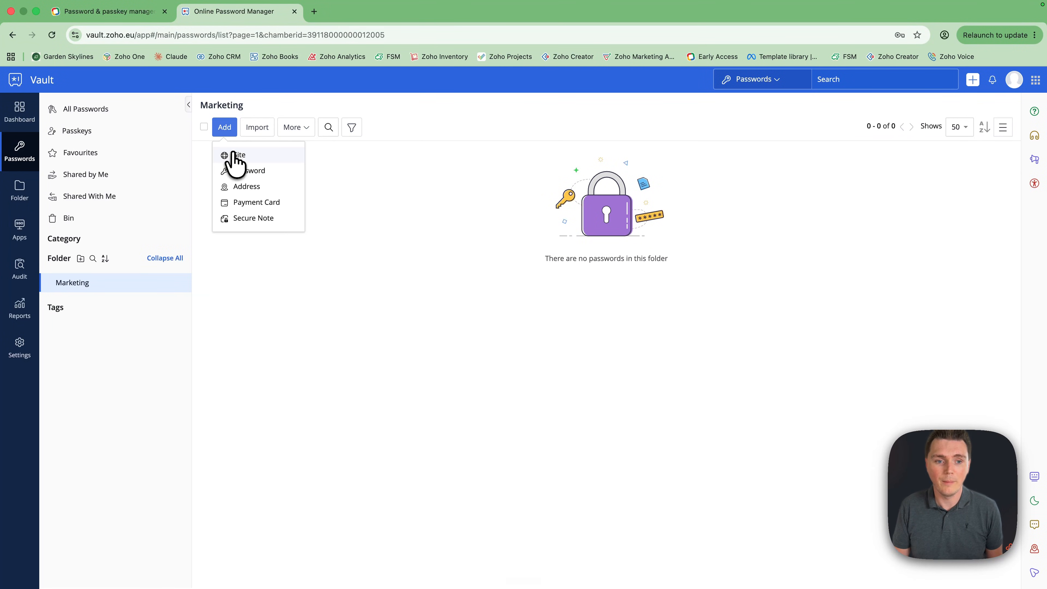
left_click(233, 159)
left_click(704, 202)
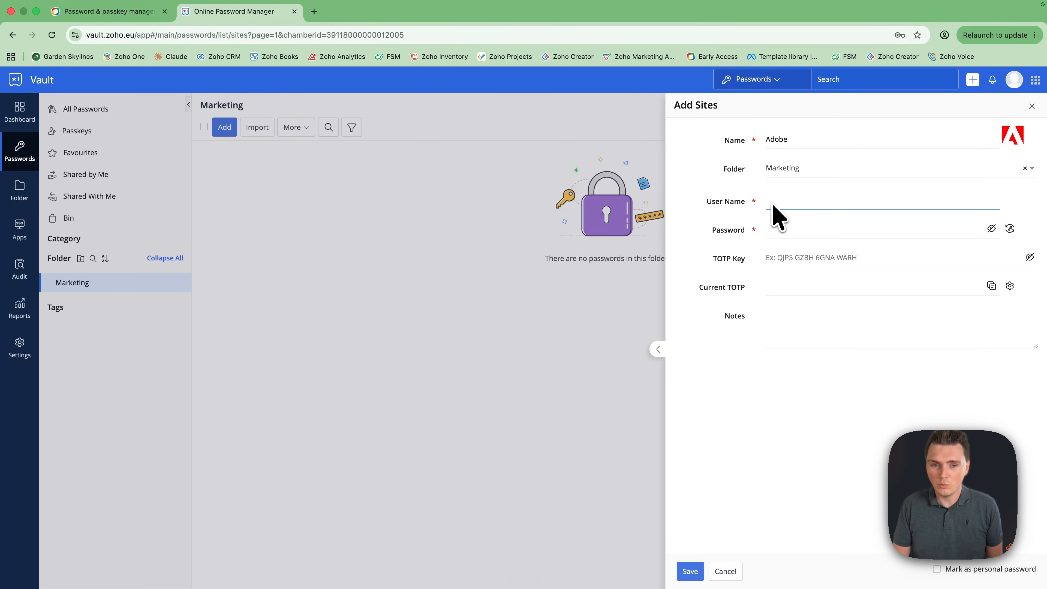
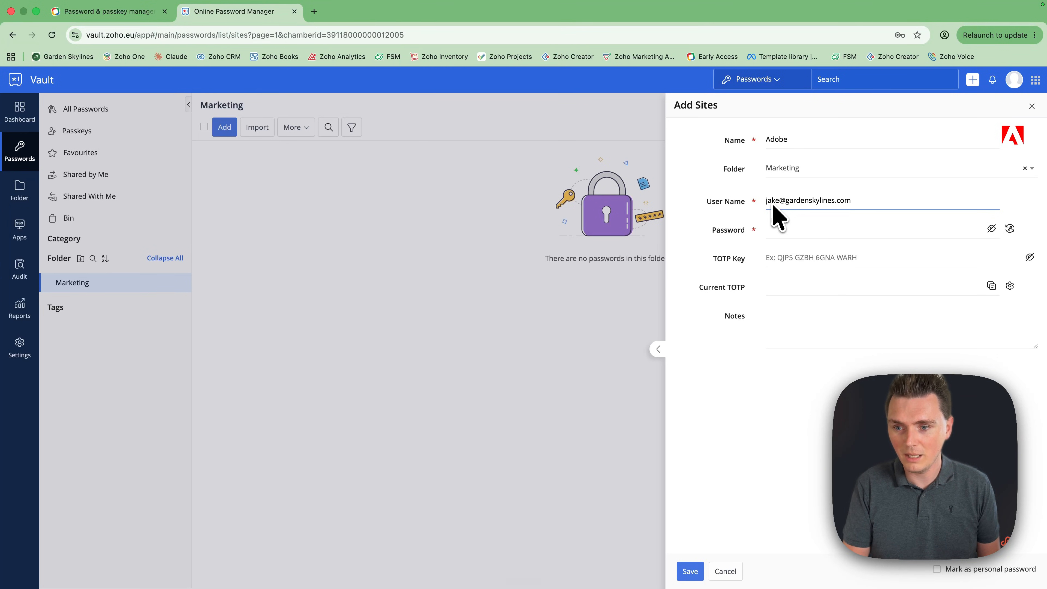
left_click(779, 231)
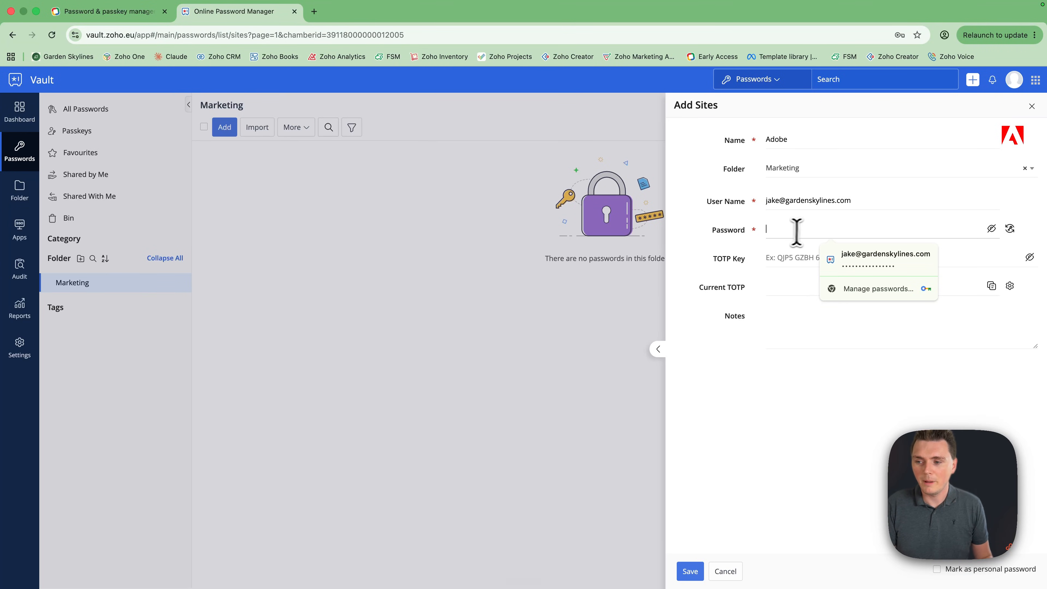
left_click(1010, 230)
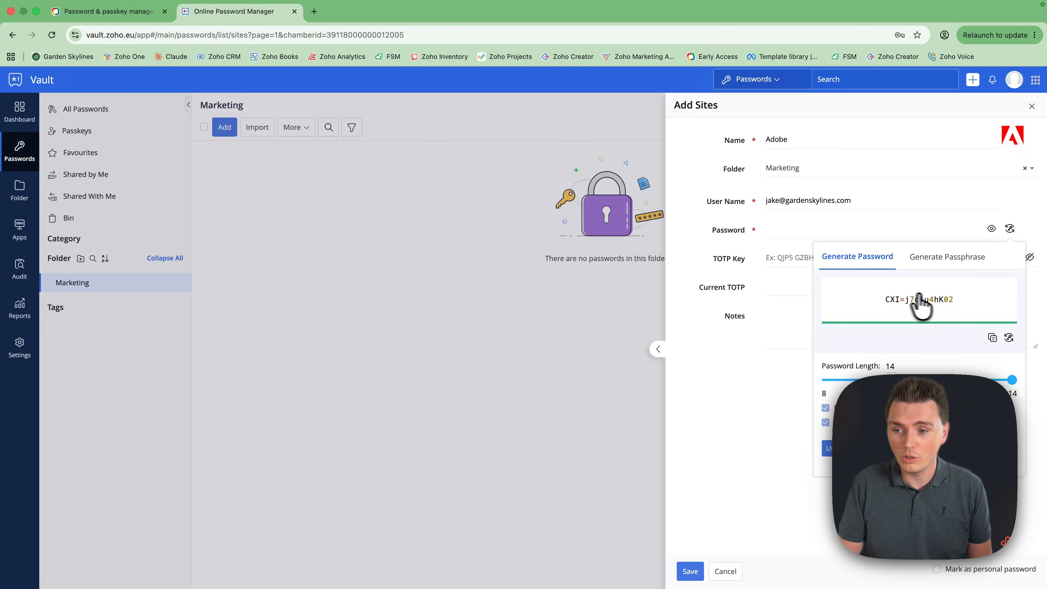
left_click(834, 451)
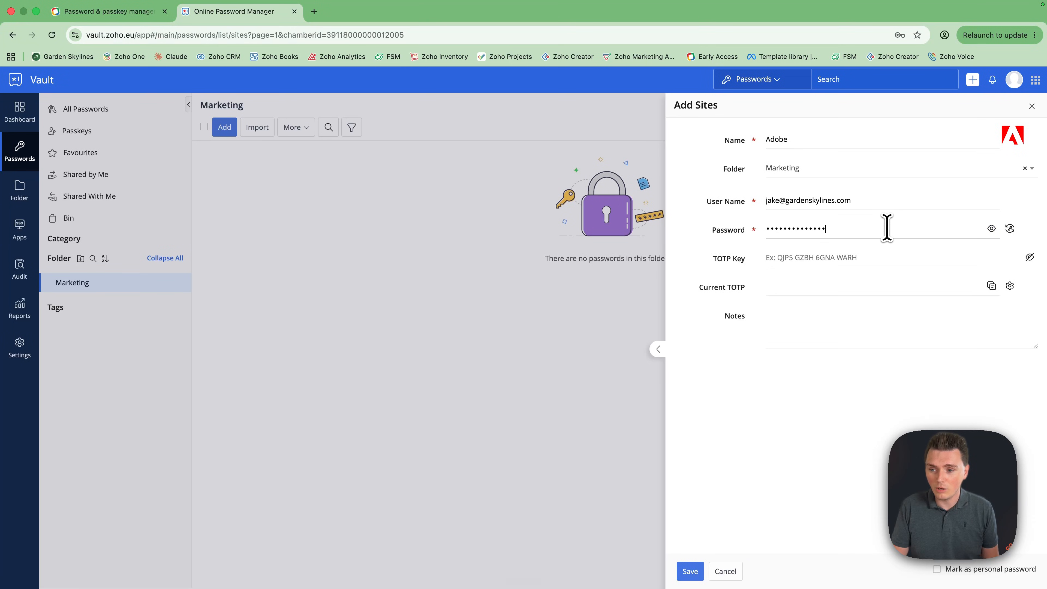
left_click(691, 572)
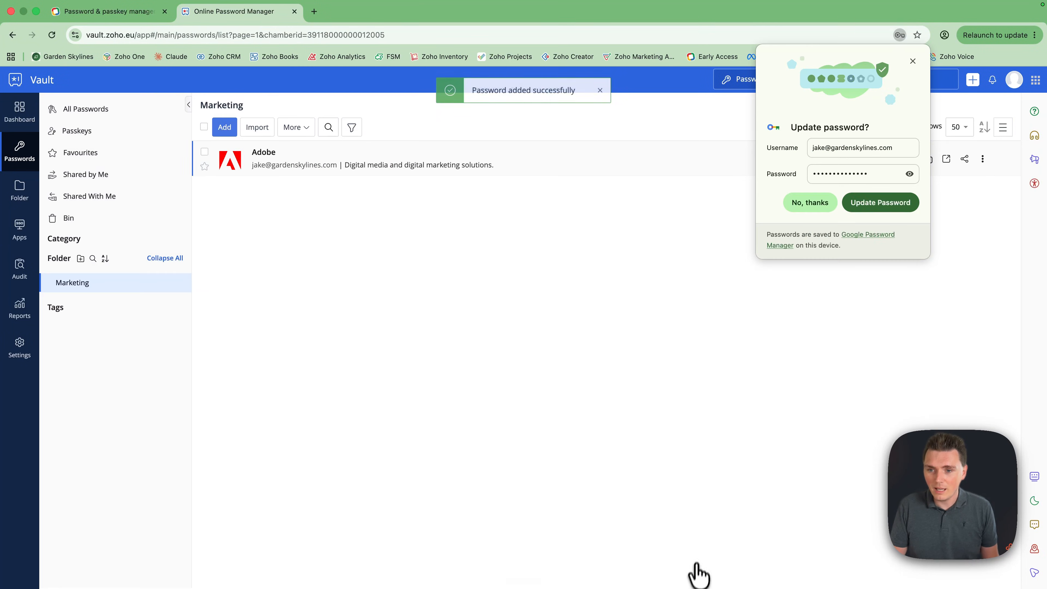
left_click(912, 61)
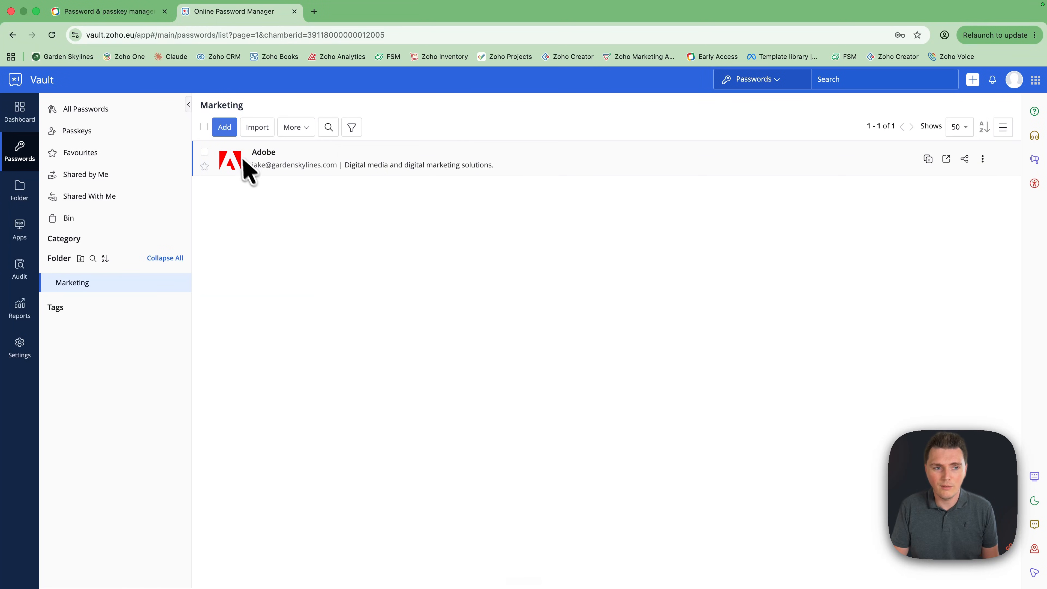
Copy the Adobe entry's password, select its user name, and open a new blank browser tab
left_click(266, 156)
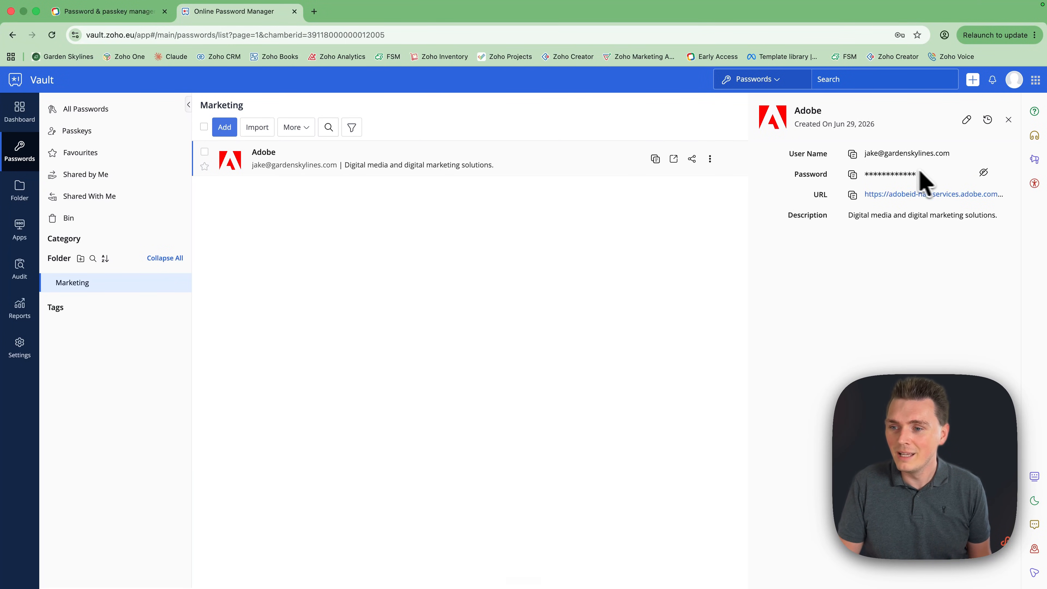
left_click(852, 175)
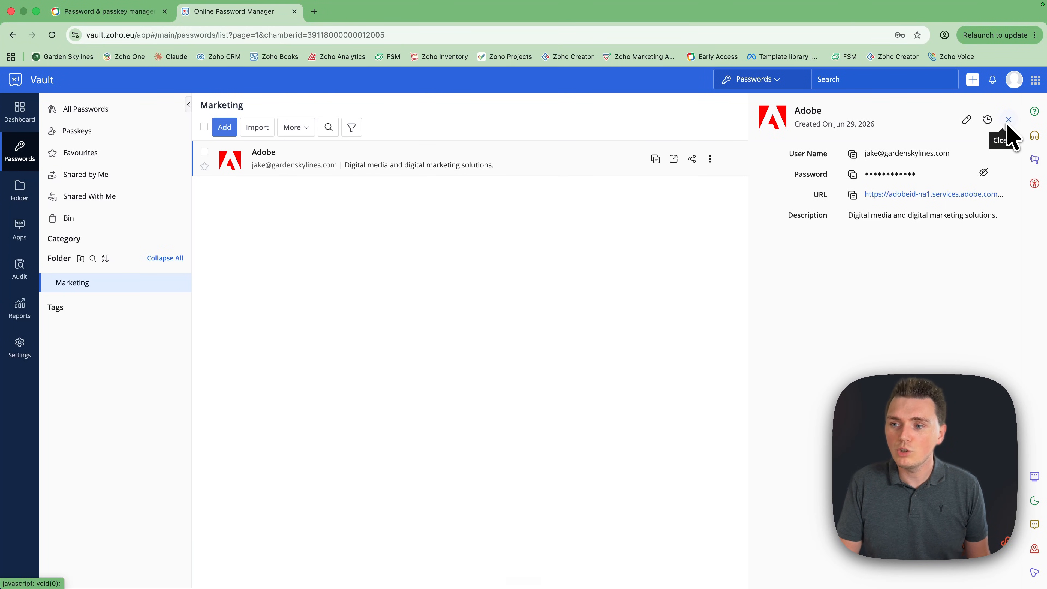
left_click_drag(950, 153, 866, 152)
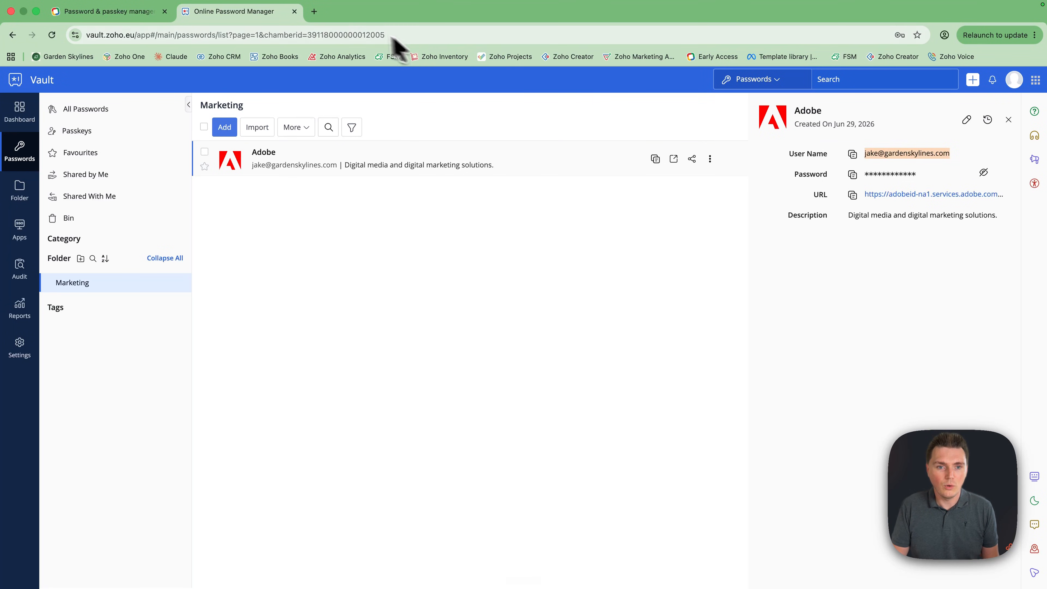
left_click(316, 13)
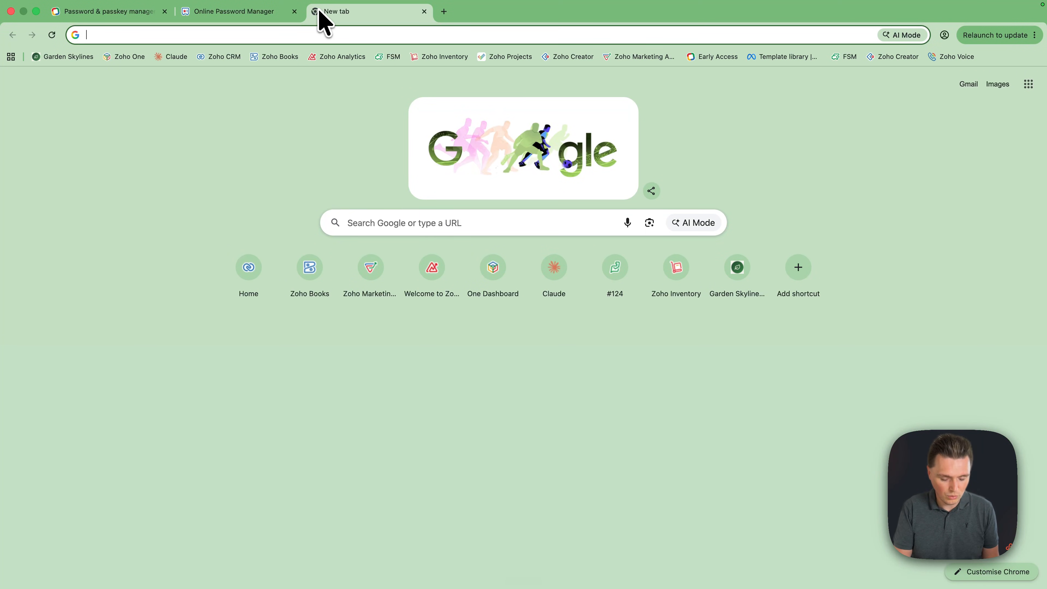
Start a BBC account registration from the BBC home page using the suggested e-mail address
type("bbc")
key("Return")
left_click(158, 190)
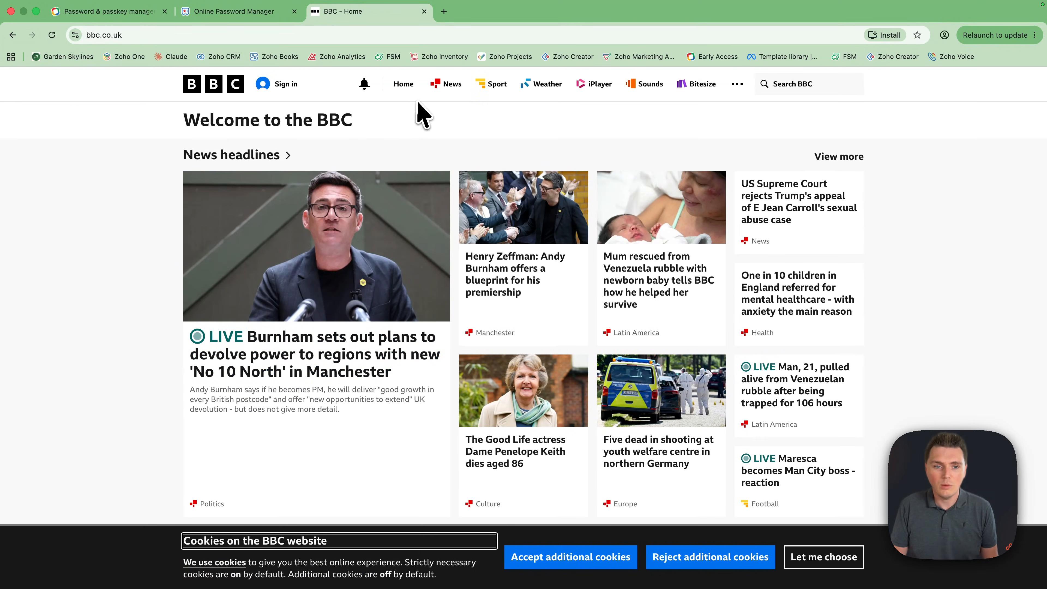
left_click(284, 84)
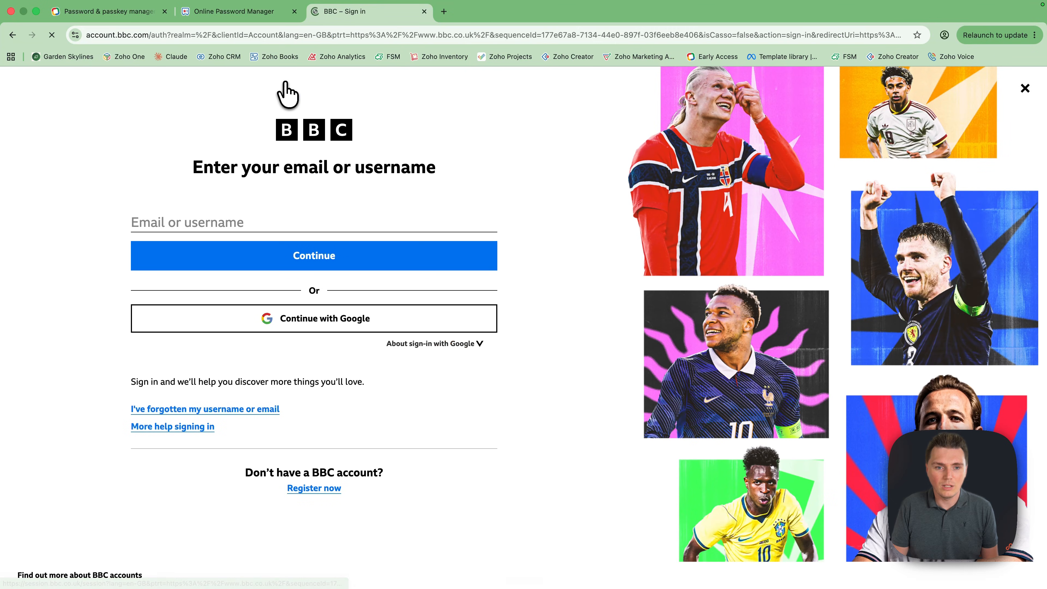
left_click(320, 489)
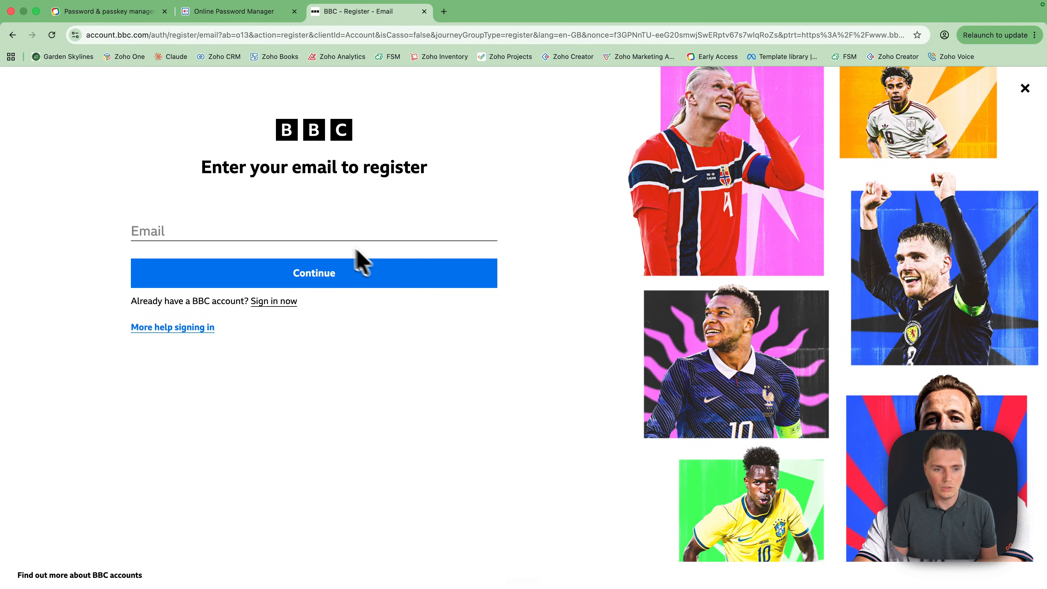
left_click(325, 236)
key("Down")
key("Return")
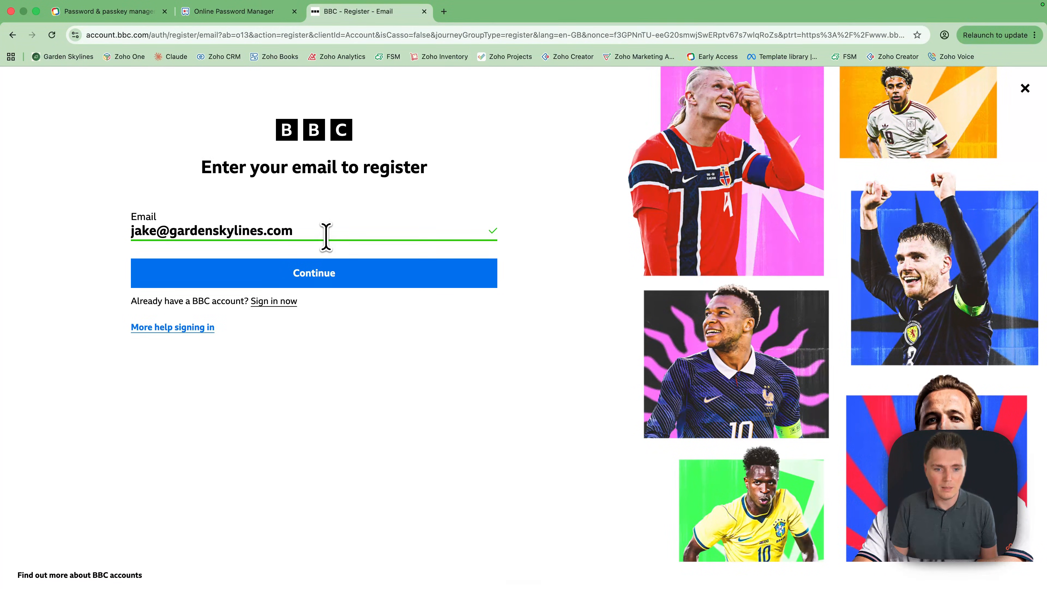
left_click(297, 281)
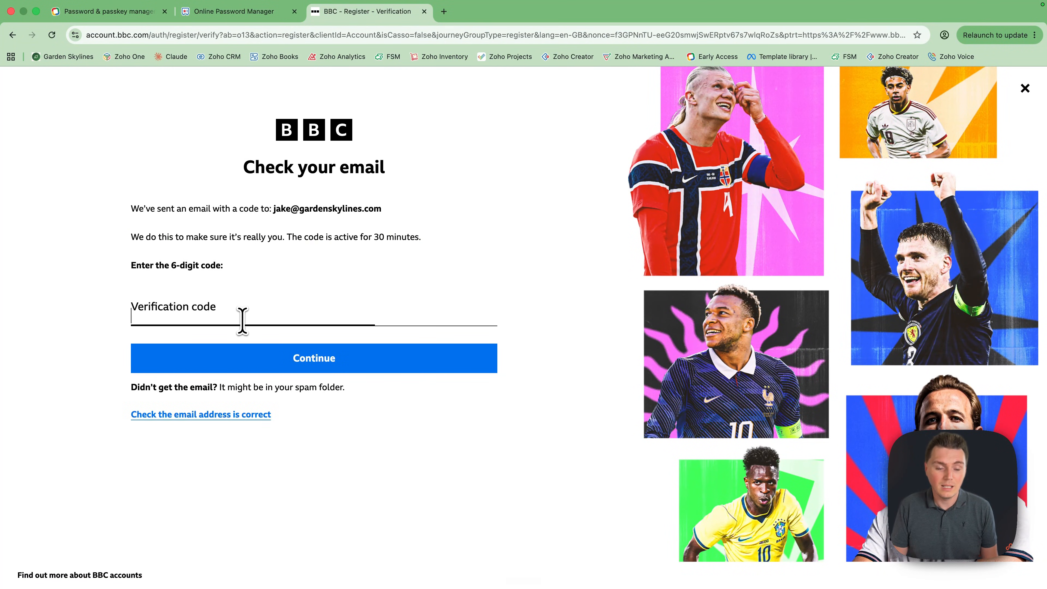
Open the Zoho Mail inbox in a new tab
left_click(444, 11)
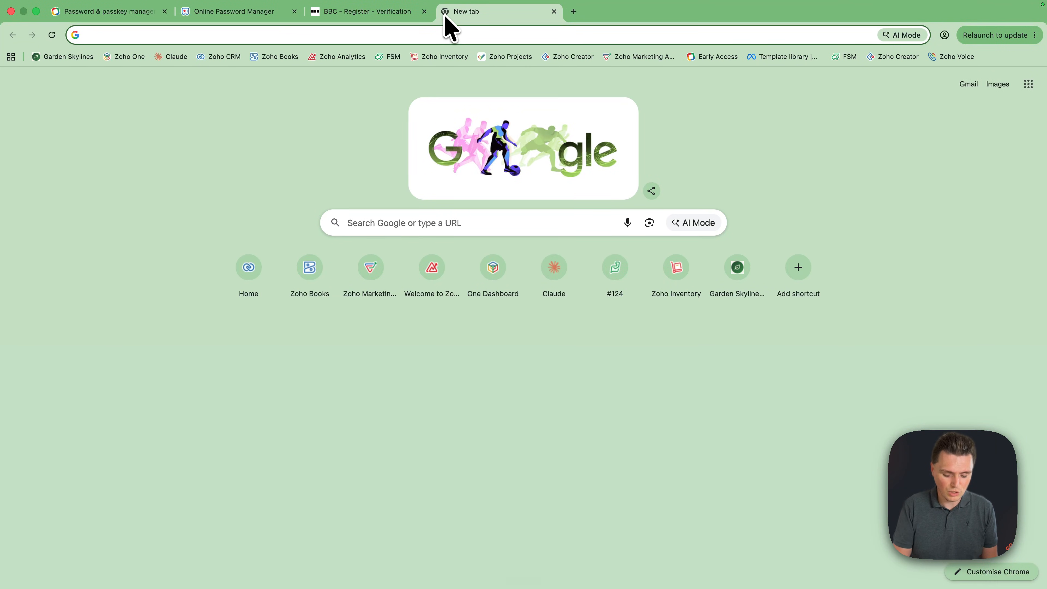
type("mail")
key("Return")
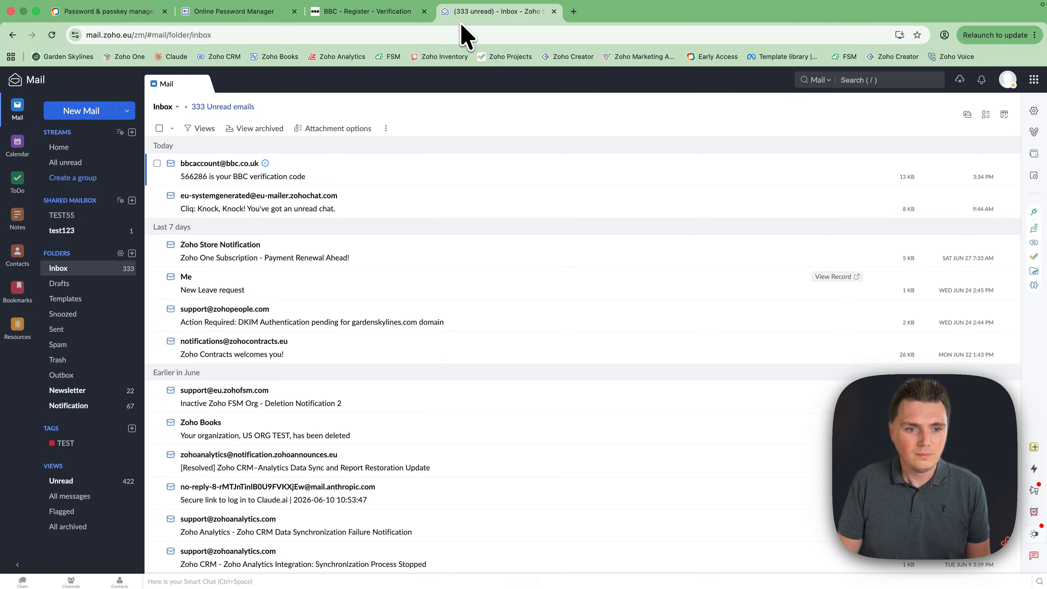
Paste the code from BBC's verification e-mail into the registration page and continue to password creation
left_click(355, 177)
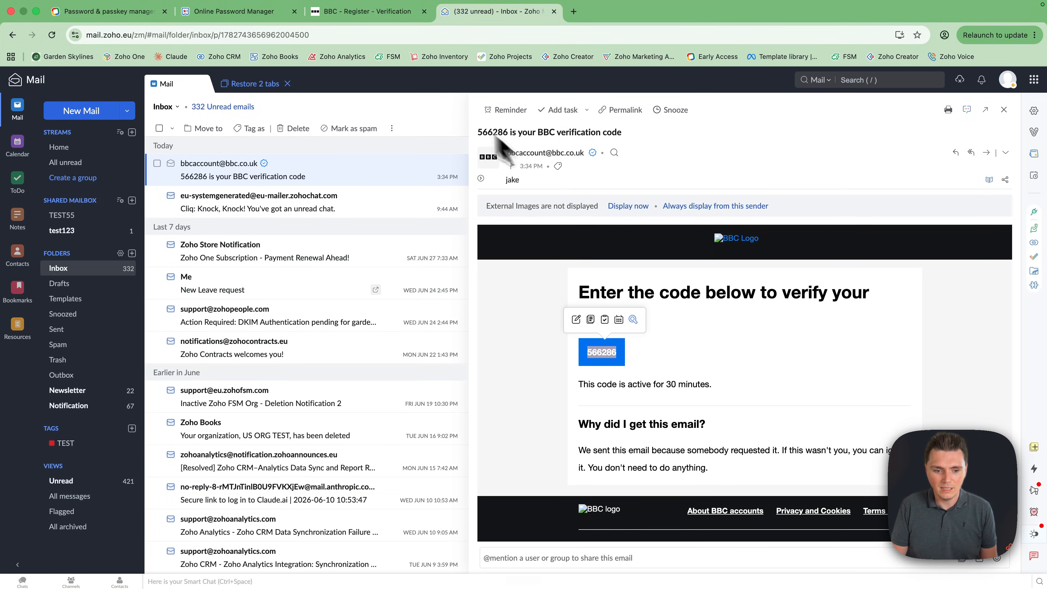
left_click(386, 16)
key("super+v")
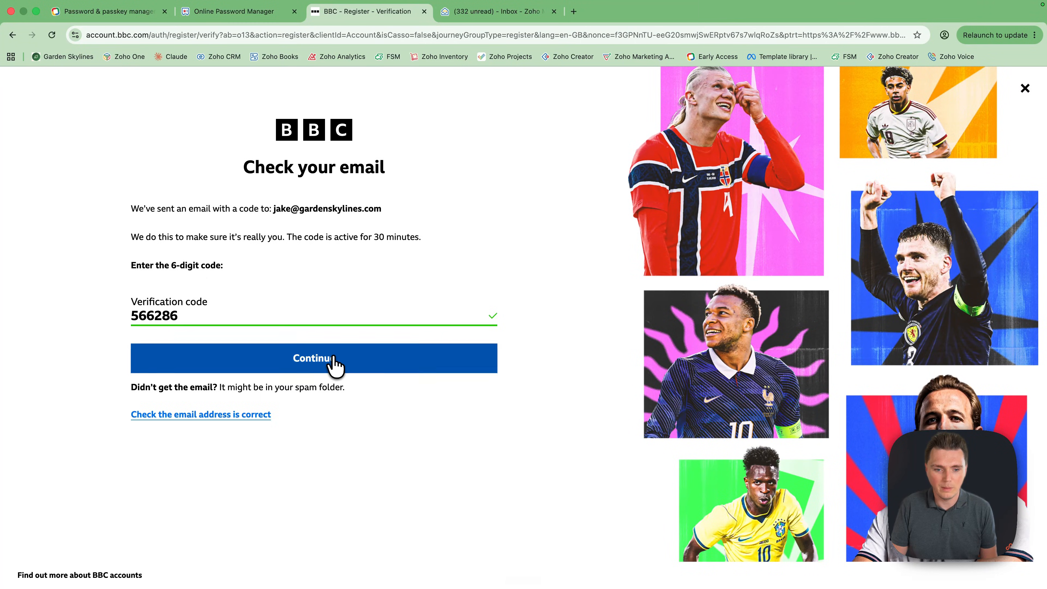
left_click(332, 365)
left_click(213, 297)
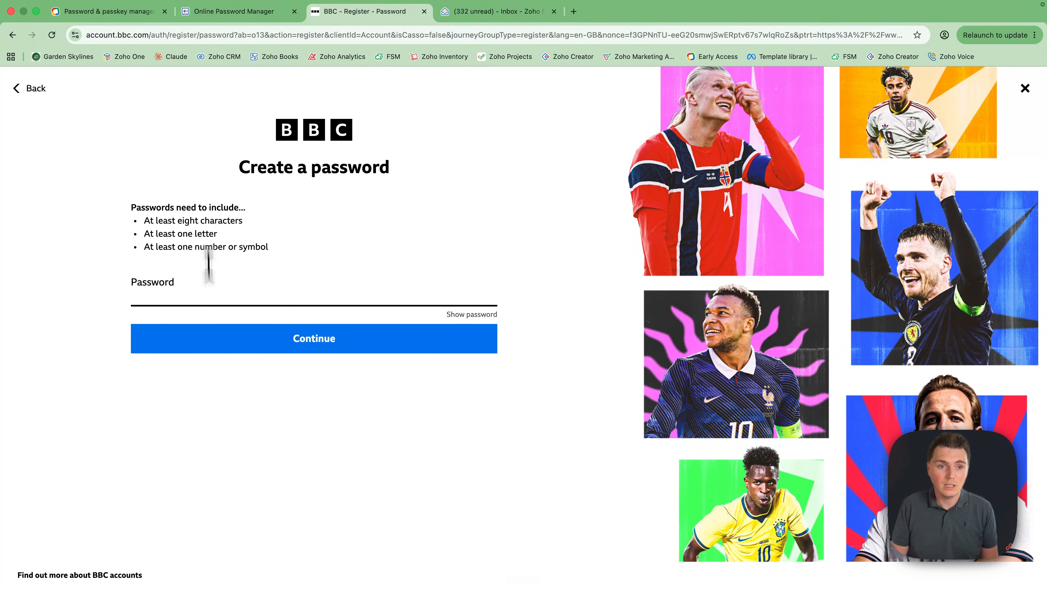
Add a custom 'BBC' site login in Zoho Vault with a user name and generated password
left_click(227, 16)
left_click(225, 127)
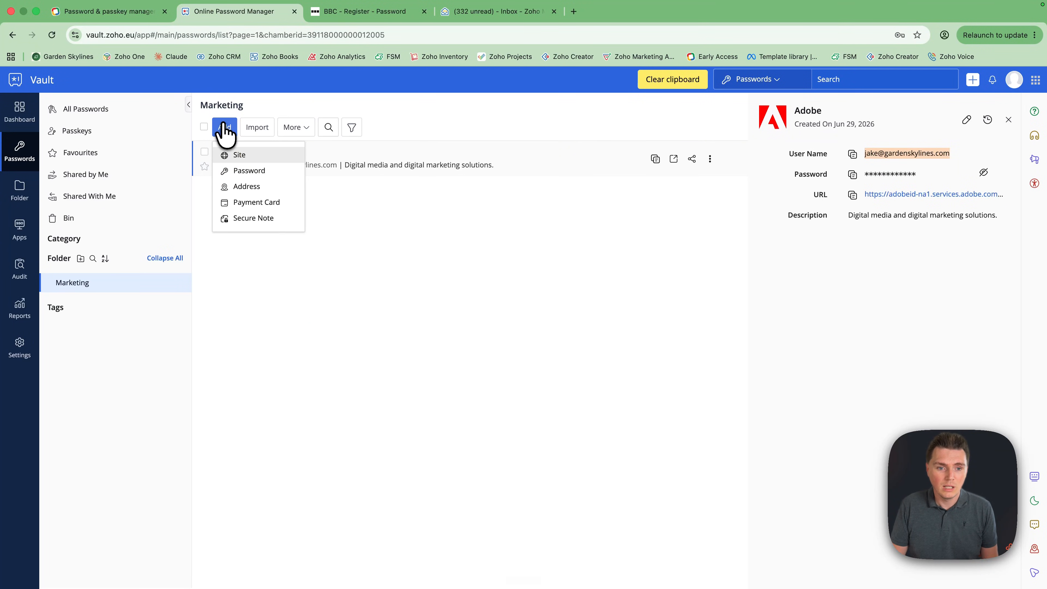
left_click(234, 156)
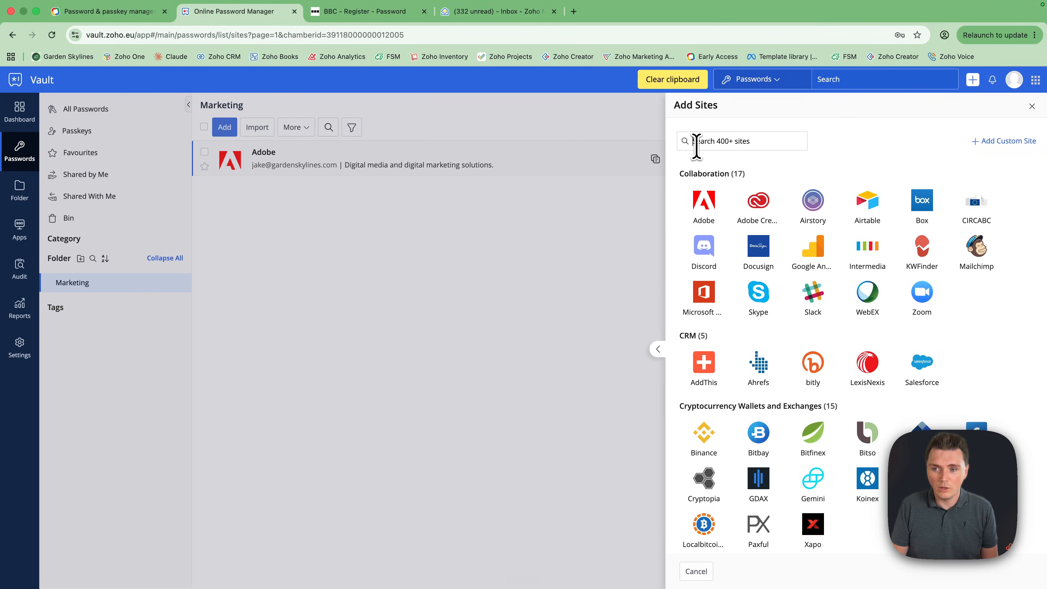
left_click(696, 140)
type("Bbc")
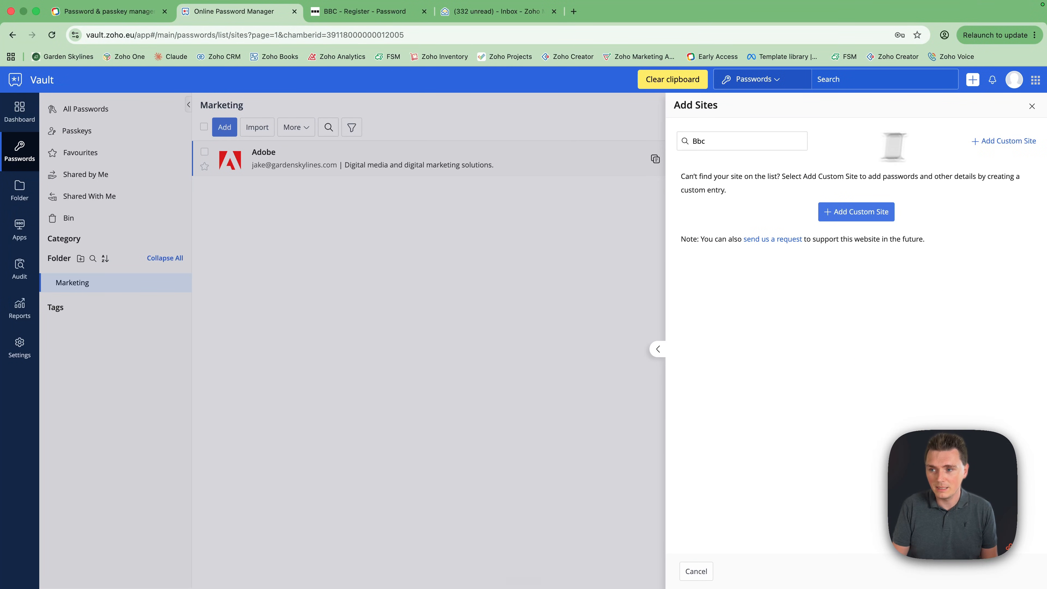
left_click(1002, 141)
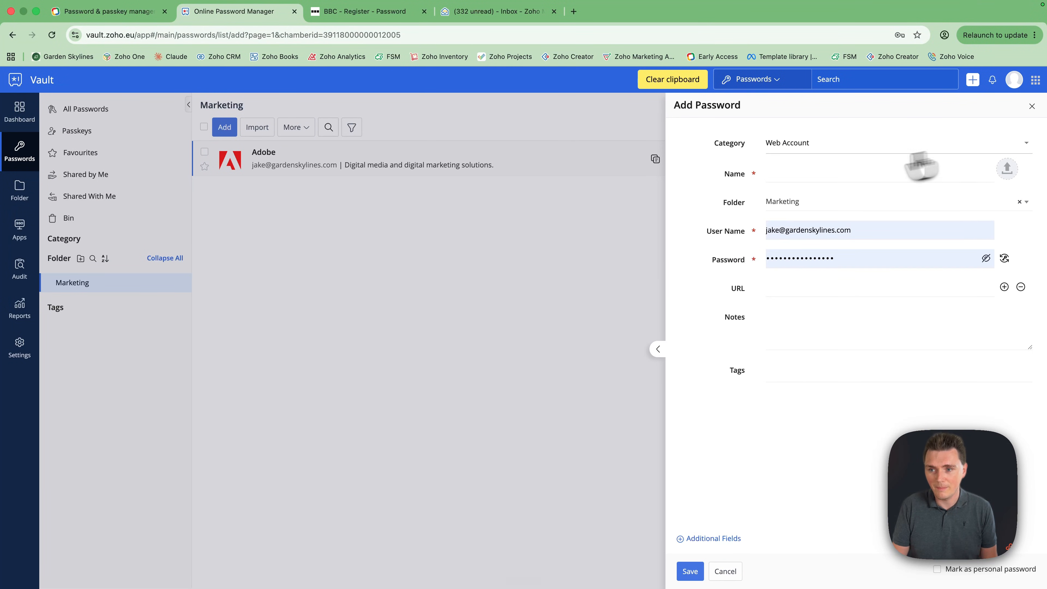
left_click(798, 180)
type("BBC")
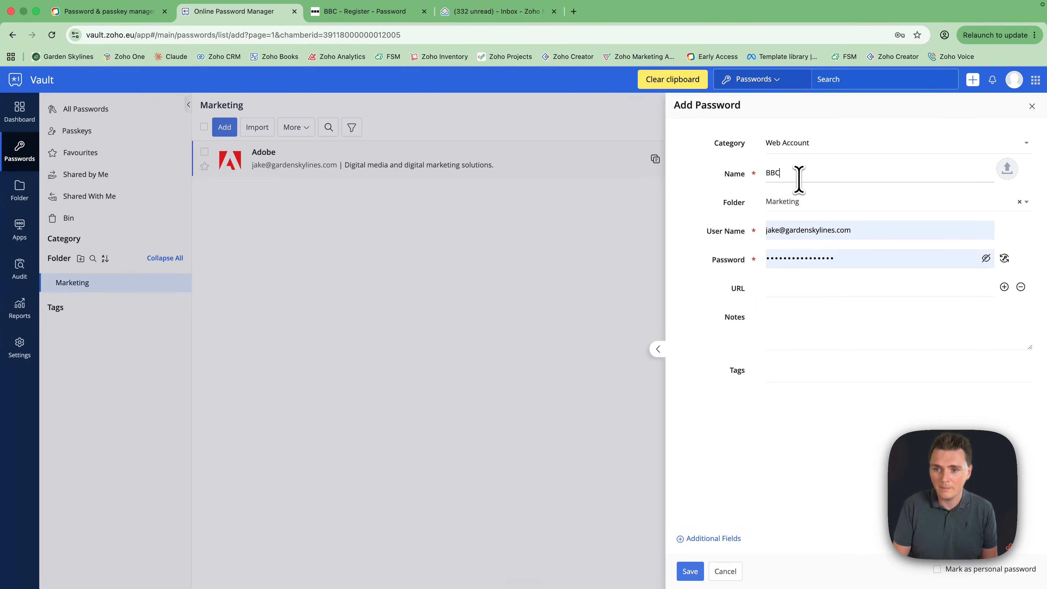
left_click(816, 225)
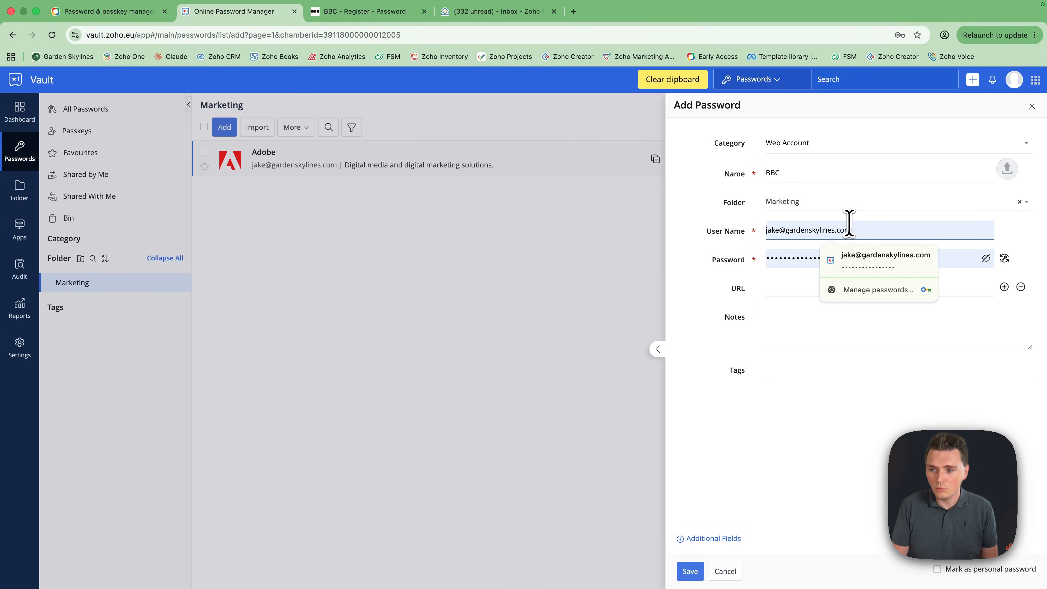
left_click(1004, 258)
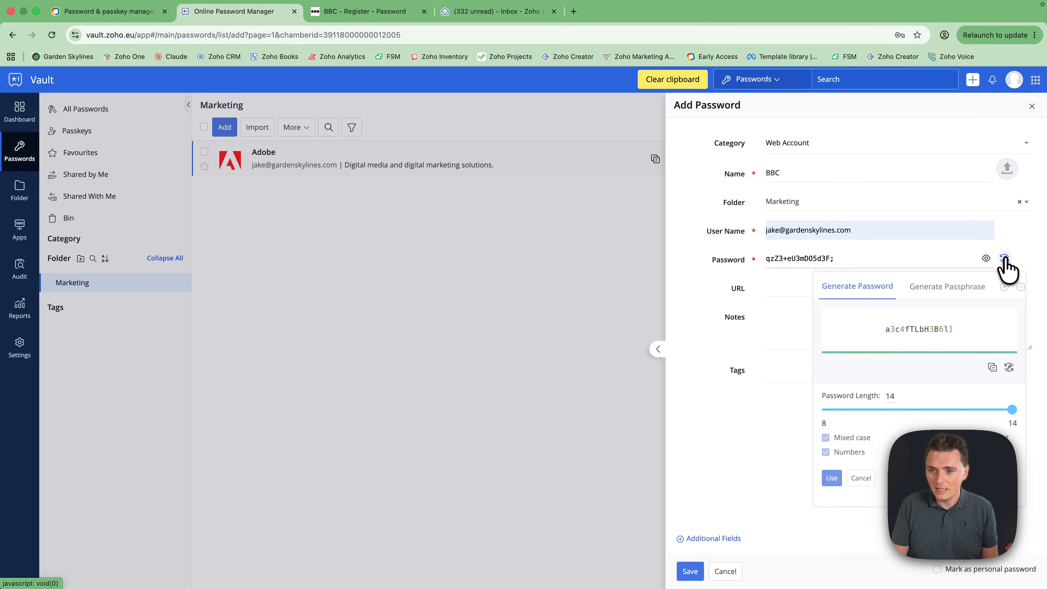
left_click(831, 478)
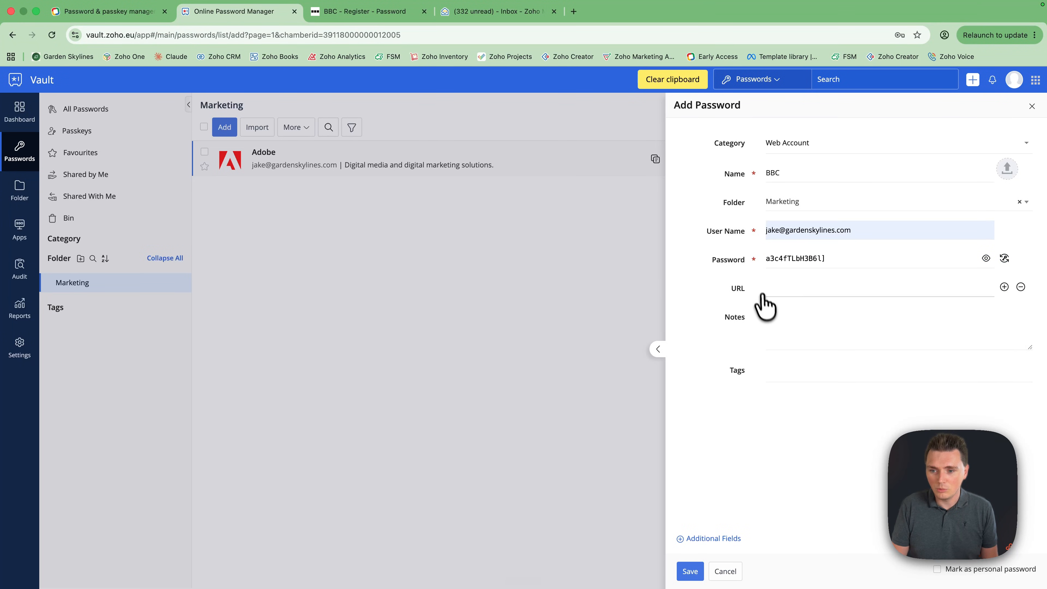
left_click(370, 14)
left_click(351, 34)
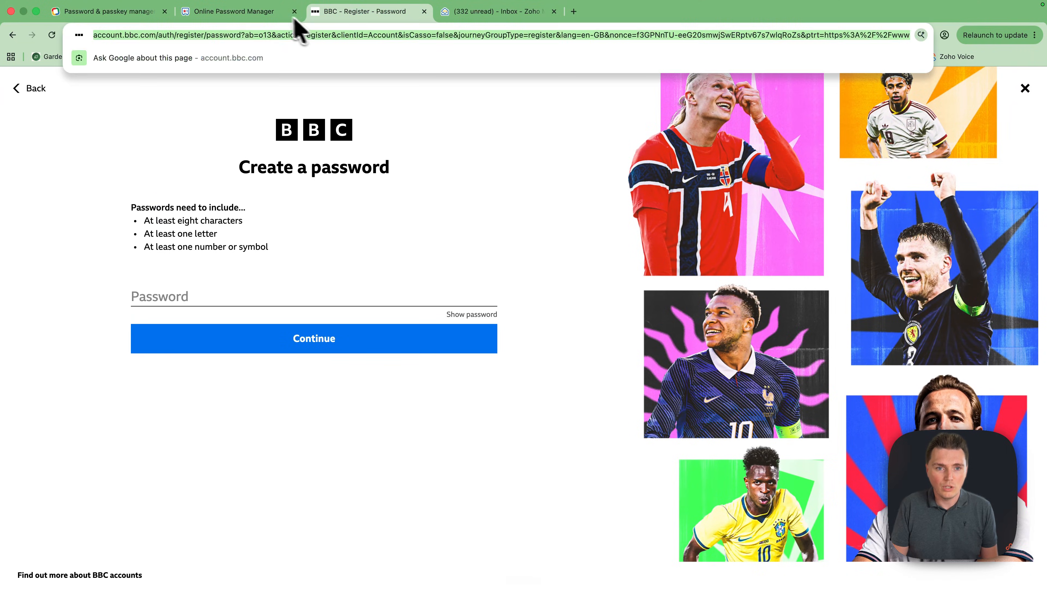
left_click(282, 15)
left_click(774, 287)
key("super+v")
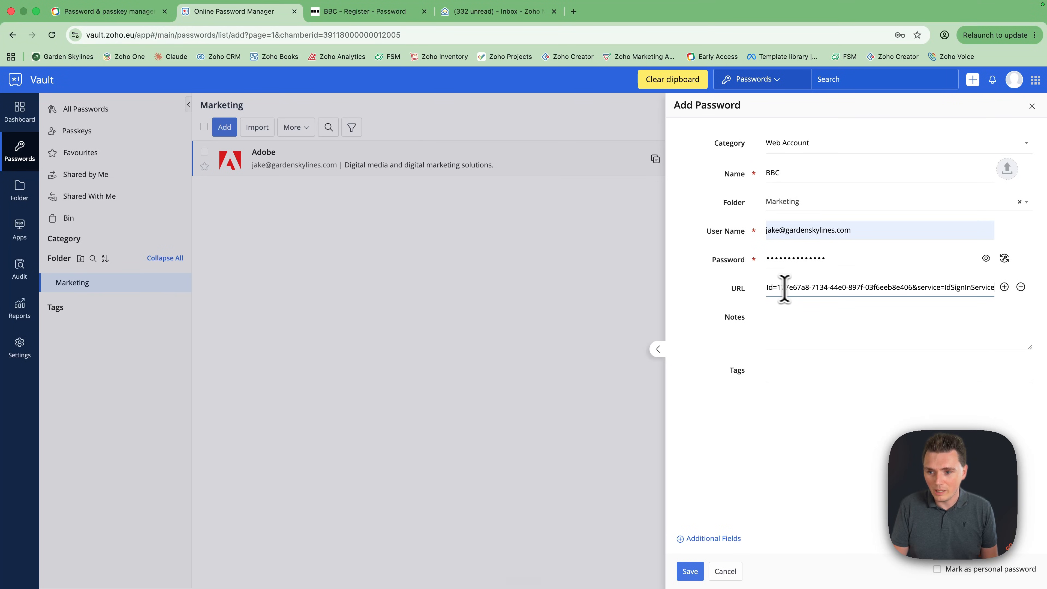
left_click_drag(992, 289, 701, 286)
left_click_drag(849, 284, 847, 285)
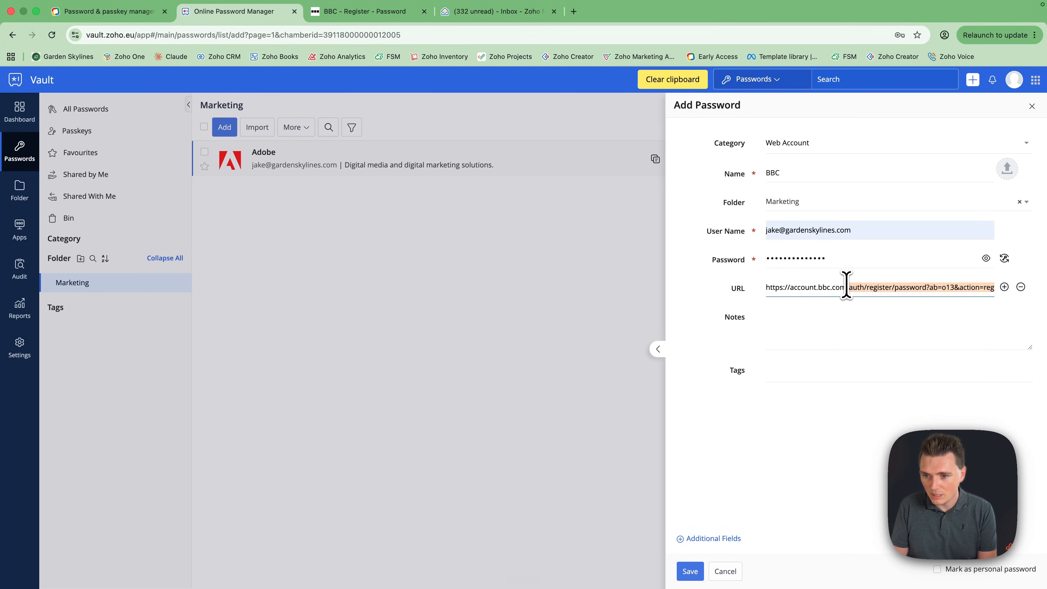
key("BackSpace")
left_click(689, 571)
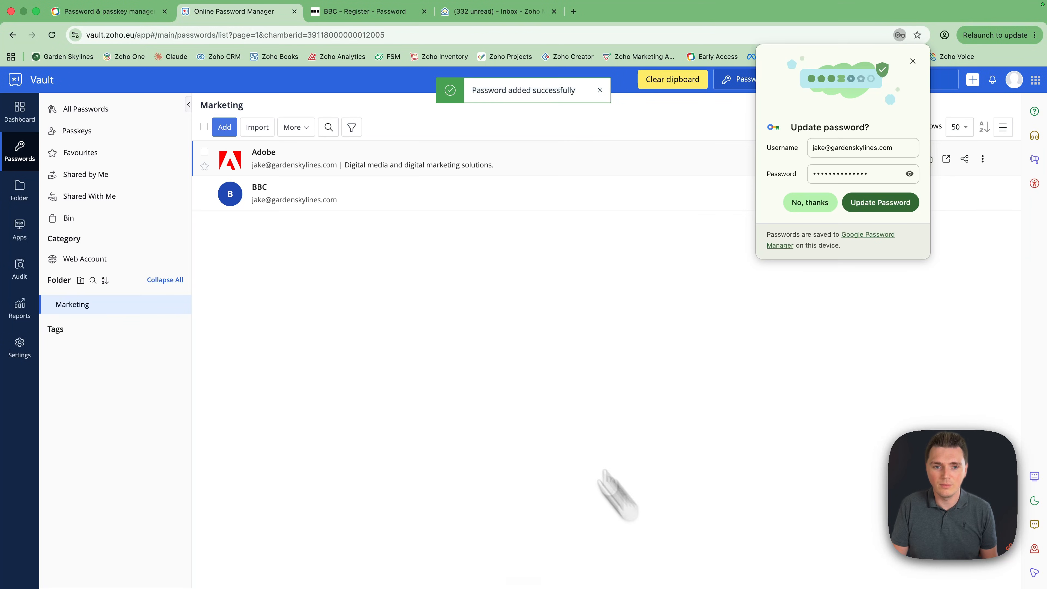
Paste the generated password into BBC's Create a password step and continue
left_click(912, 61)
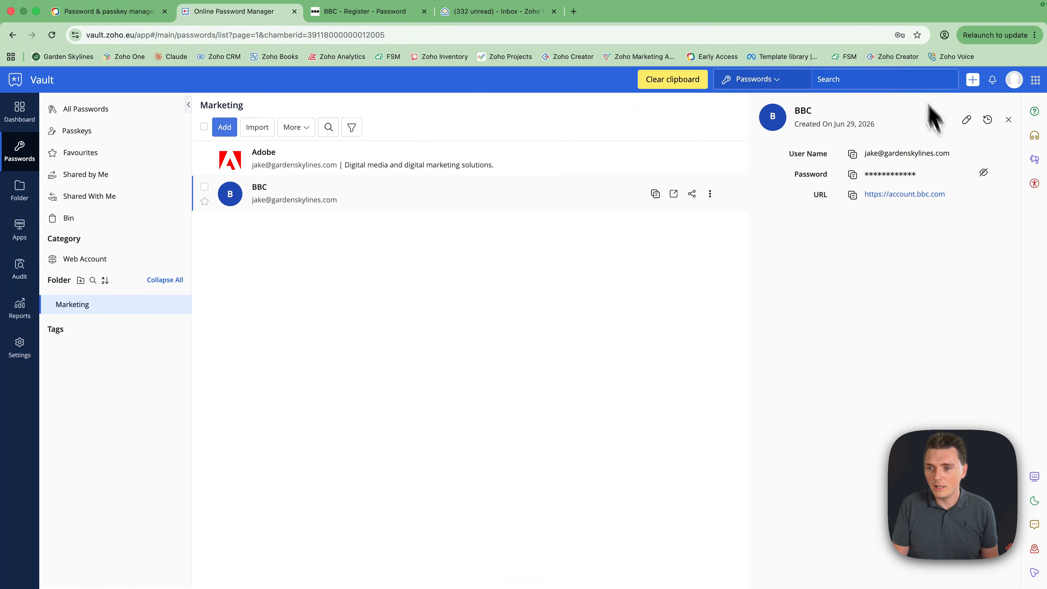
left_click(373, 12)
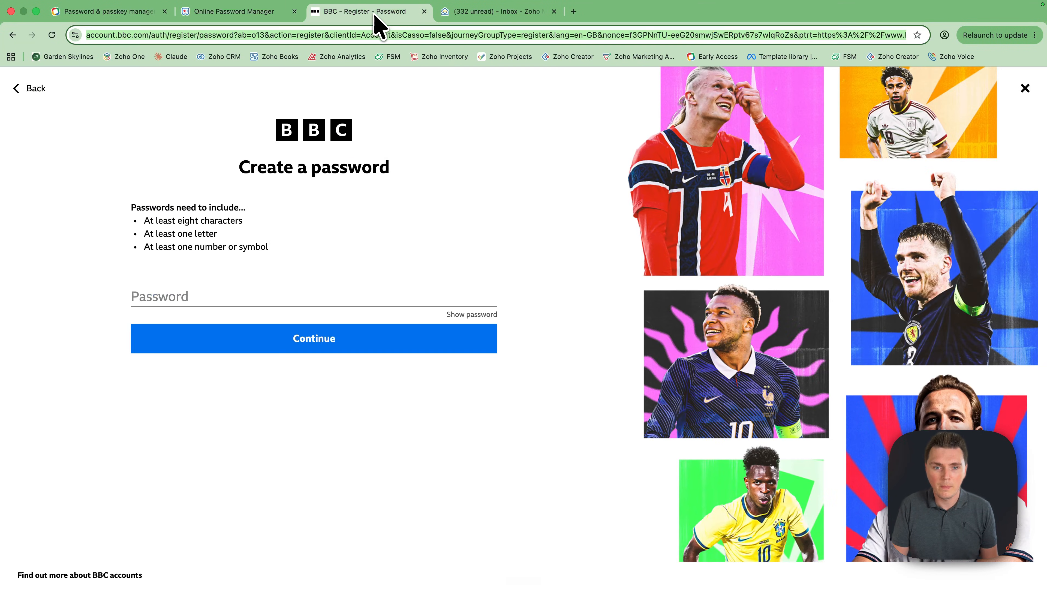
left_click(386, 301)
key("cmd+v")
left_click(355, 338)
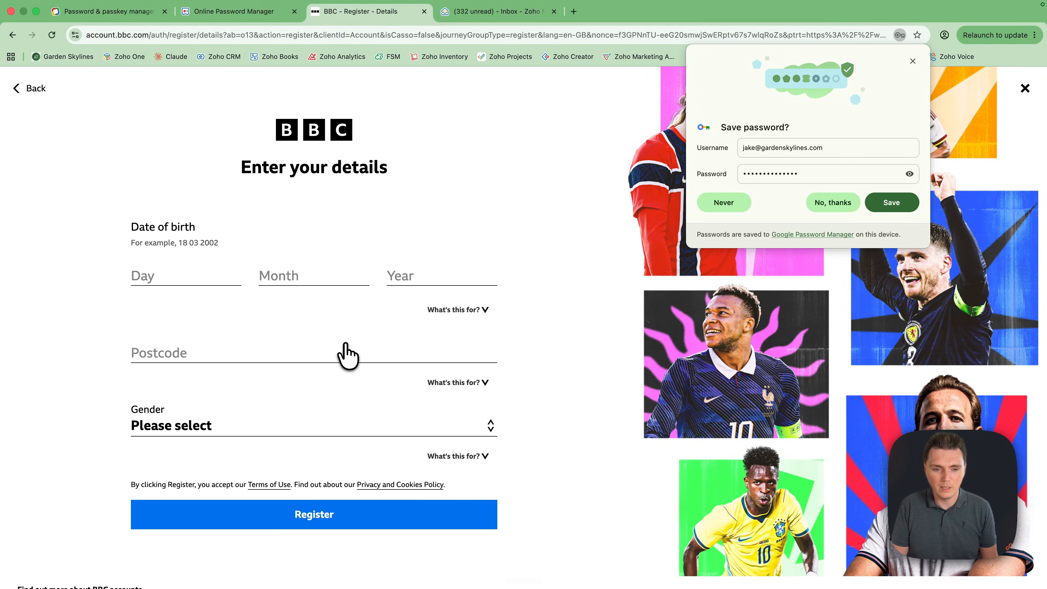
Enter the date of birth 1/1/1998
left_click(210, 276)
type("1")
left_click(281, 276)
type("1")
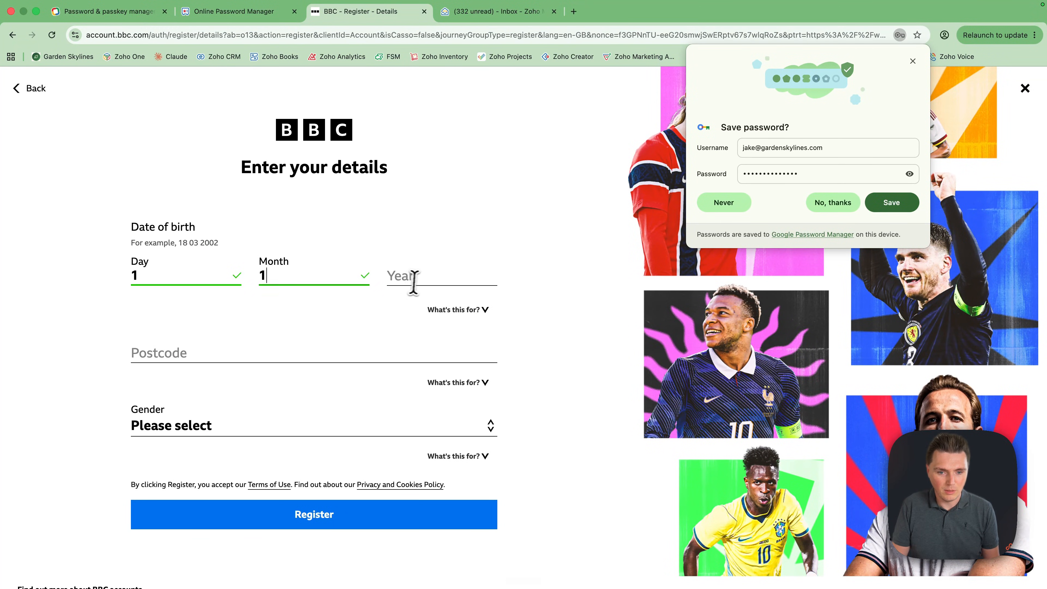
left_click(415, 282)
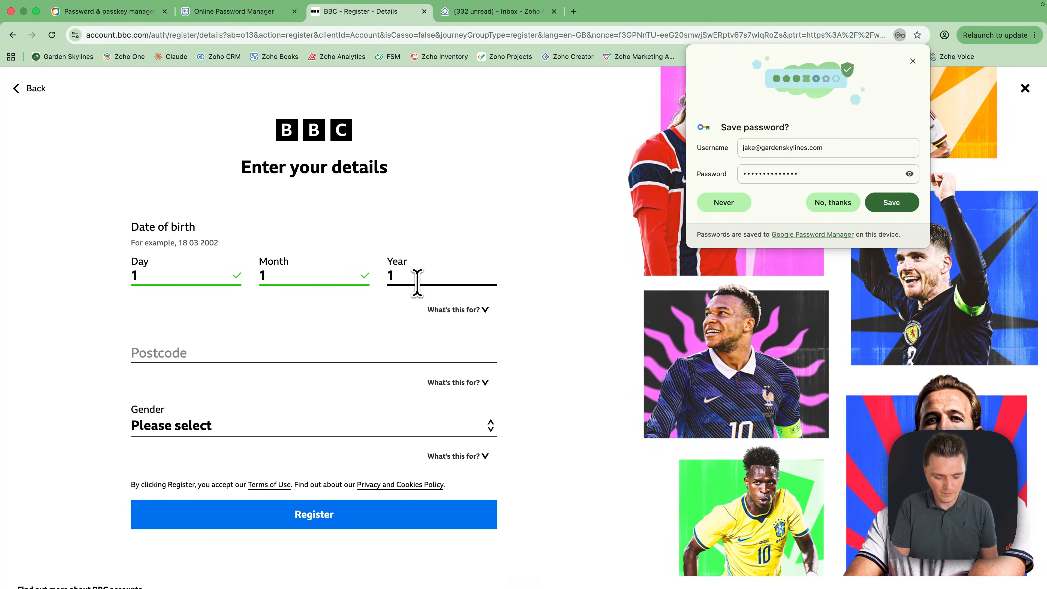
type("1998")
Choose the suggested postcode and Male gender, register, and decline BBC update emails
left_click(367, 352)
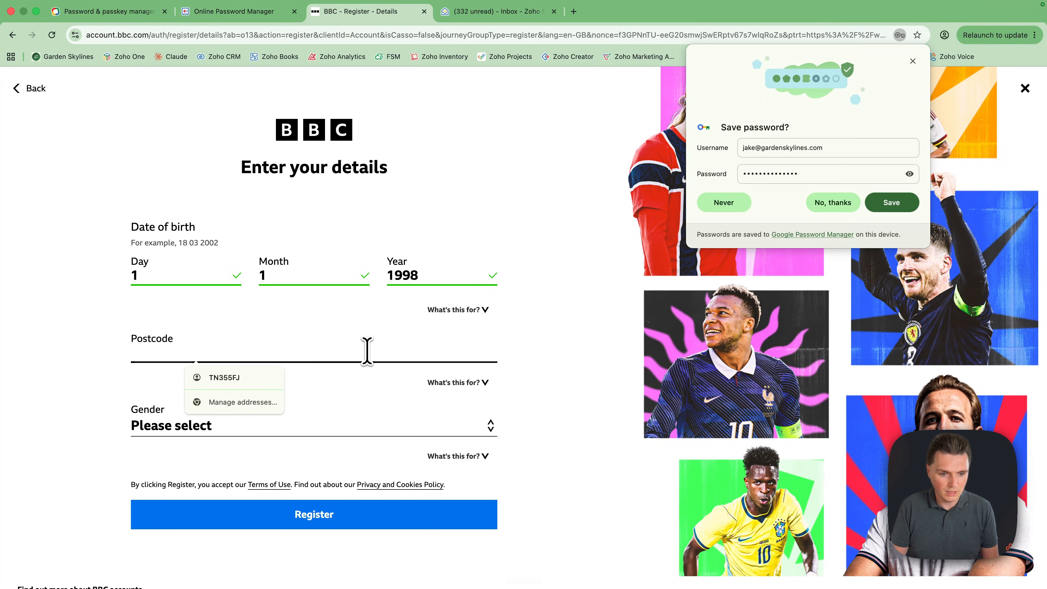
left_click(264, 385)
left_click(245, 427)
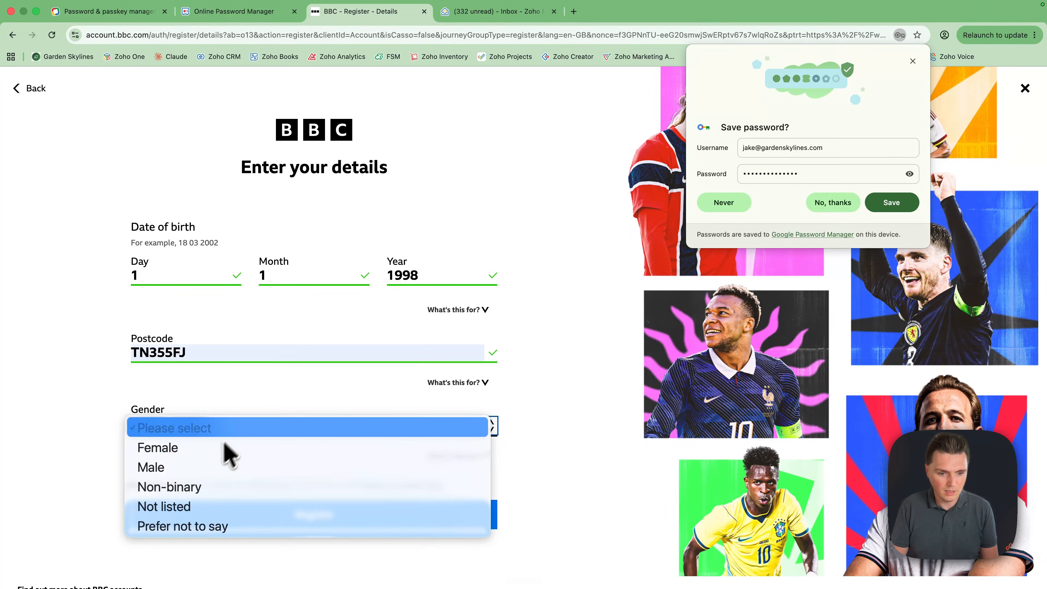
left_click(210, 465)
left_click(236, 522)
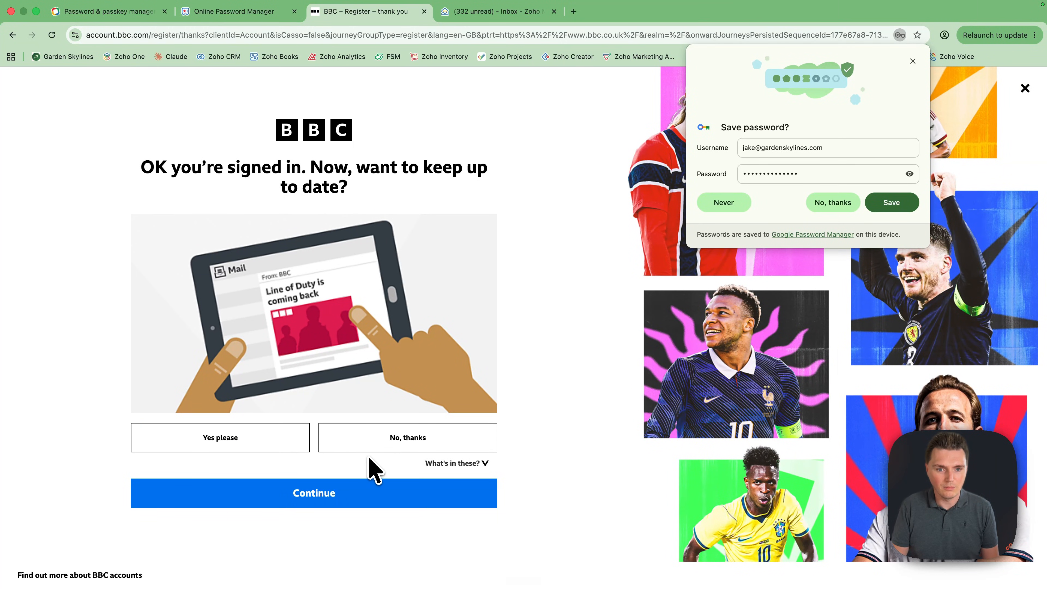
left_click(364, 448)
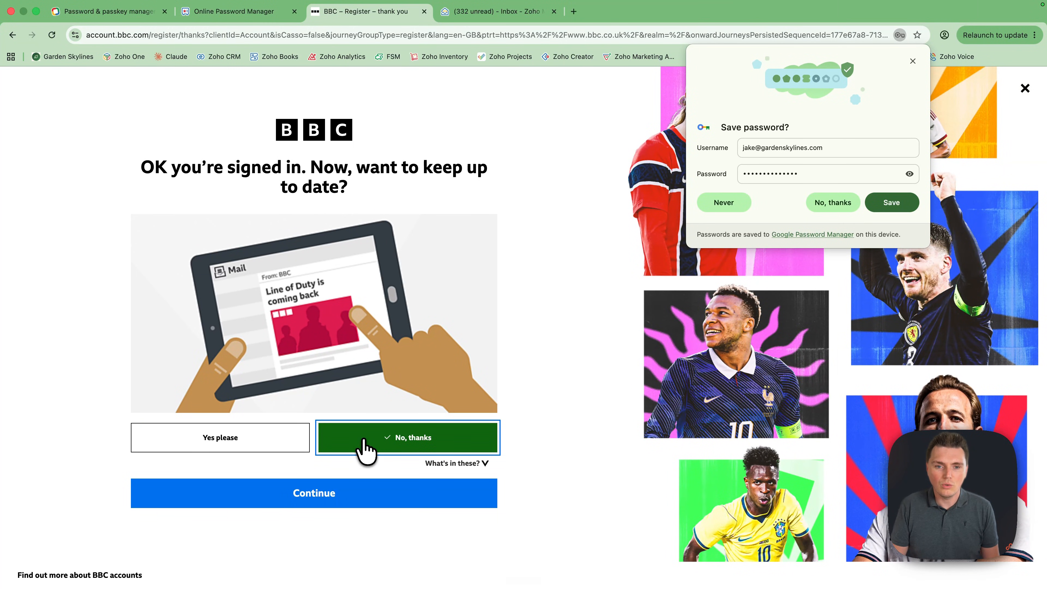
left_click(362, 495)
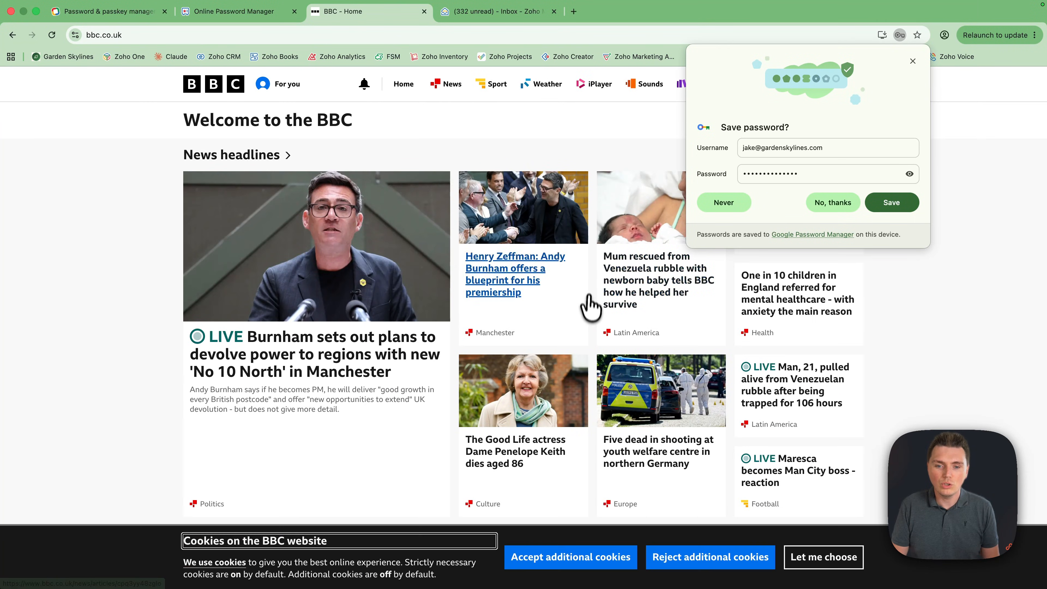
Browse the BBC account's For you page, then its Security and privacy, Children's and Personal details settings
left_click(912, 61)
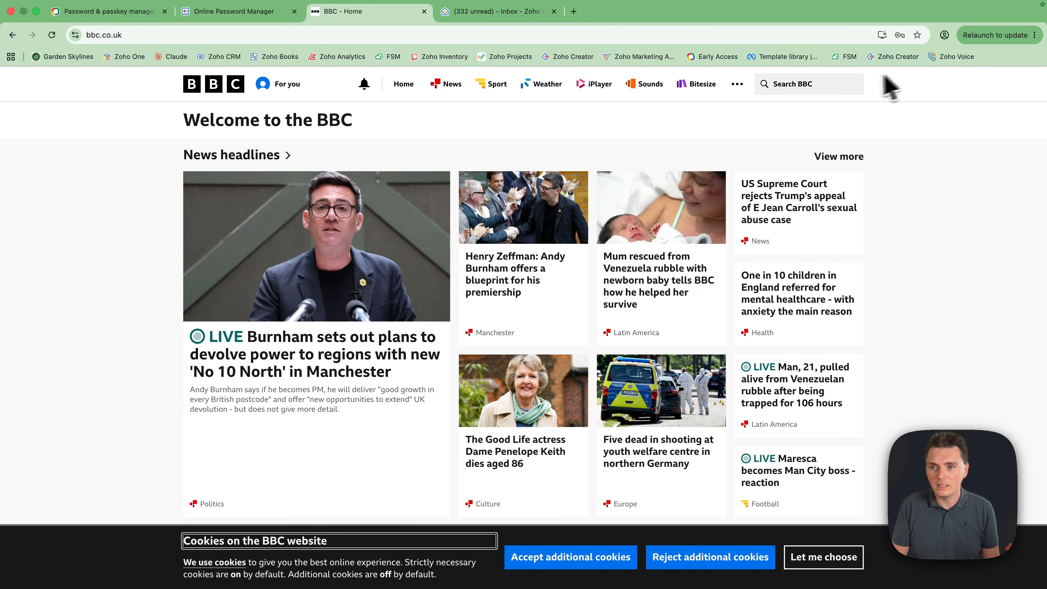
left_click(290, 86)
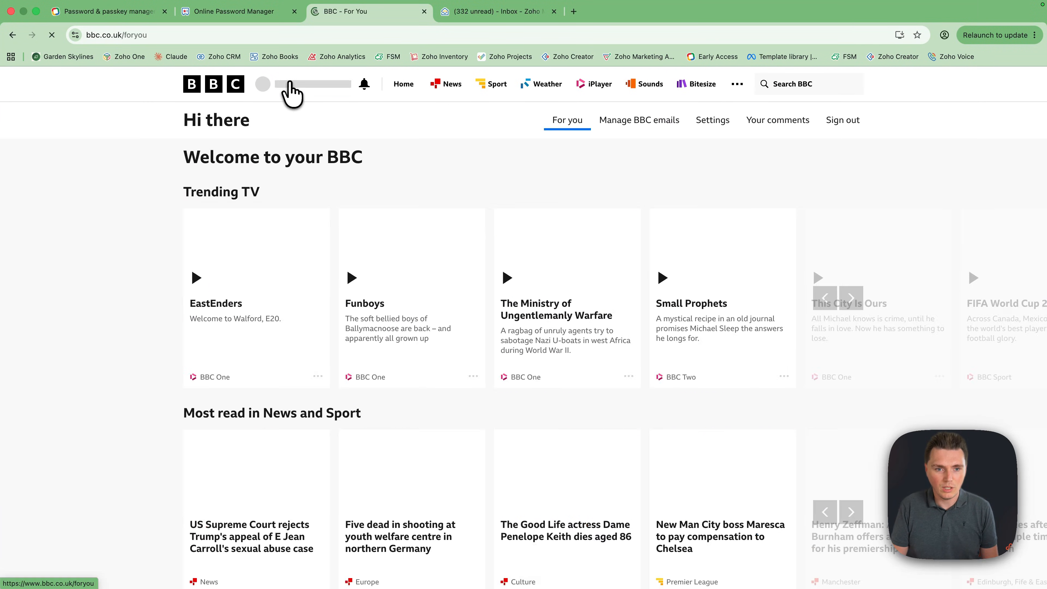
left_click(700, 123)
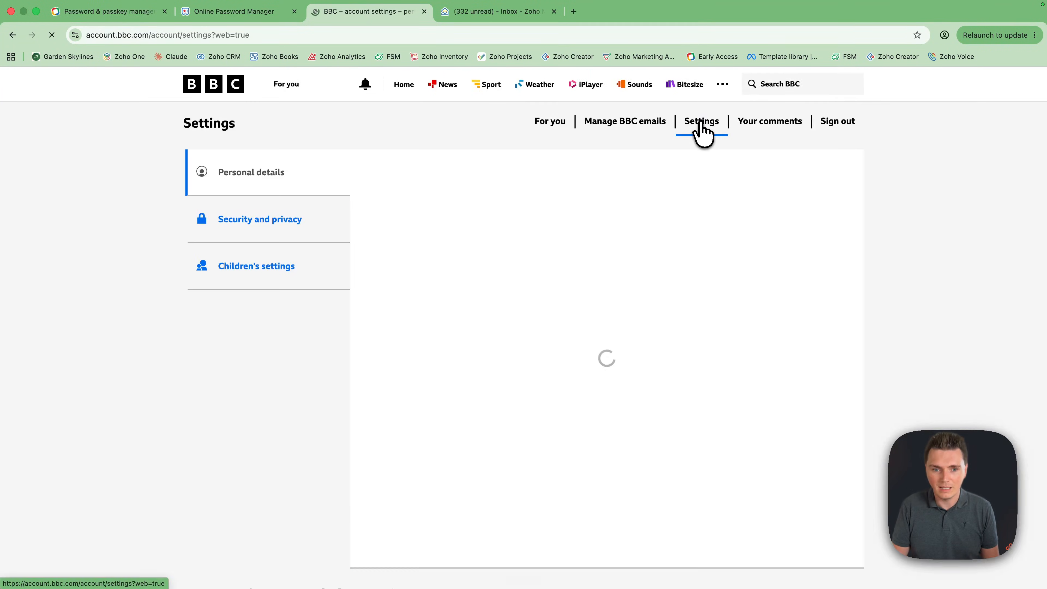
left_click(293, 223)
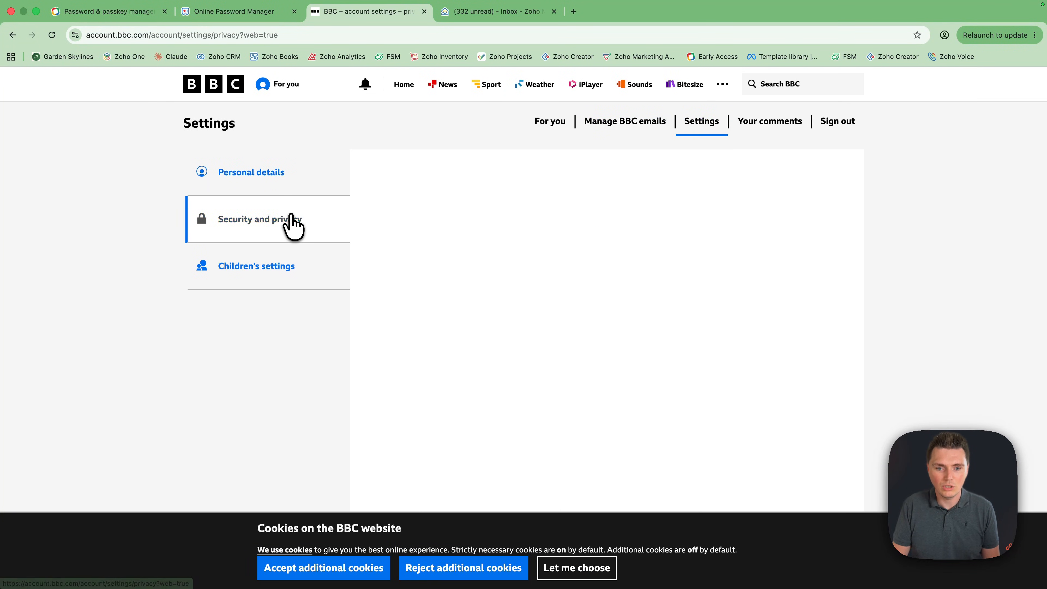
scroll(573, 410, "down", 5)
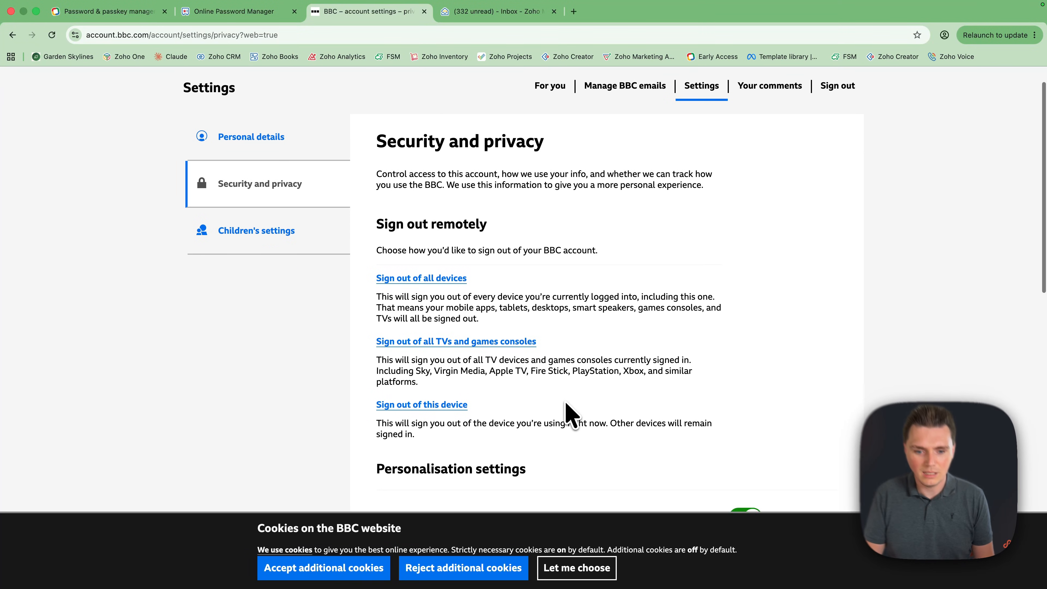
scroll(571, 413, "down", 10)
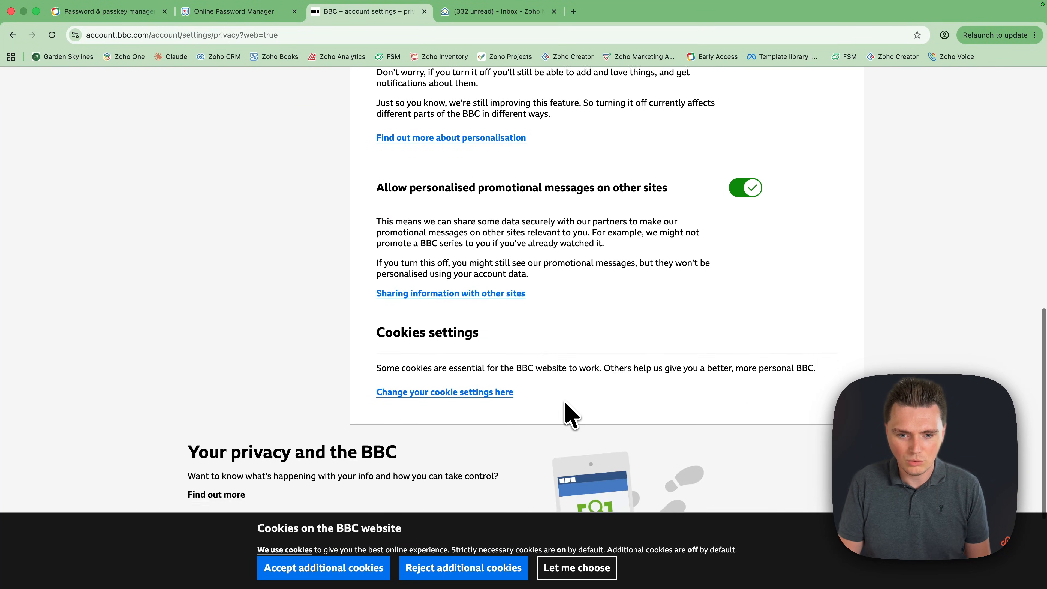
scroll(565, 415, "up", 15)
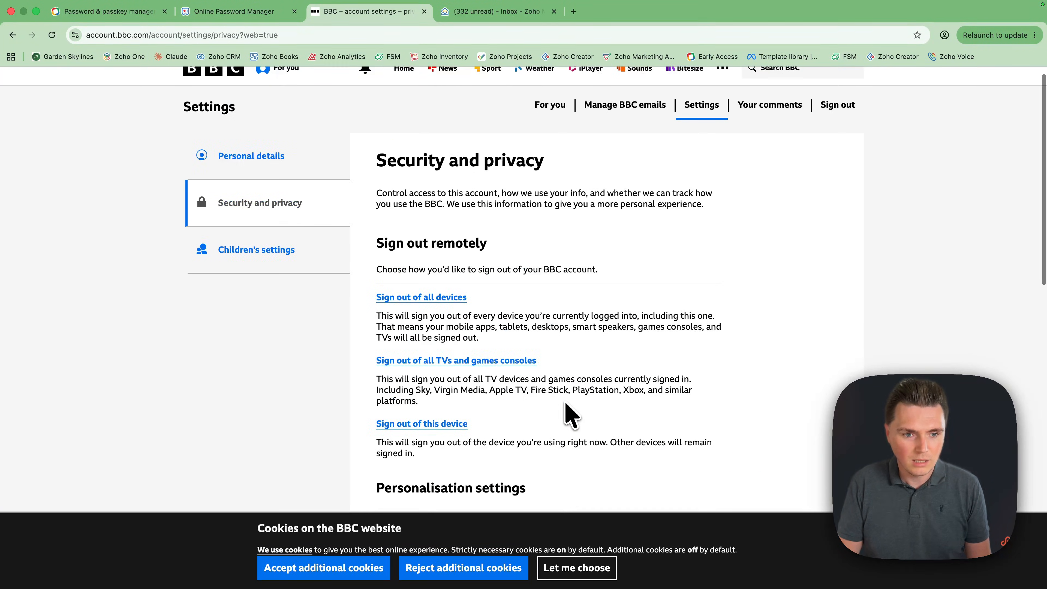
left_click(305, 270)
left_click(274, 181)
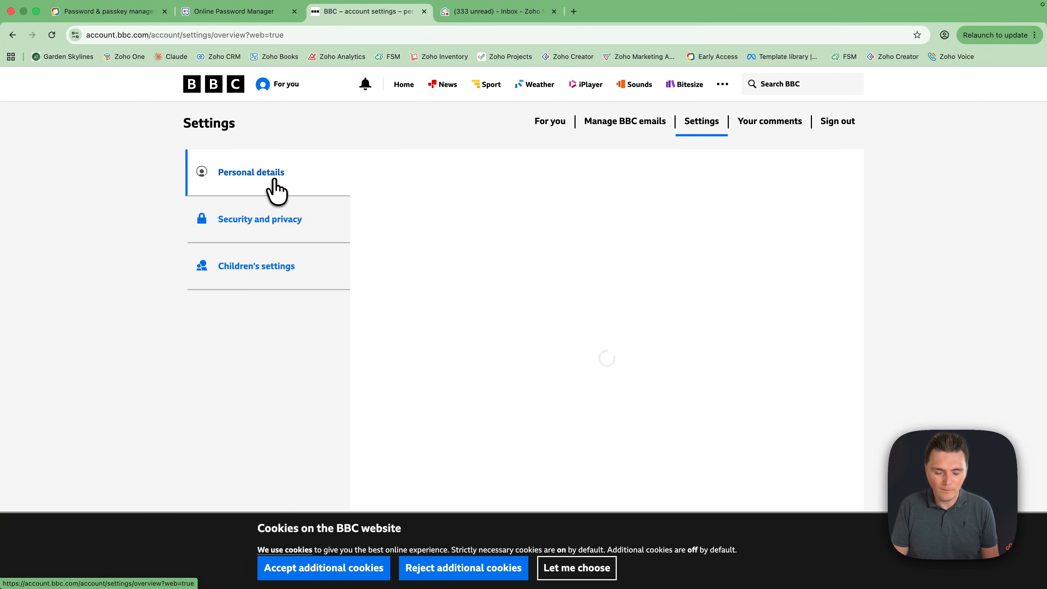
Switch back to the Online Password Manager tab and edit the BBC login from its details panel
left_click(134, 17)
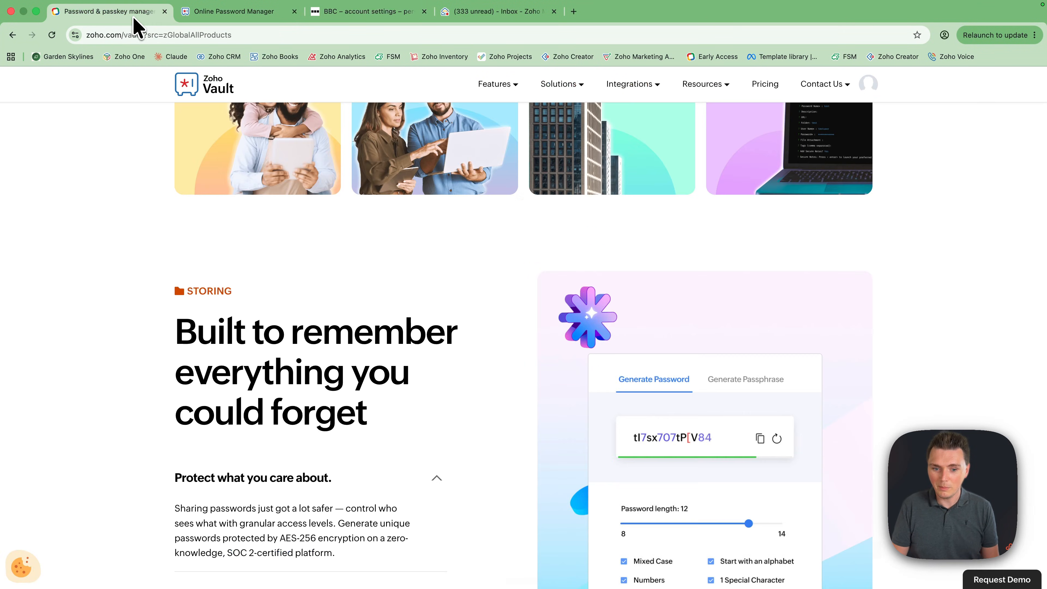
left_click(272, 4)
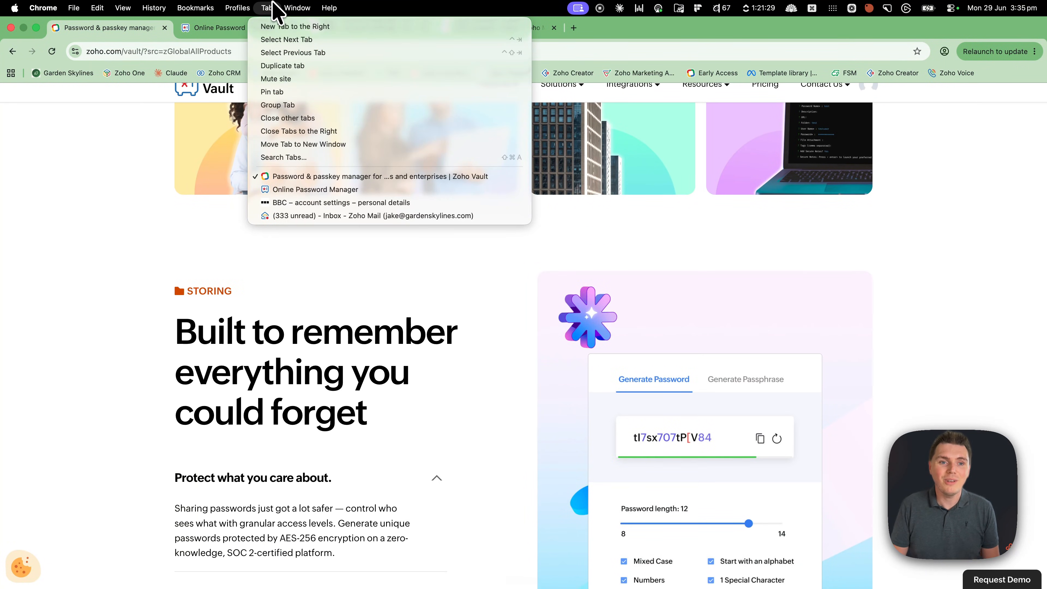
left_click(255, 17)
left_click(238, 33)
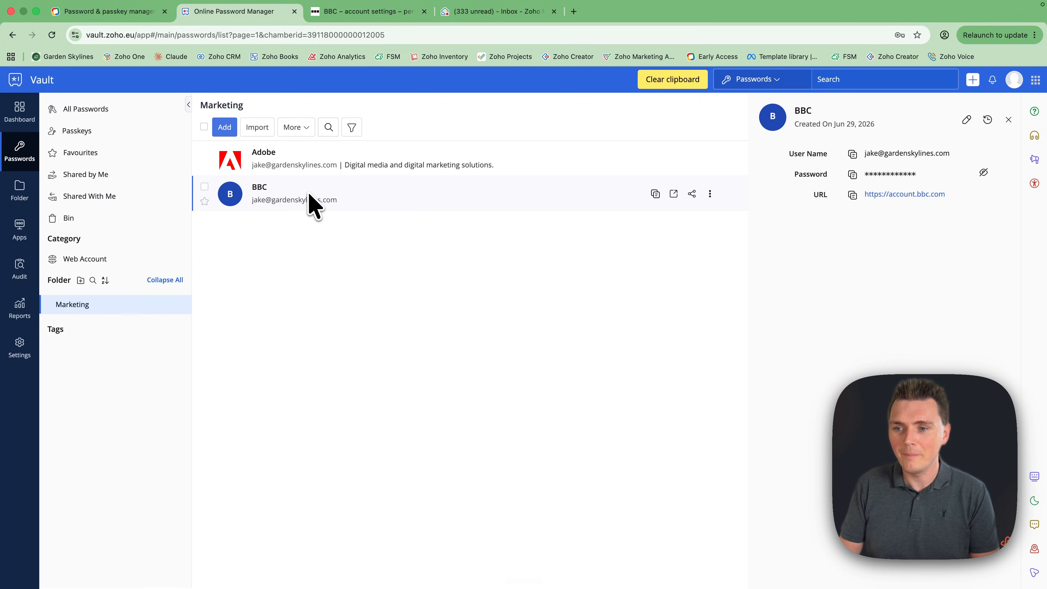
left_click(966, 119)
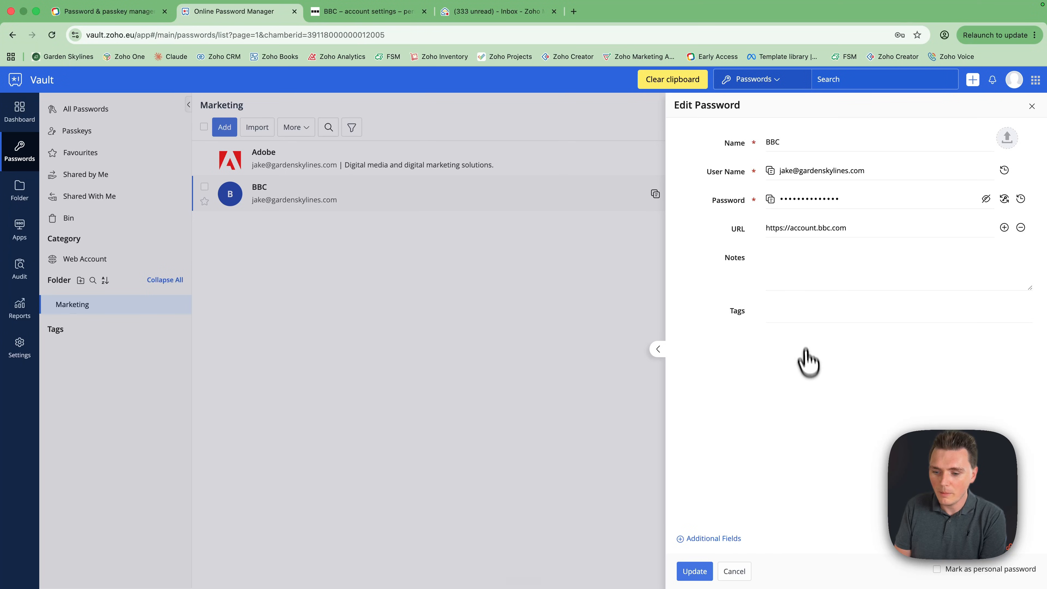
Add the TOTP fields to the BBC login, begin its TOTP key, and save the entry
left_click(715, 541)
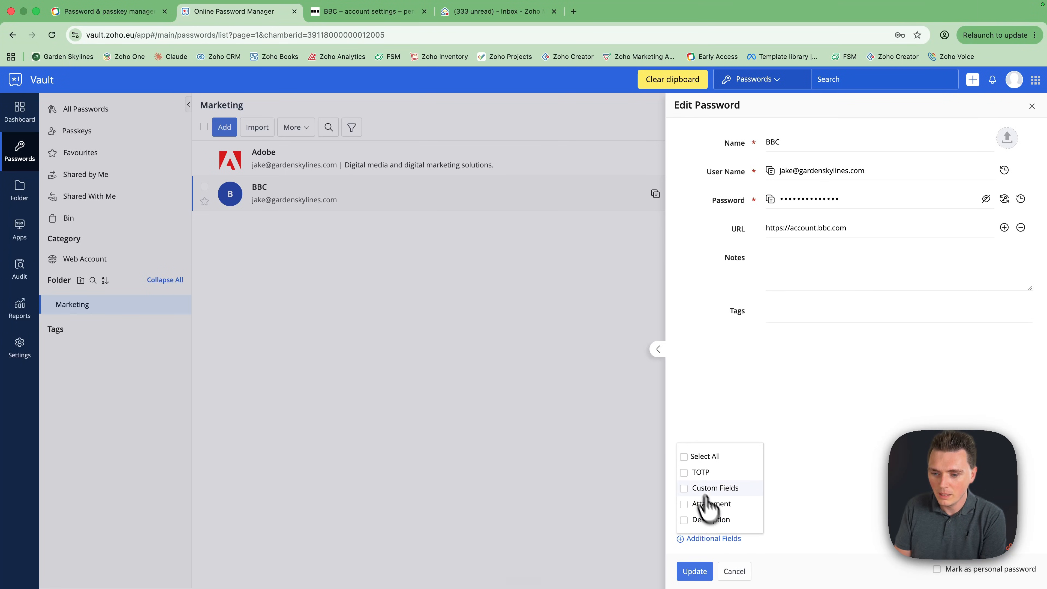
left_click(687, 473)
left_click(829, 429)
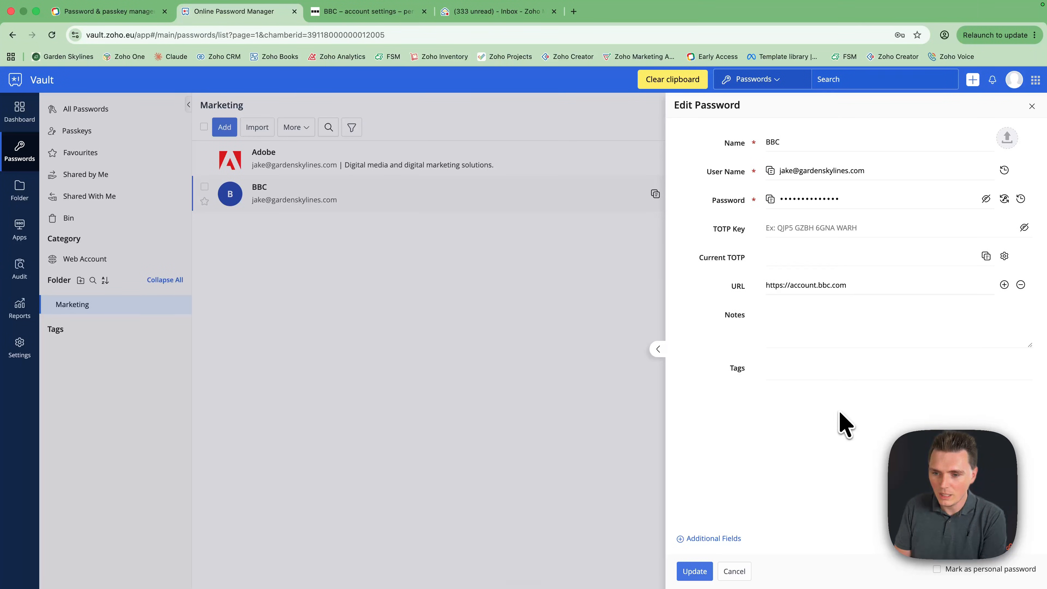
left_click(788, 230)
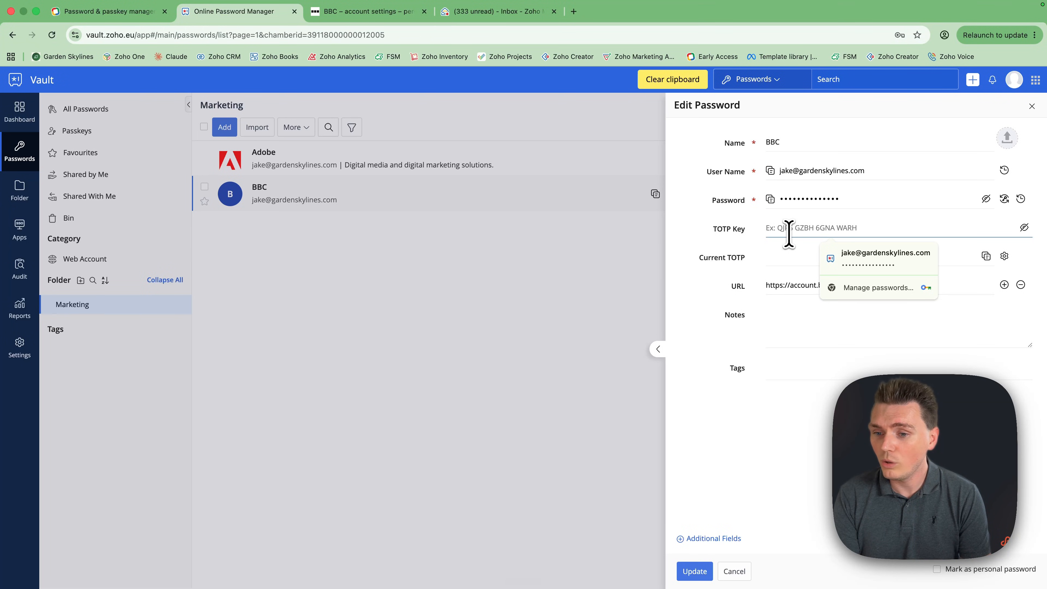
left_click(717, 510)
left_click(703, 572)
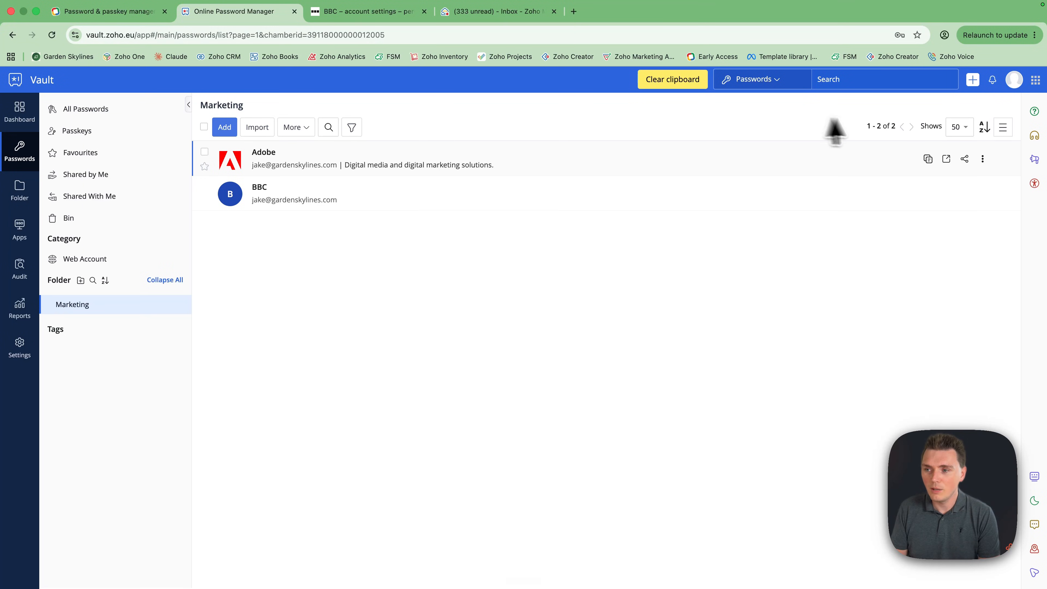
Start sharing the Marketing folder and switch to sharing with a third party
left_click(19, 192)
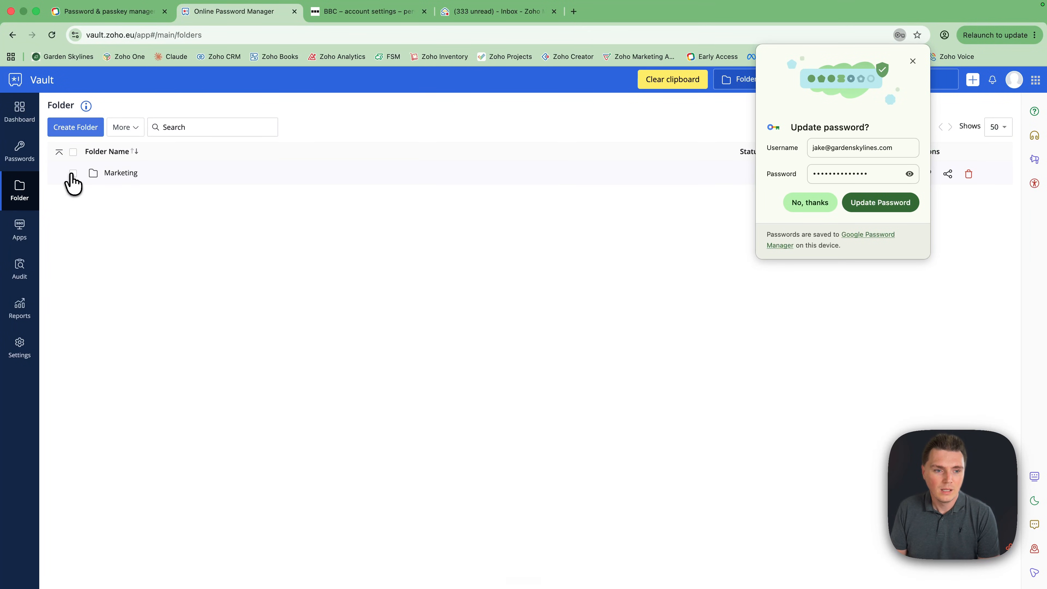
left_click(122, 131)
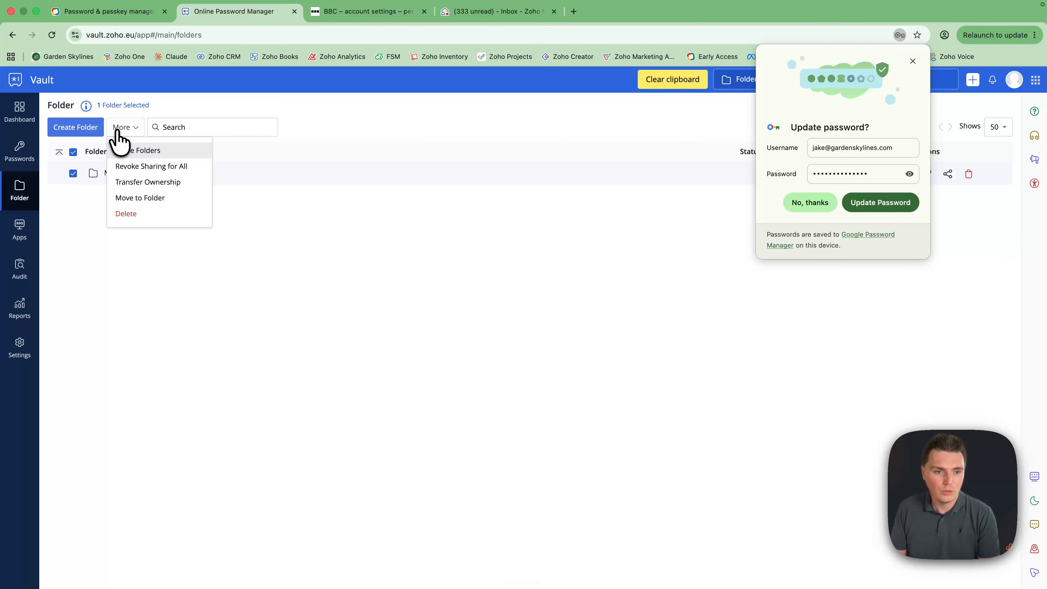
left_click(134, 150)
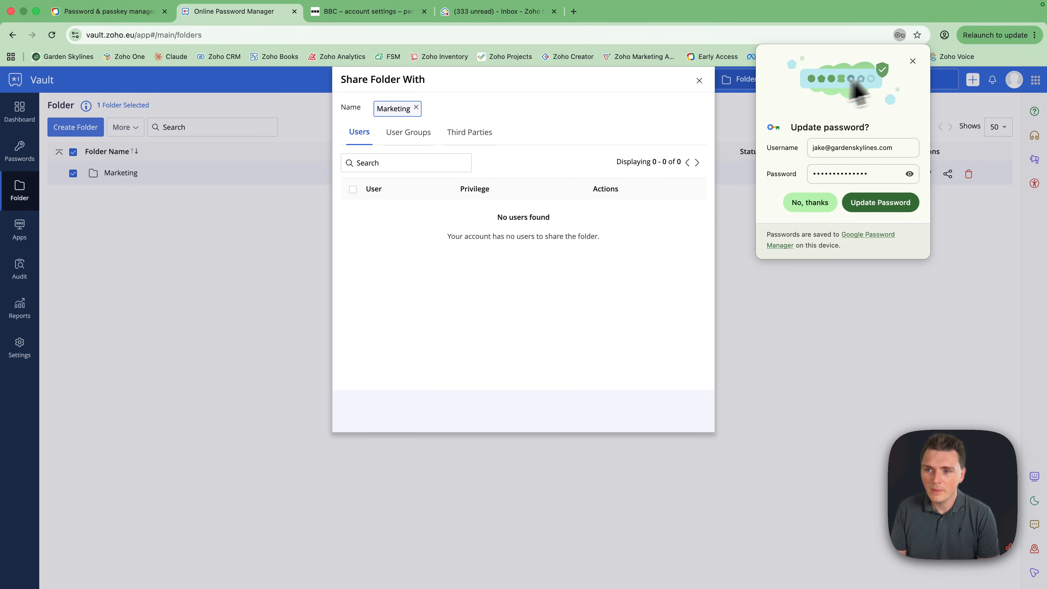
left_click(912, 61)
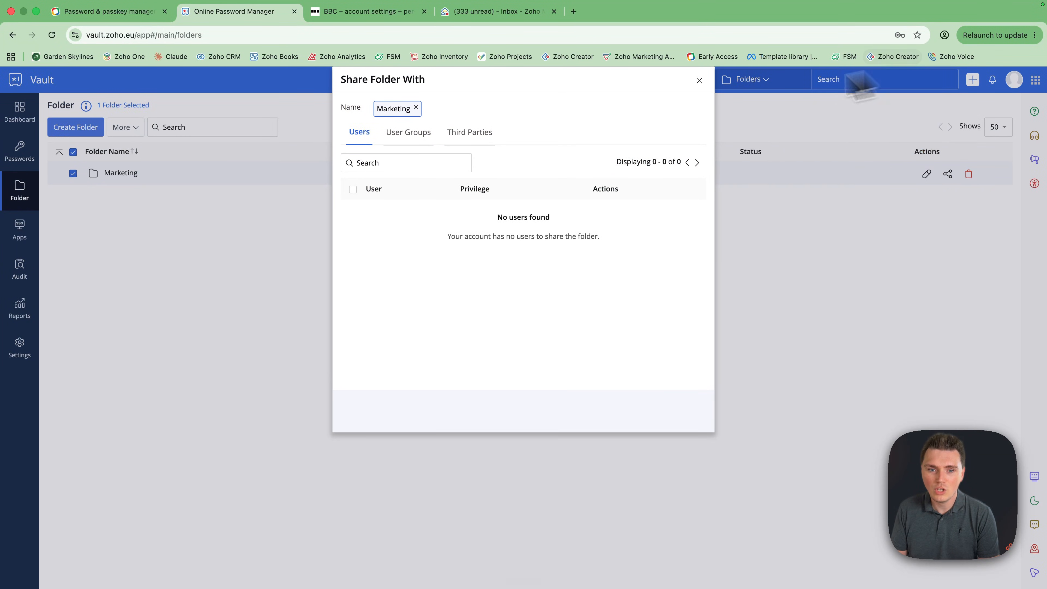
left_click(419, 133)
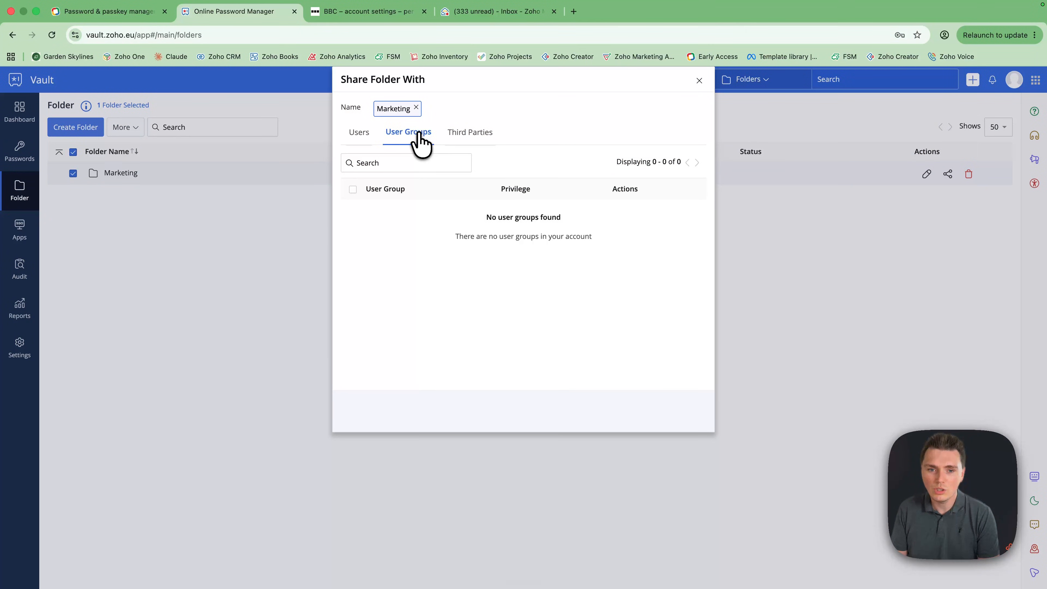
left_click(470, 138)
Share it with the recipient's email in English (UK), revoking access after 2 Hours
left_click(530, 214)
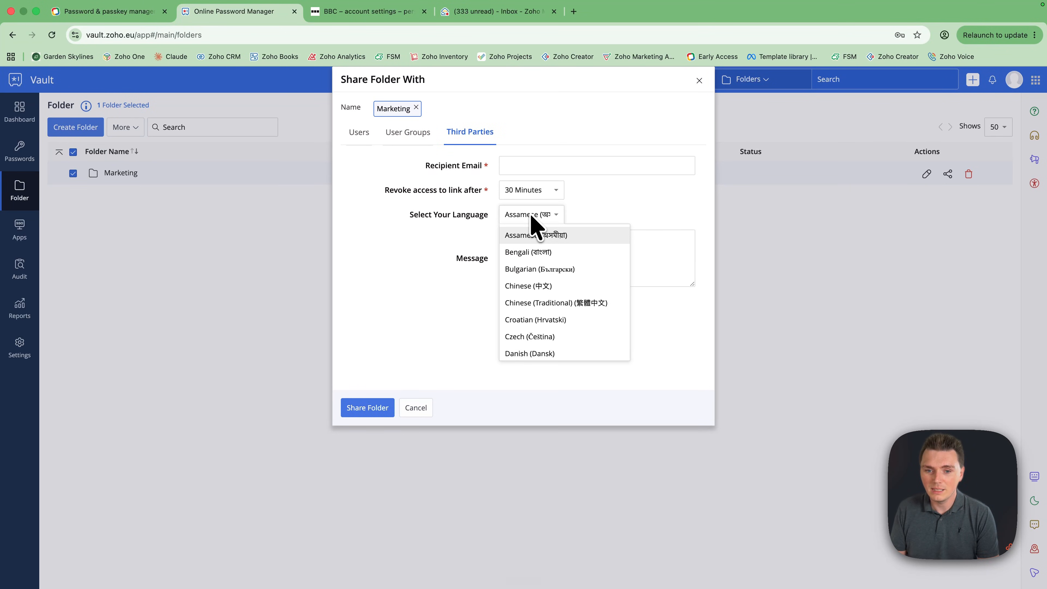
scroll(554, 345, "down", 15)
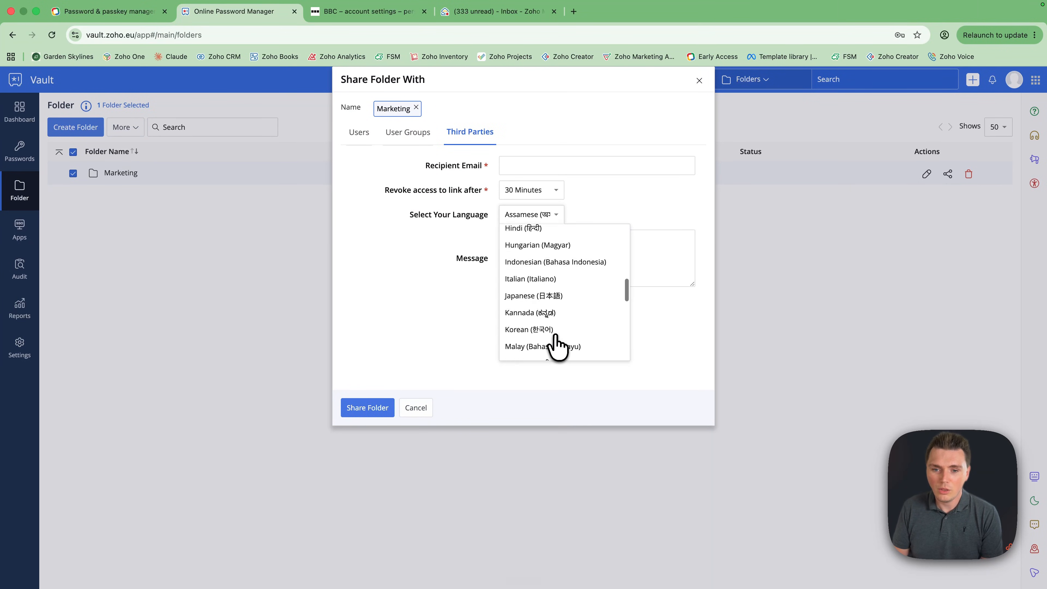
scroll(552, 338, "up", 5)
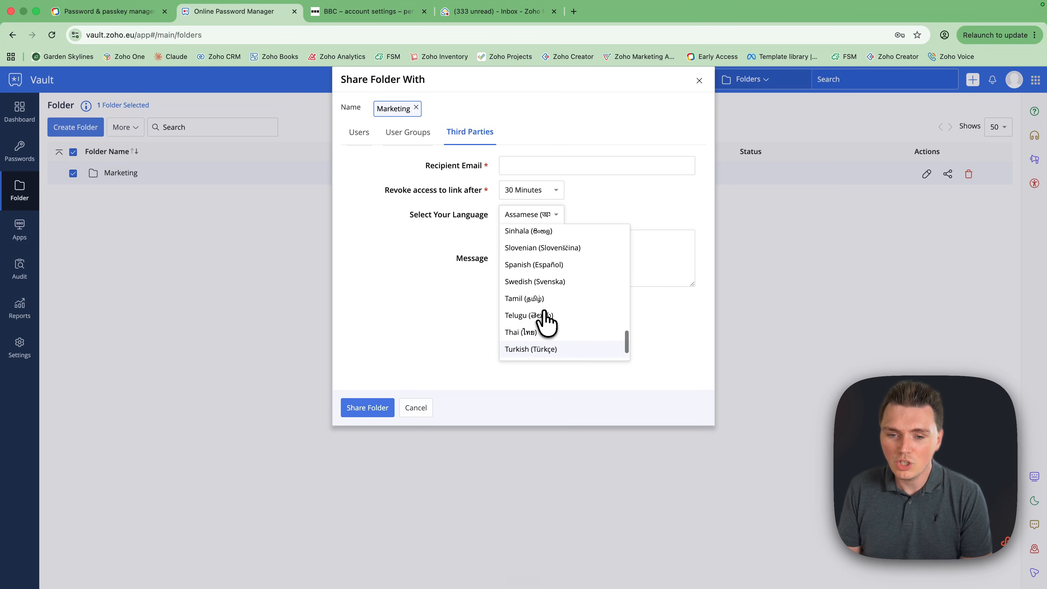
scroll(545, 319, "up", 10)
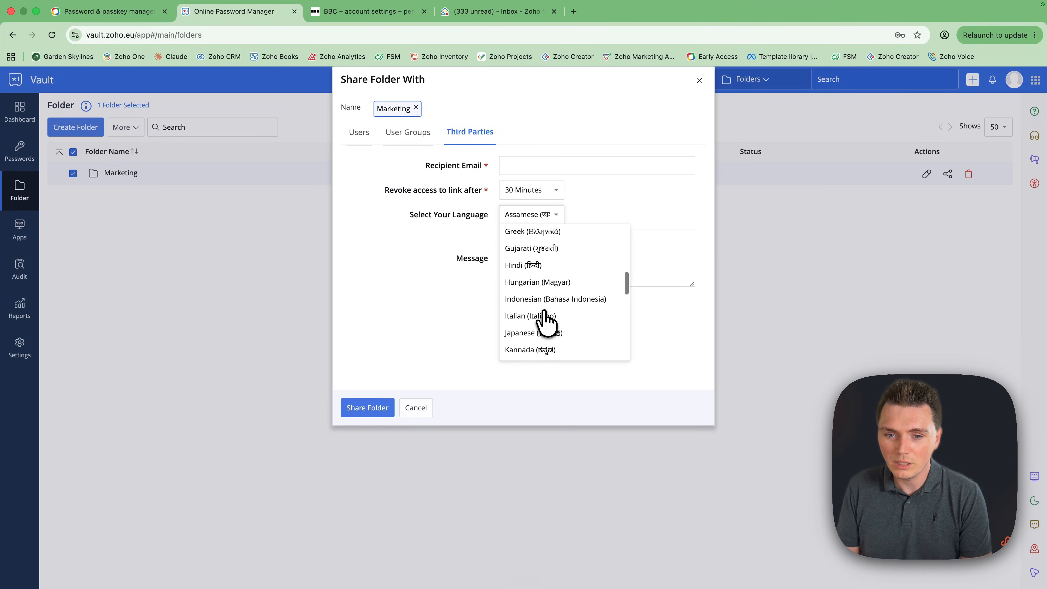
left_click(528, 266)
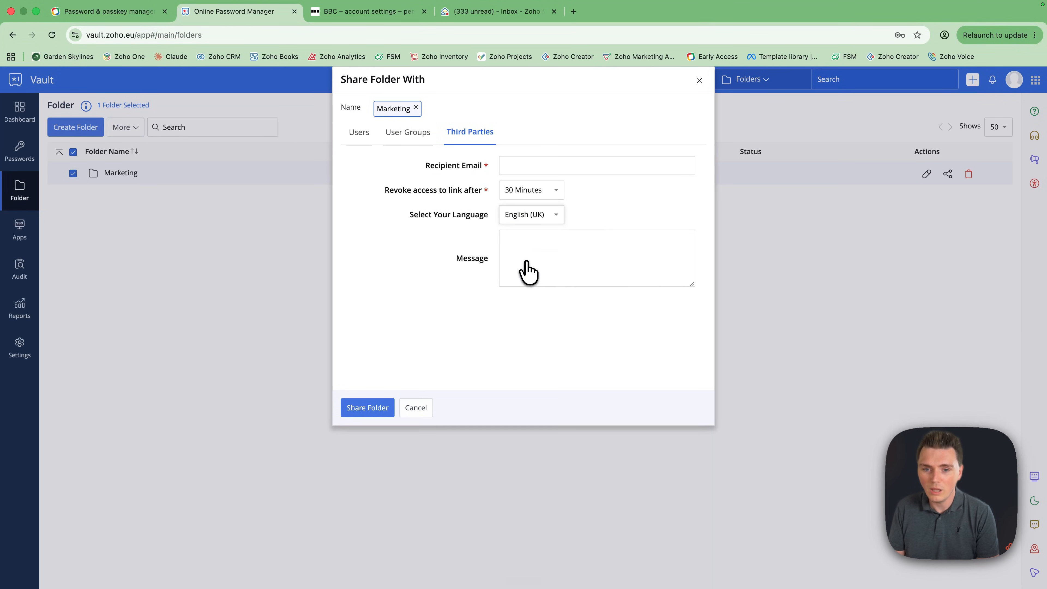
left_click(530, 169)
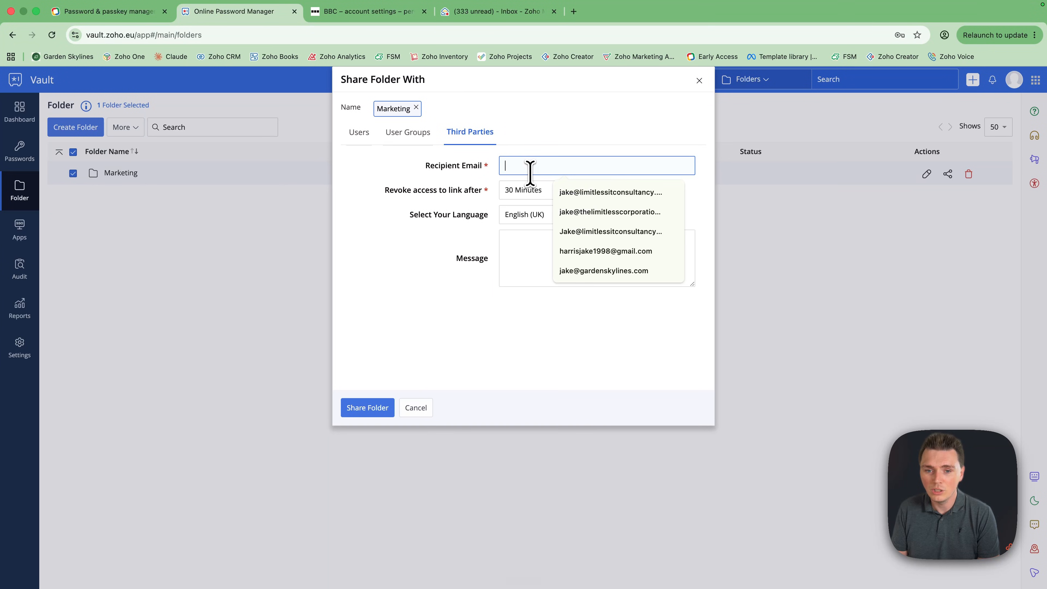
left_click(578, 193)
left_click(535, 193)
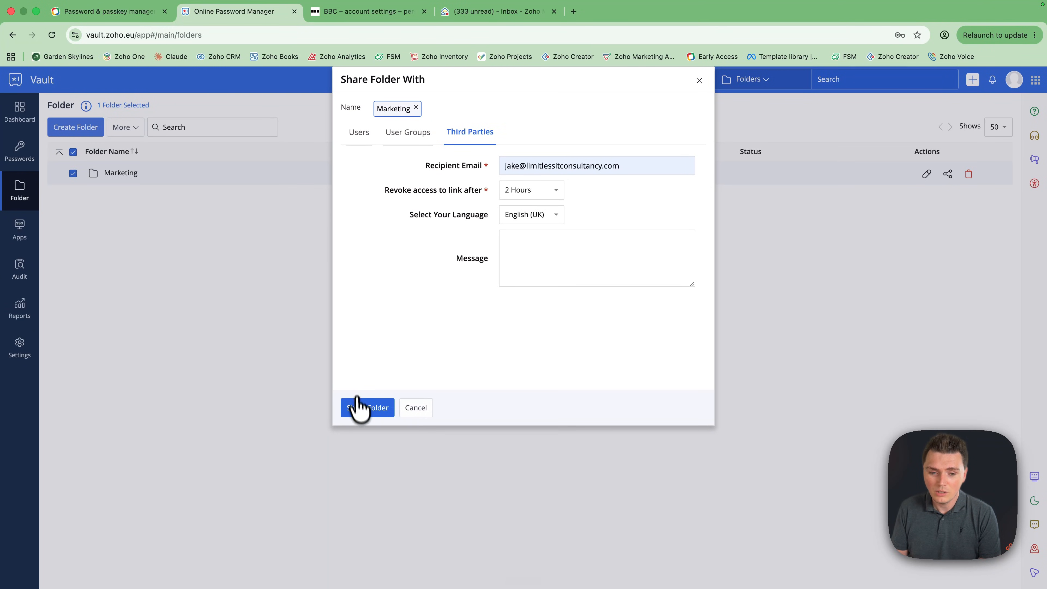
left_click(366, 408)
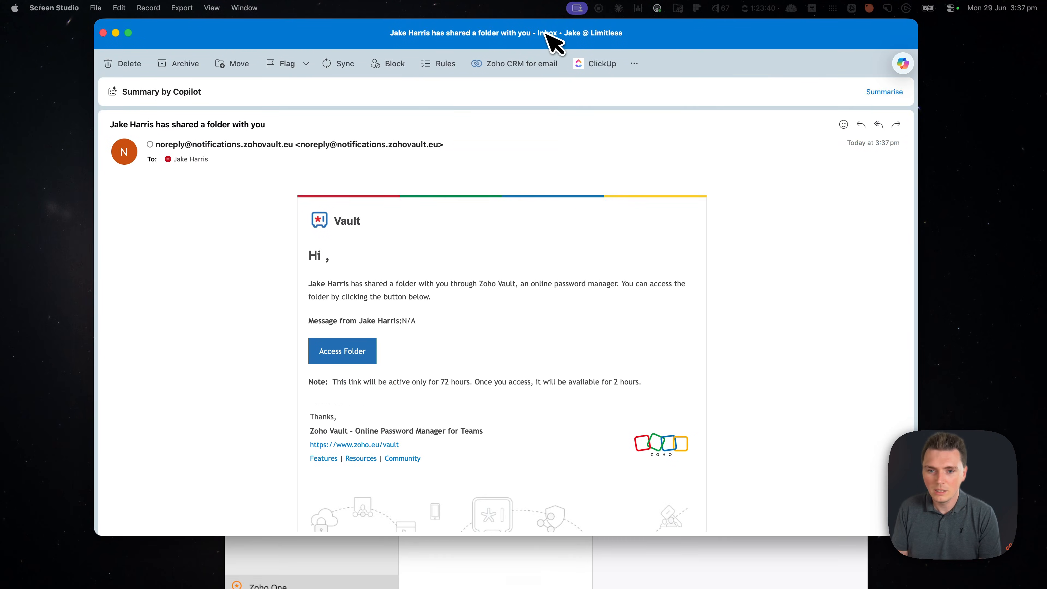
Follow the Access Folder link in the Outlook share email, then bring the browser window back
left_click_drag(554, 41, 579, 71)
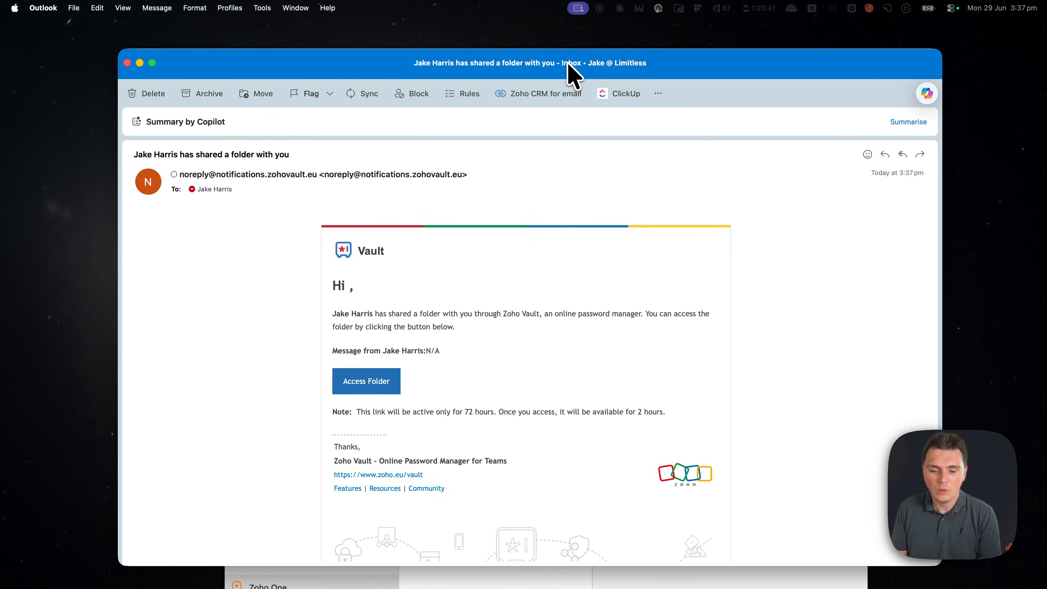
left_click(369, 383)
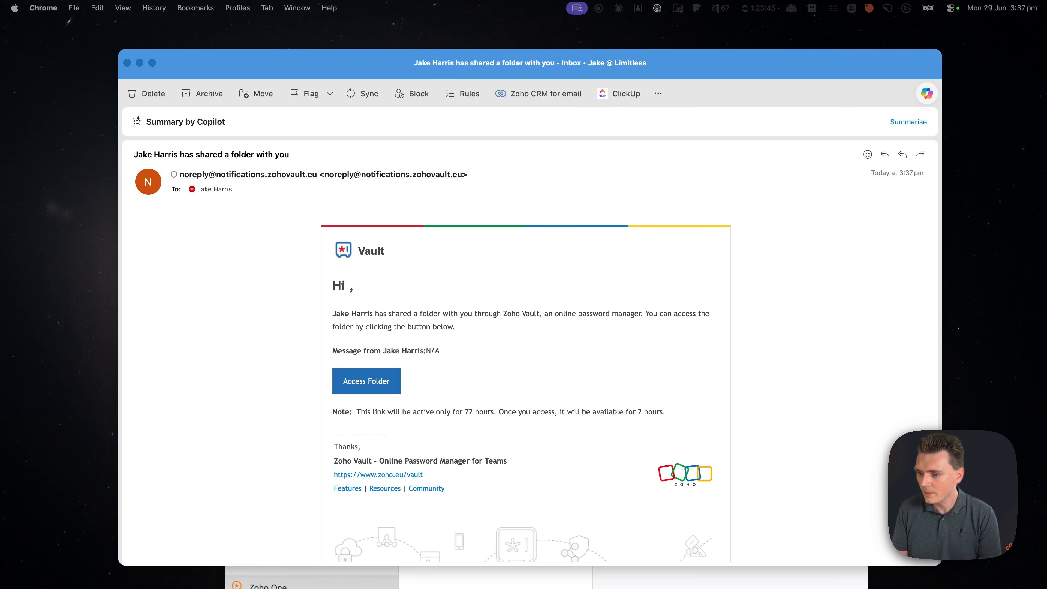
left_click_drag(1045, 421, 338, 31)
left_click(515, 367)
key("ctrl+Right")
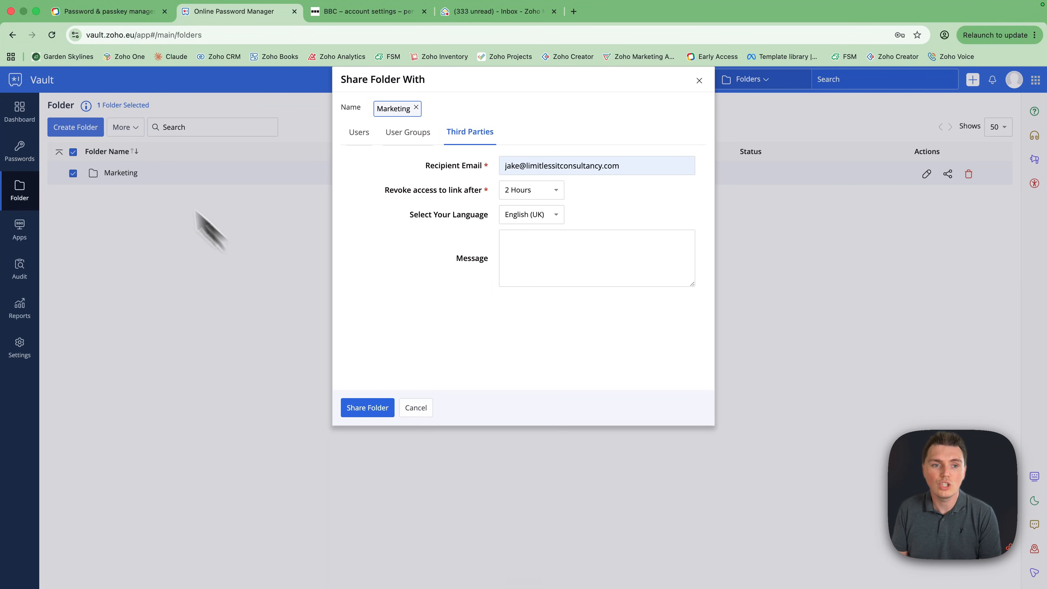
Reload and close the unresponsive vault tab, then enter the web app from the Zoho Vault site
left_click(52, 35)
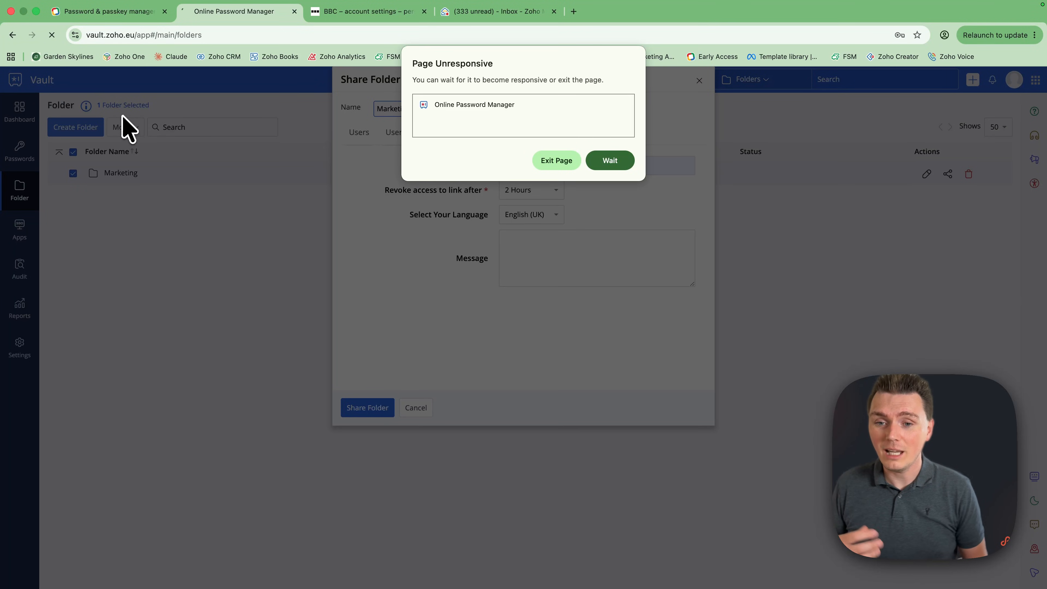
left_click(622, 168)
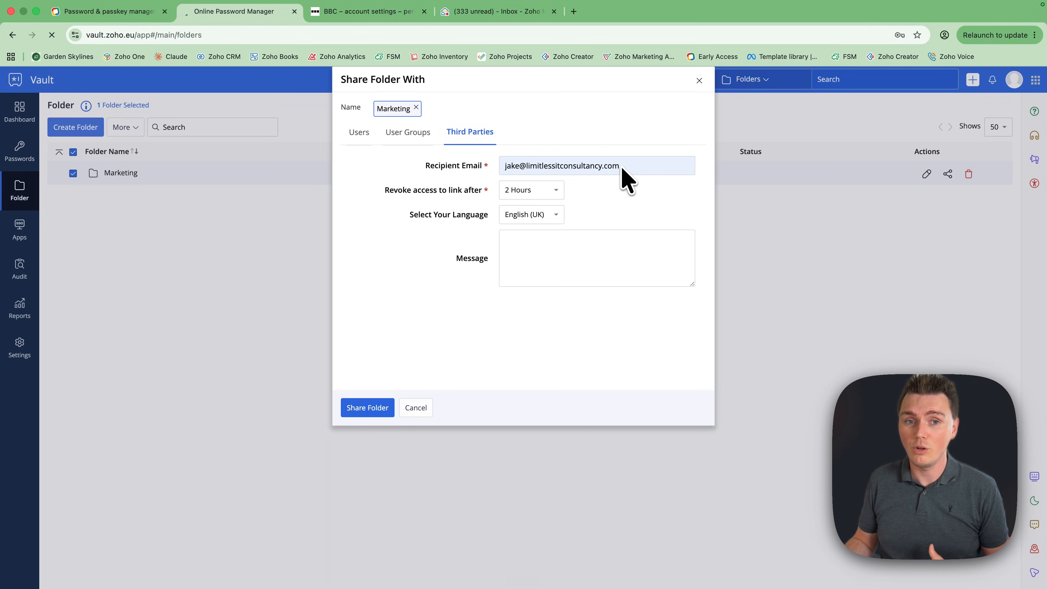
left_click(51, 35)
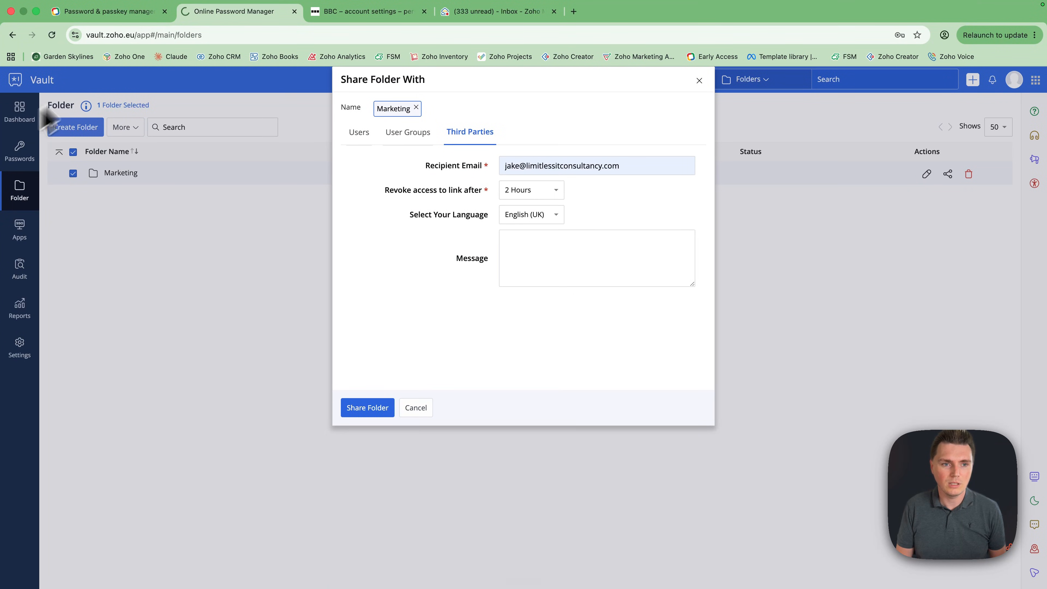
left_click(152, 35)
key("Return")
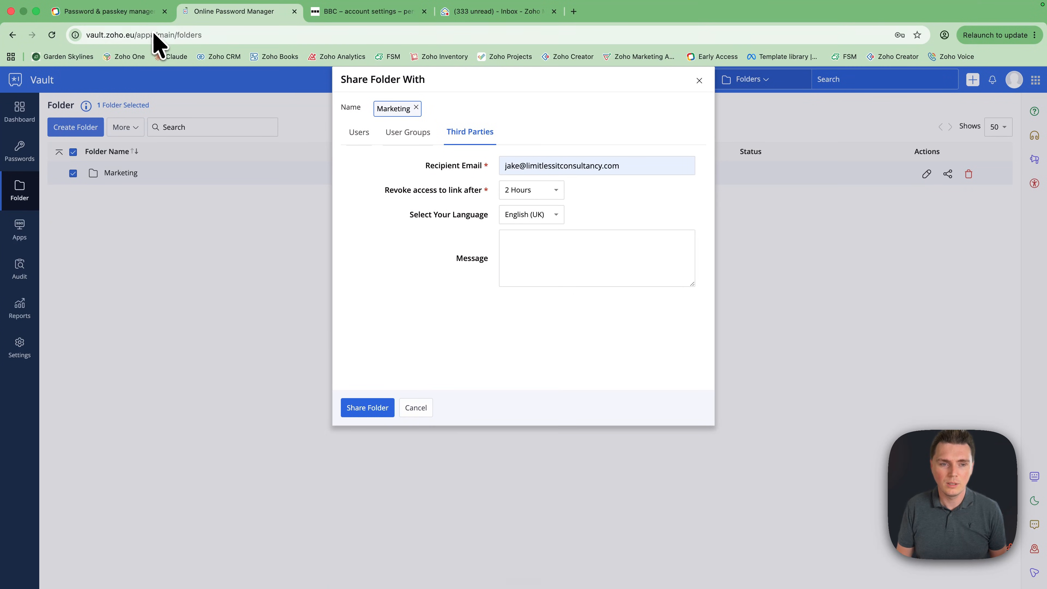
left_click(295, 12)
key("Return")
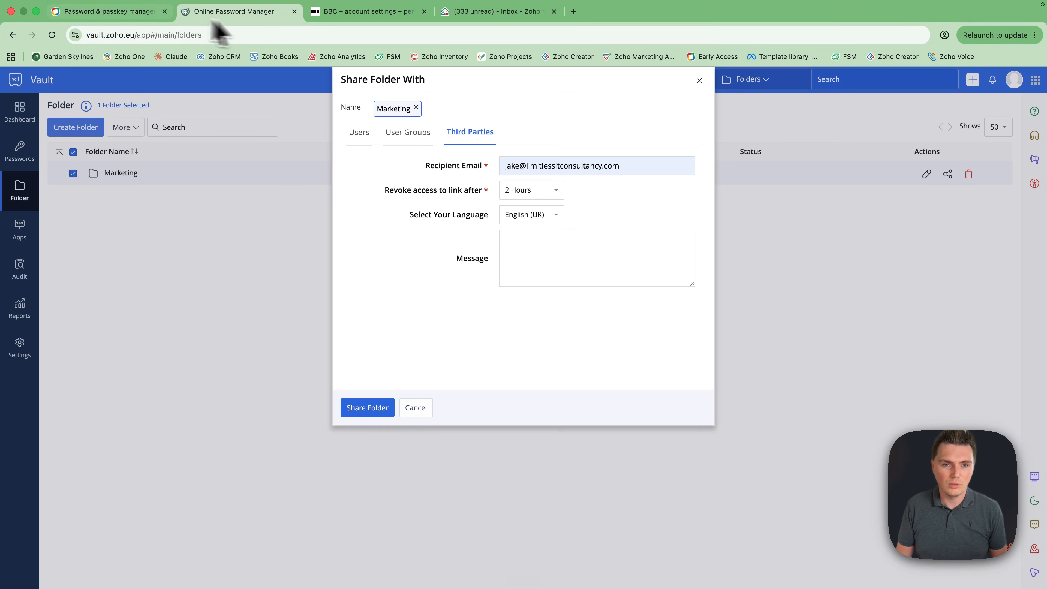
left_click(124, 11)
scroll(358, 351, "up", 15)
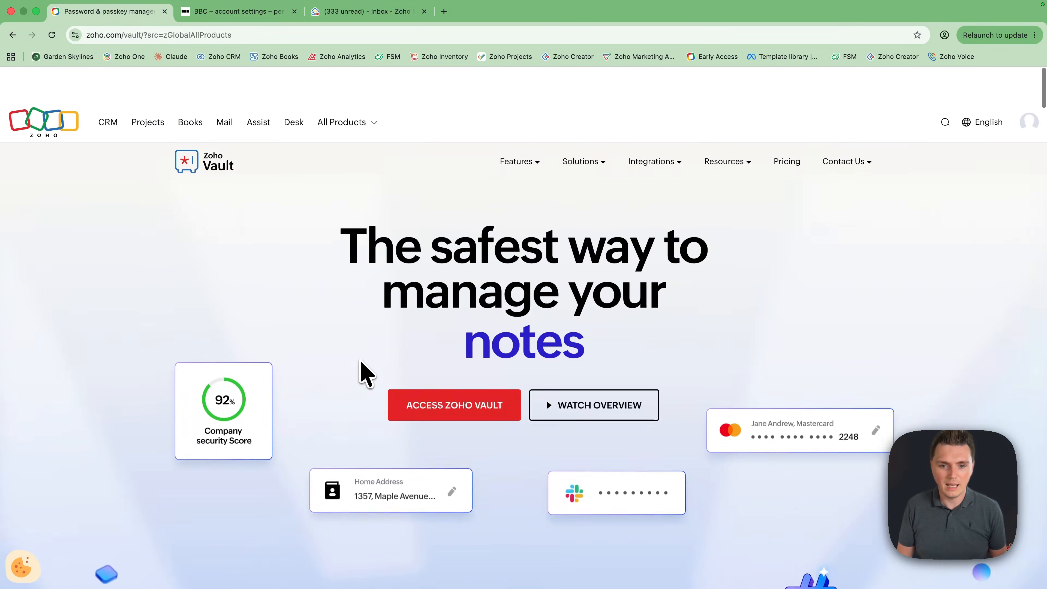
left_click(427, 371)
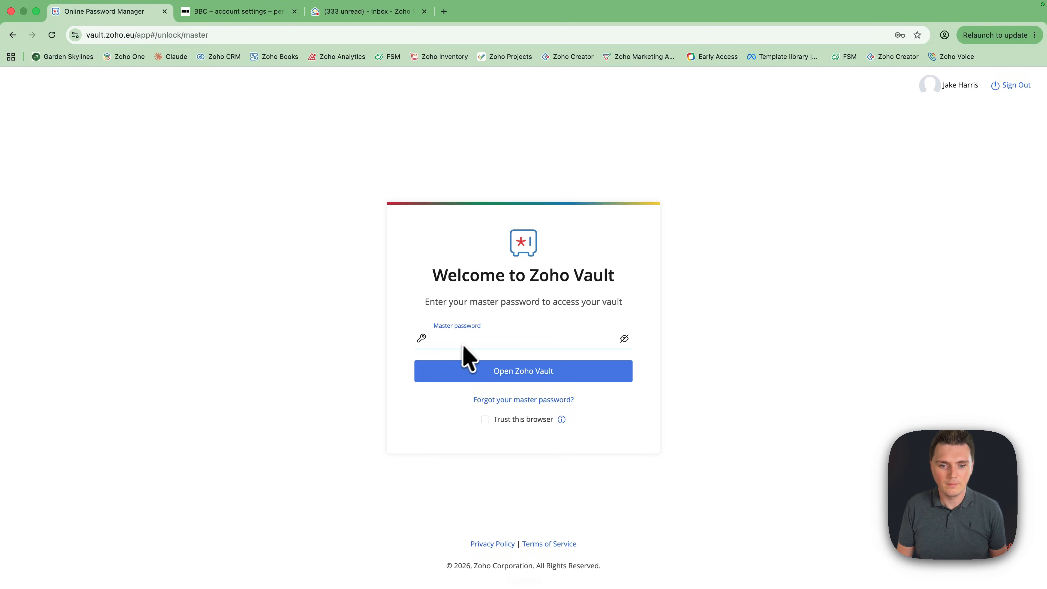
Unlock with the saved master password, check the folder list, and go to Settings
left_click(462, 344)
left_click(486, 365)
left_click(488, 376)
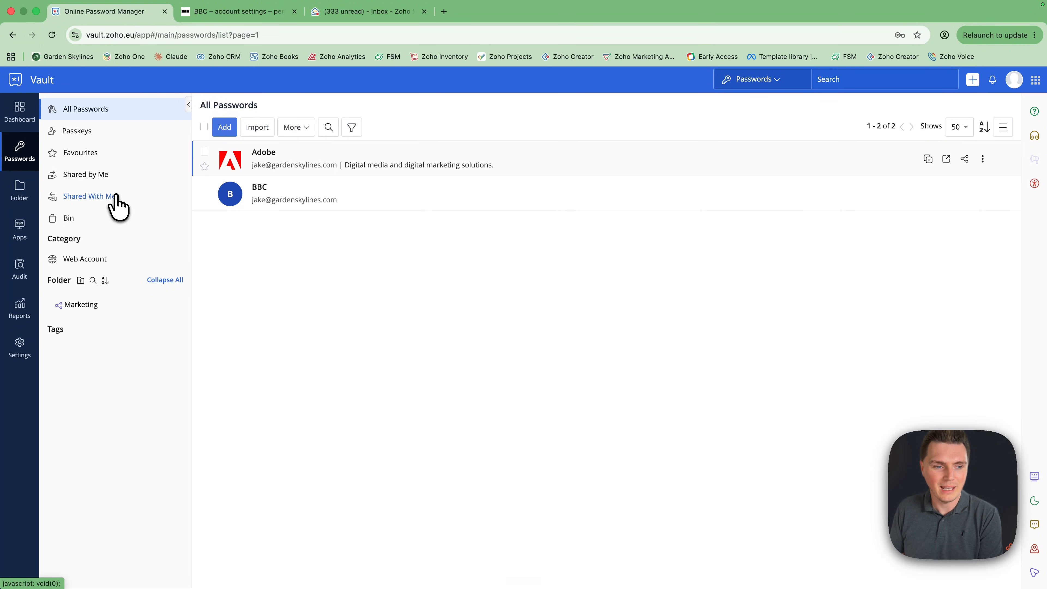
left_click(24, 197)
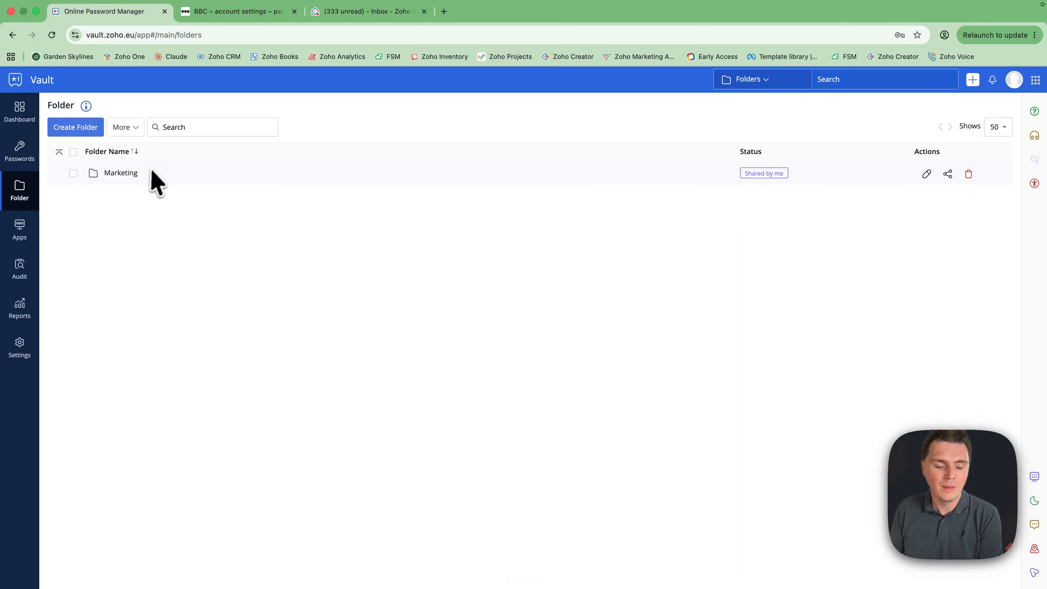
left_click(20, 348)
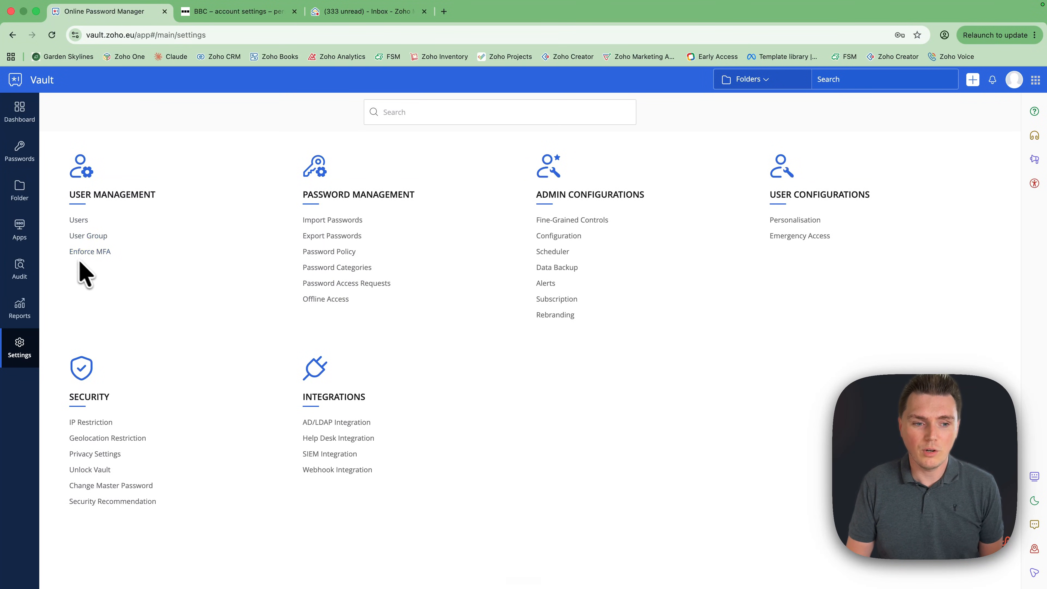
Step through the multi-factor authentication, import and export settings pages toward Password Policy
left_click(90, 253)
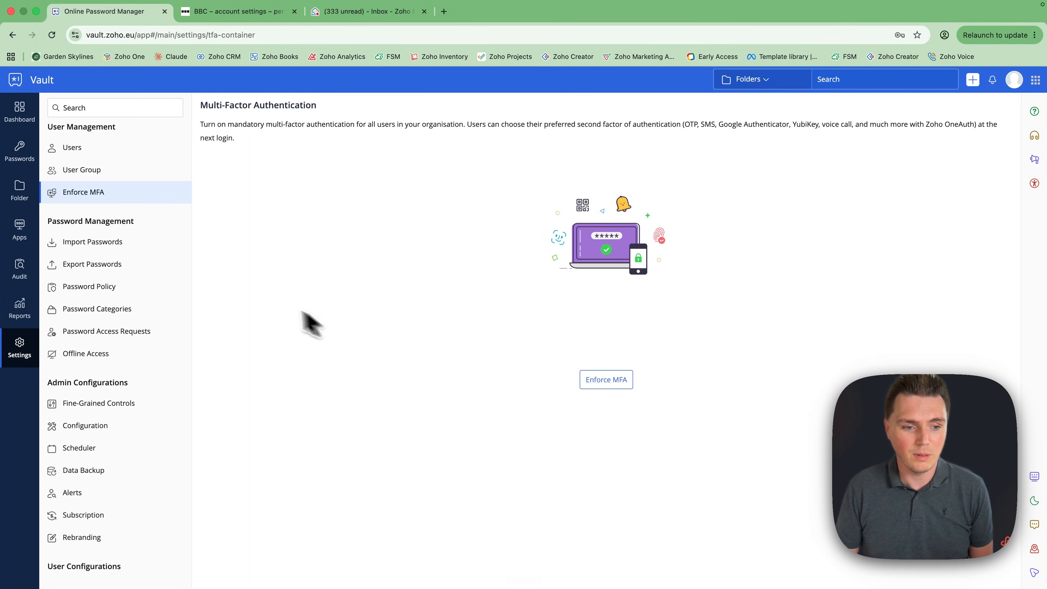
left_click(130, 242)
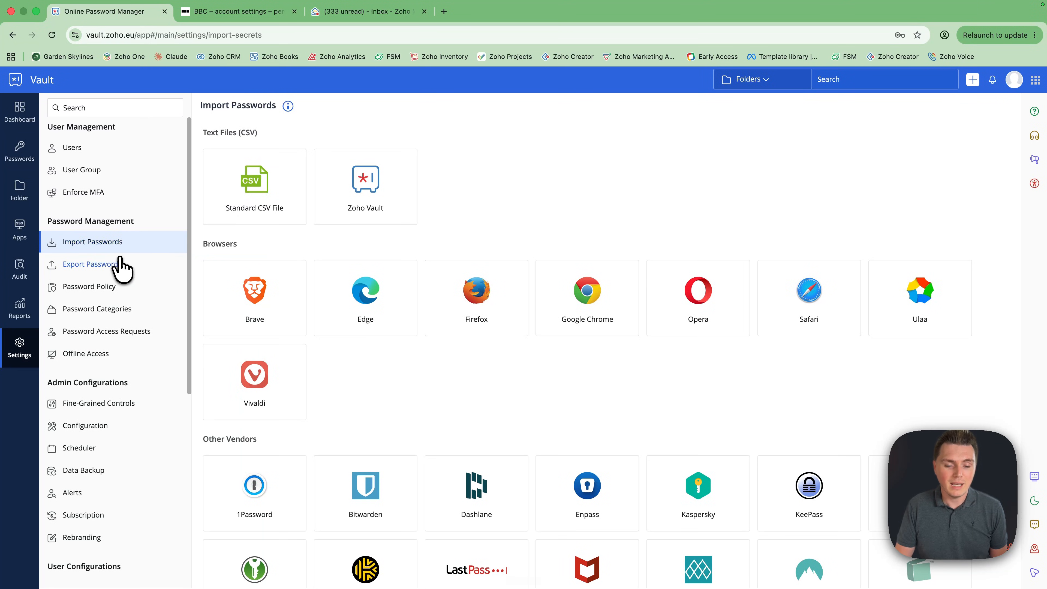
scroll(401, 381, "down", 1)
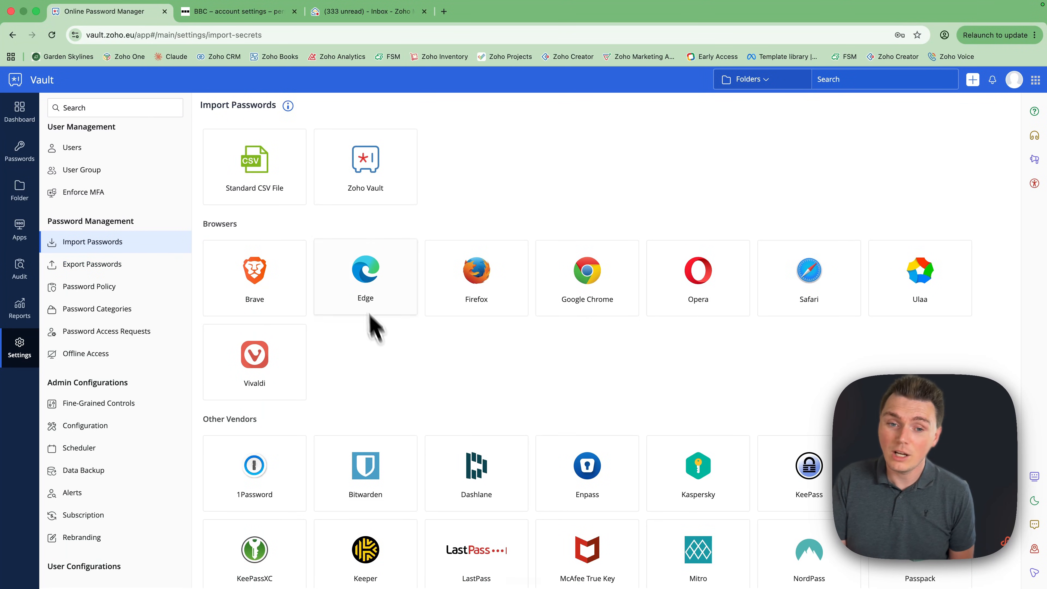
scroll(571, 361, "down", 5)
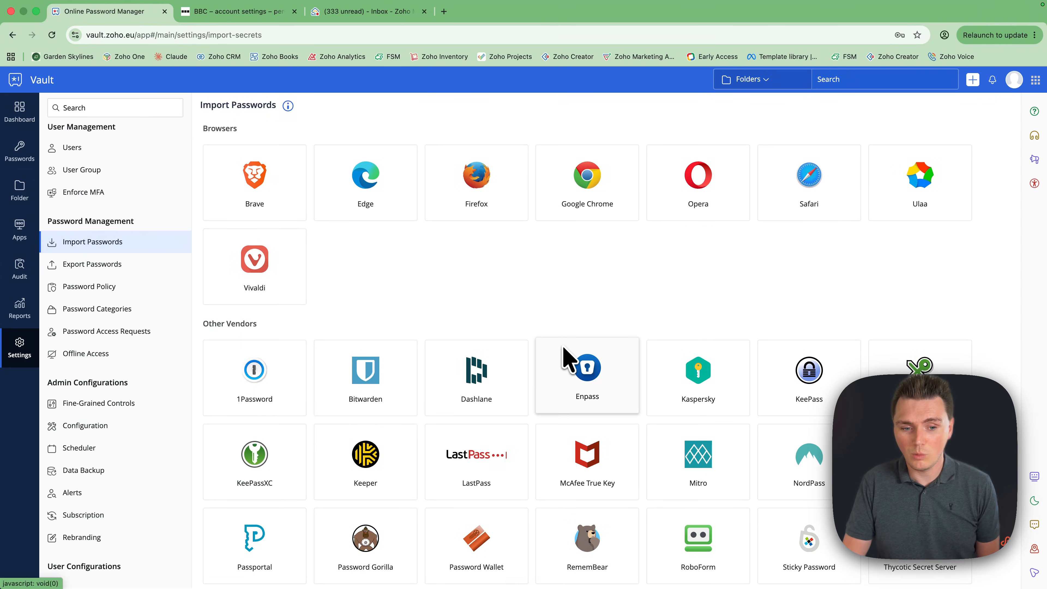
left_click(124, 267)
left_click(112, 289)
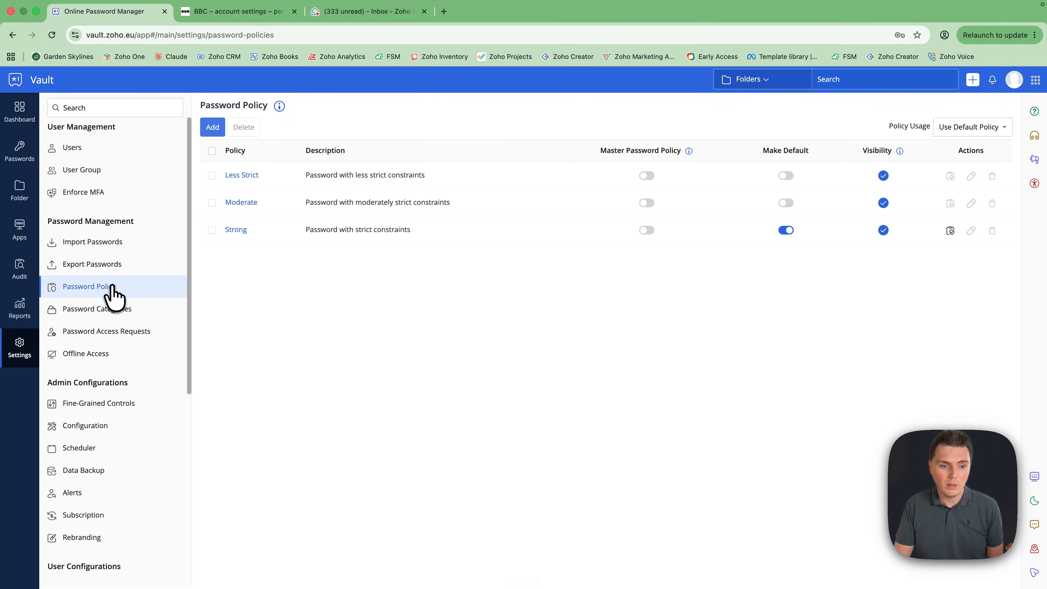
left_click(111, 268)
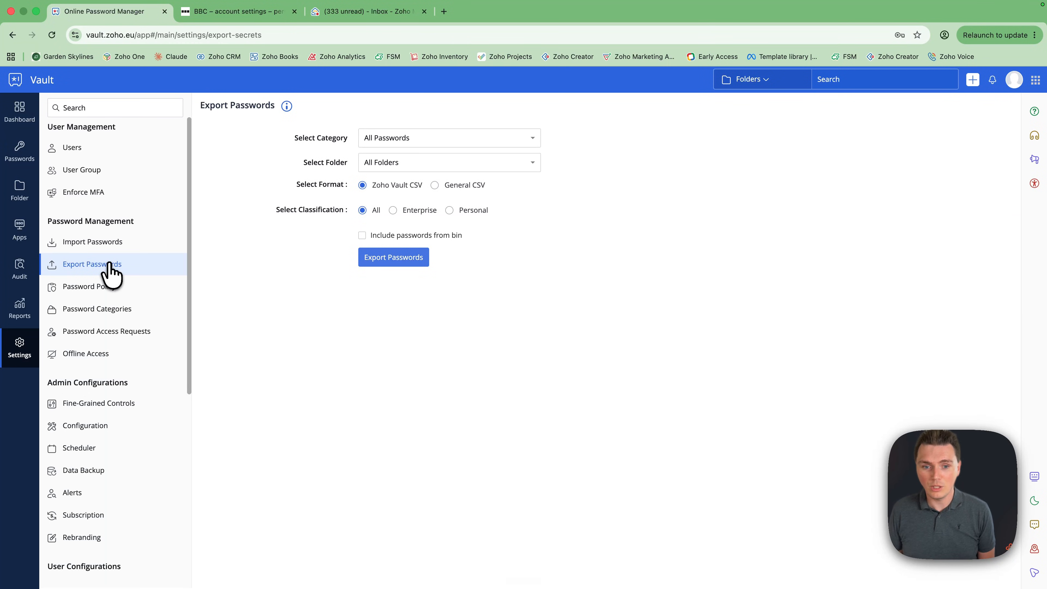
left_click(109, 286)
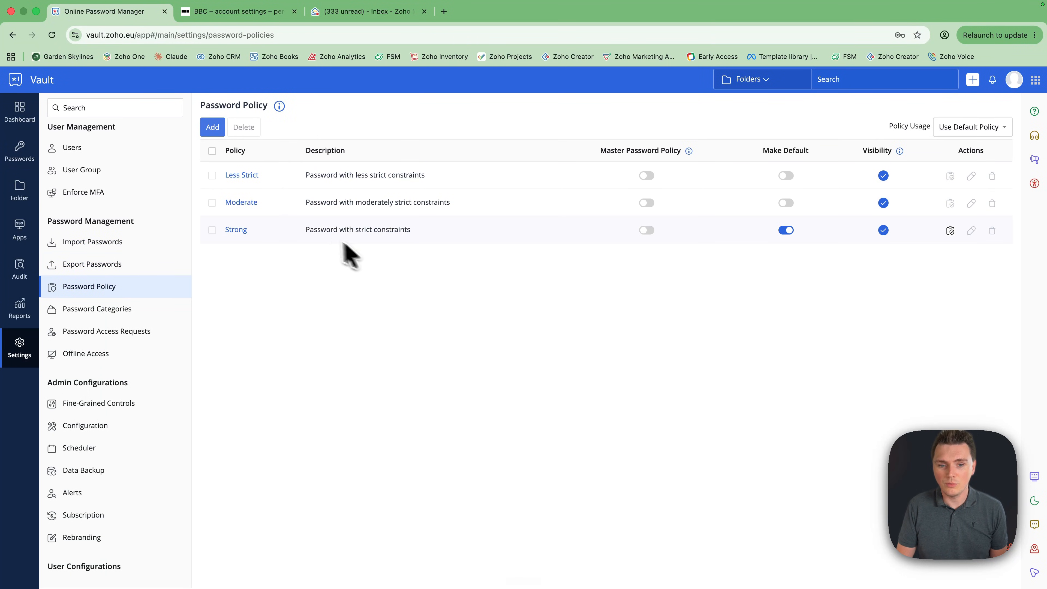
left_click(238, 231)
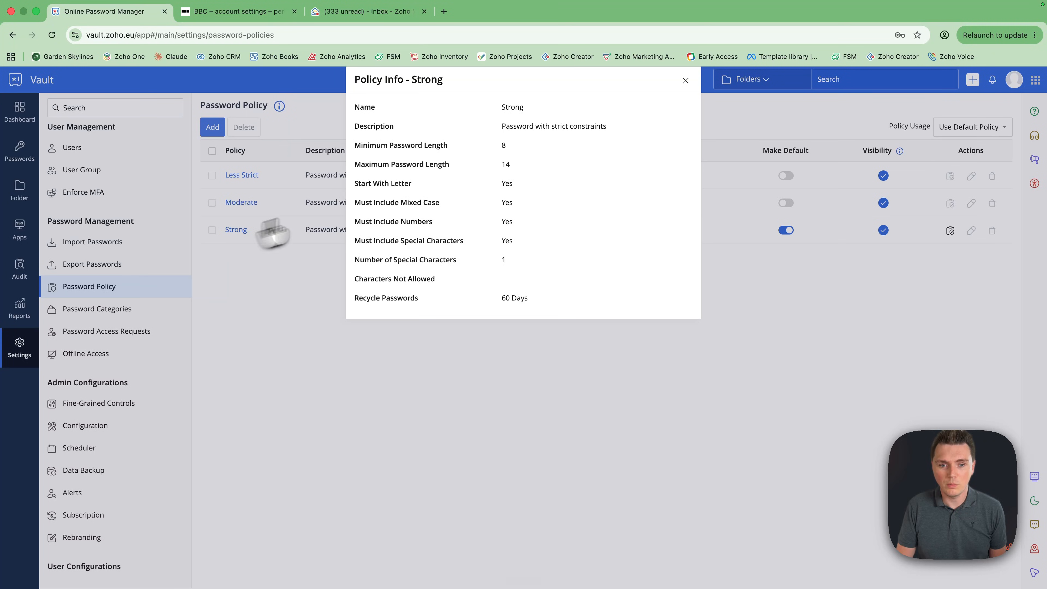
left_click(685, 80)
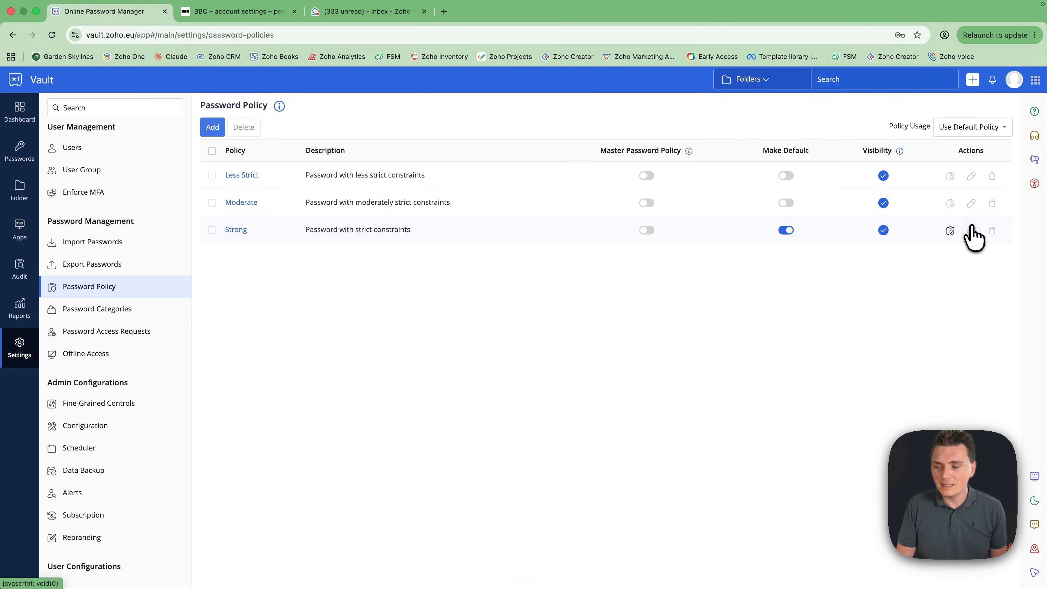
left_click(238, 230)
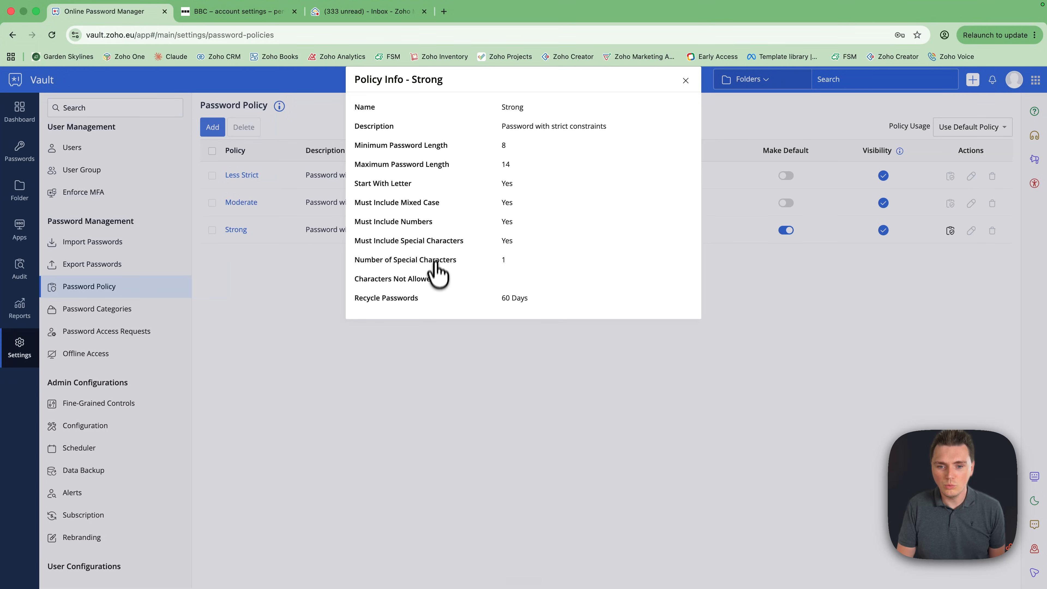
left_click(685, 81)
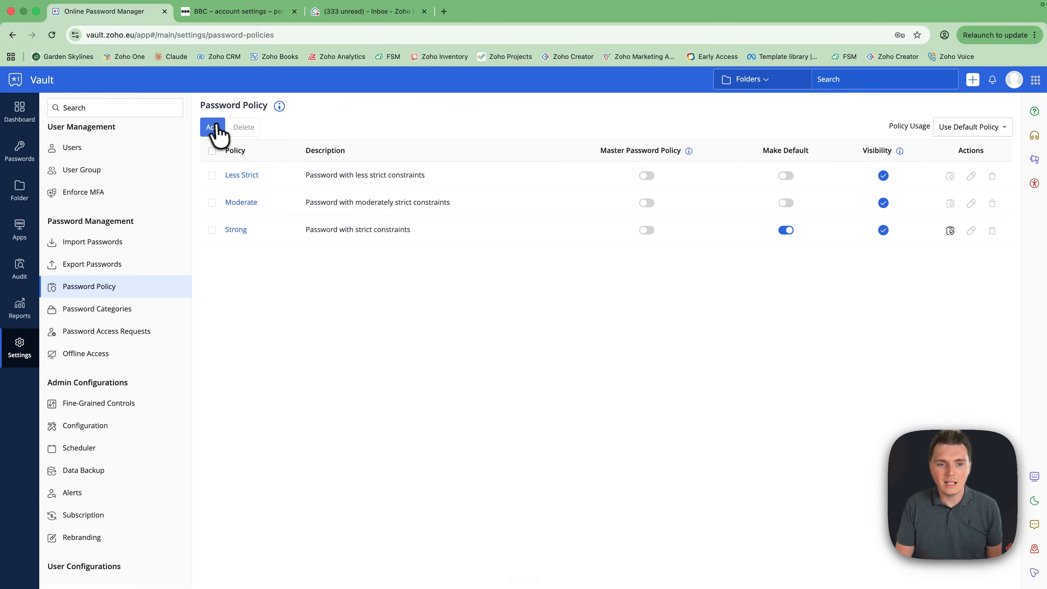
Fill a new default policy 'Limitless': length 20–50, 5 special characters, one disallowed character
left_click(213, 127)
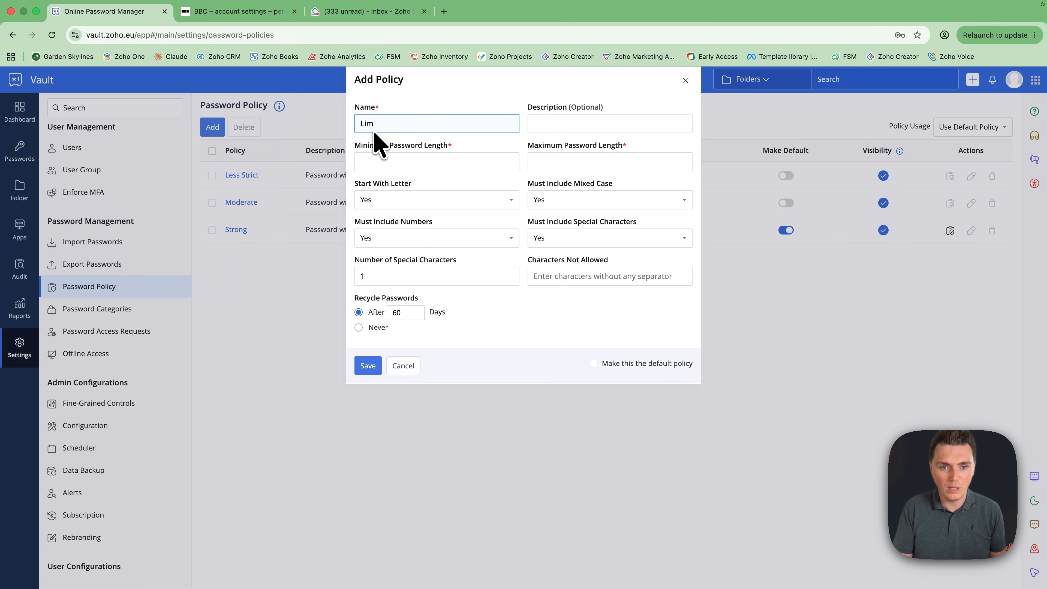
left_click(395, 167)
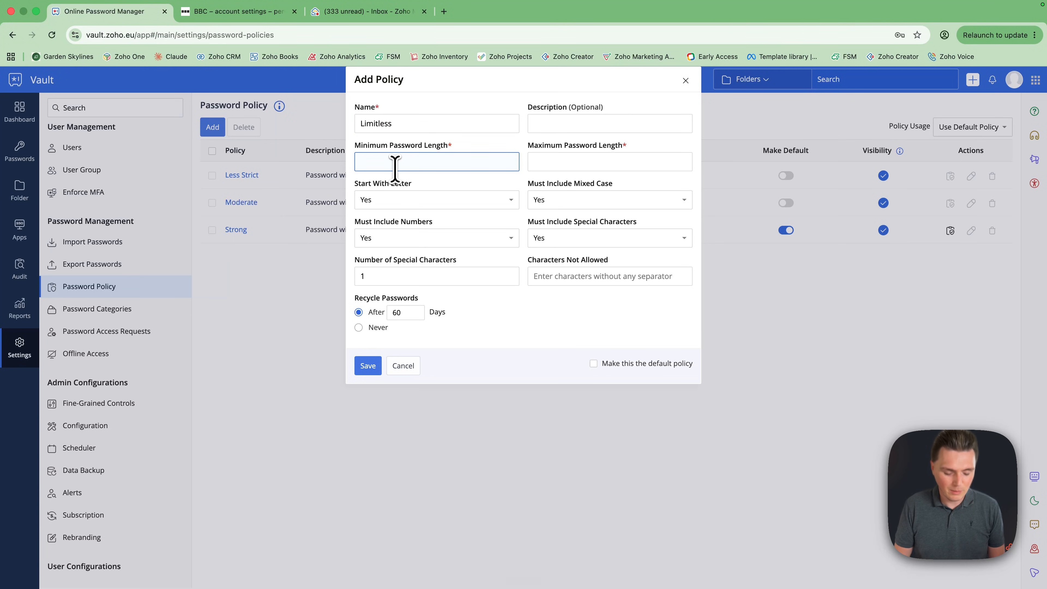
left_click(553, 165)
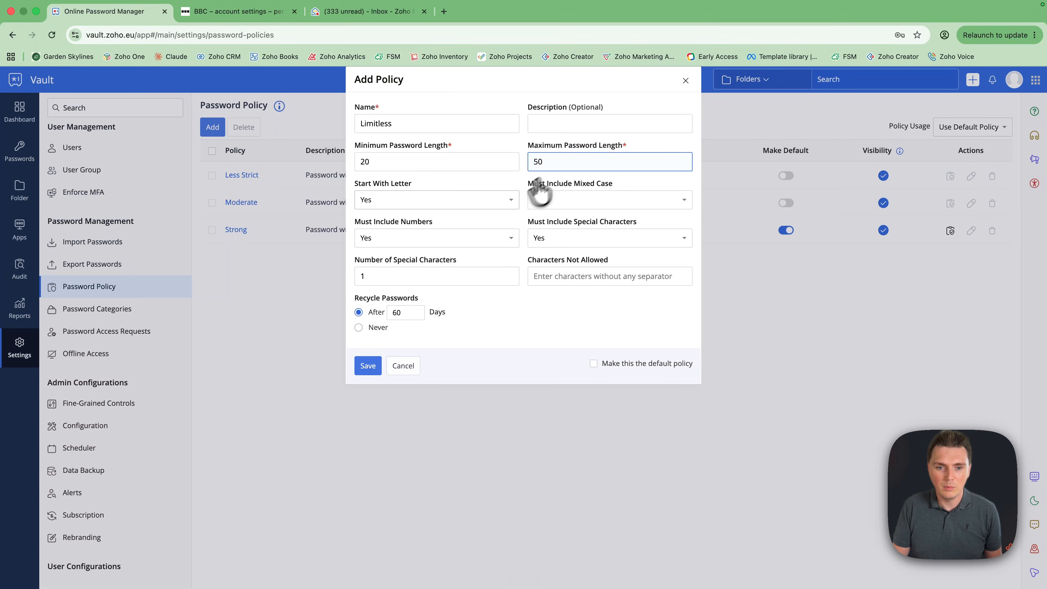
left_click(485, 201)
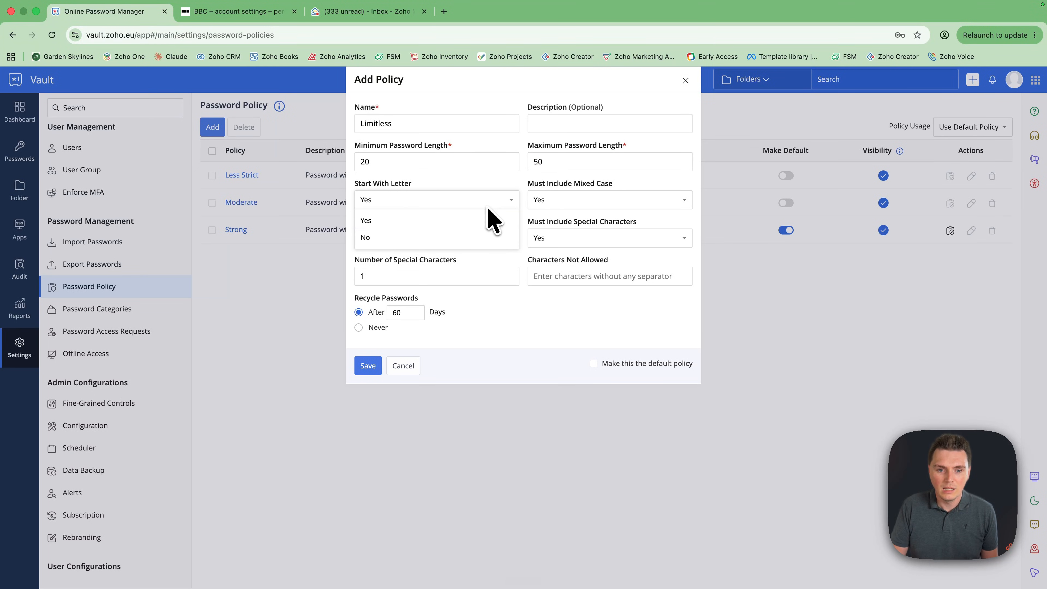
left_click(474, 221)
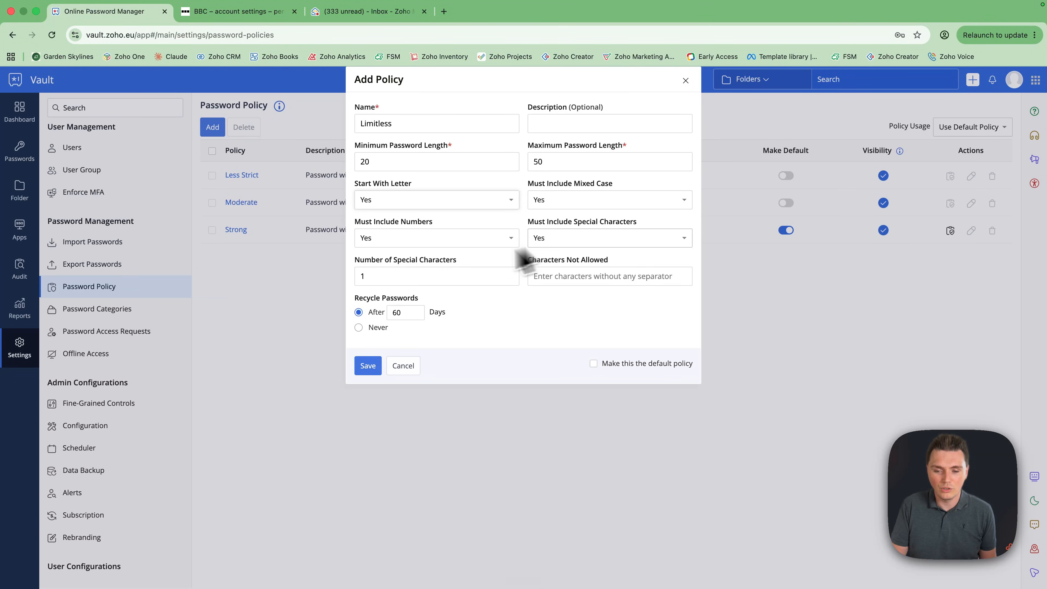
left_click(412, 276)
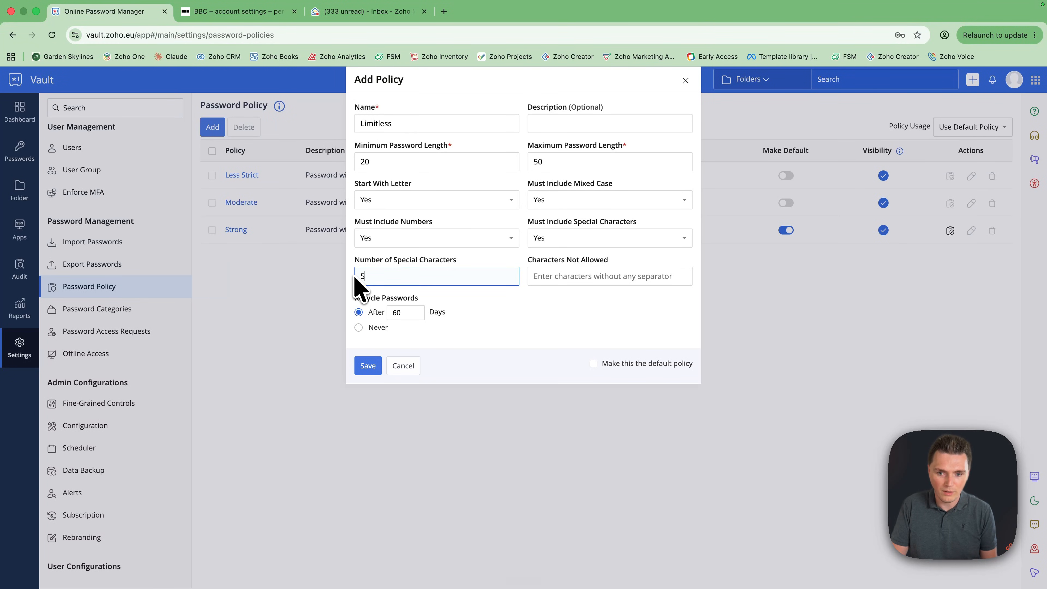
left_click(552, 280)
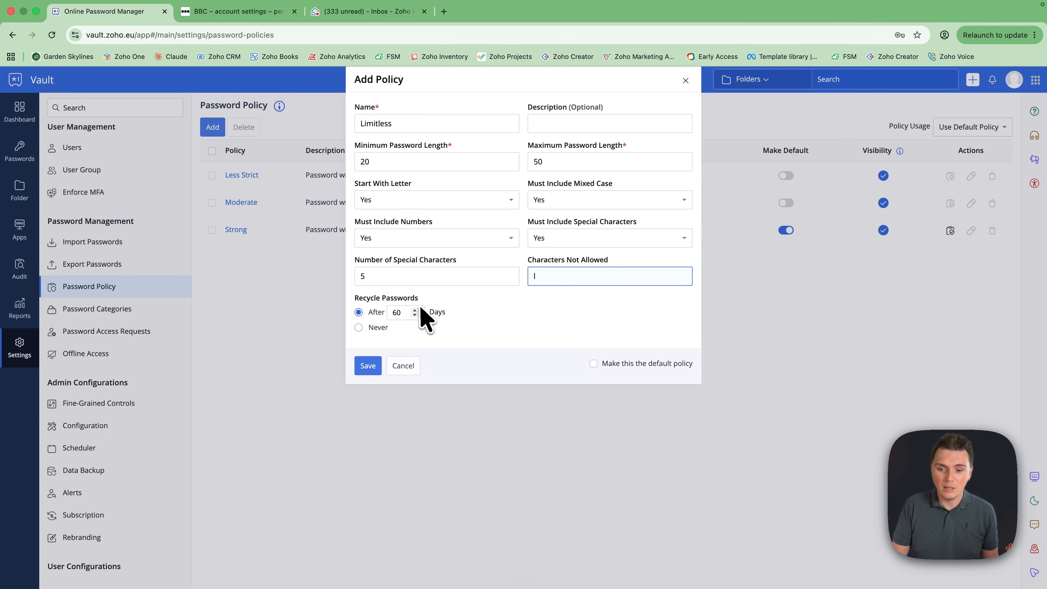
left_click_drag(406, 314, 388, 314)
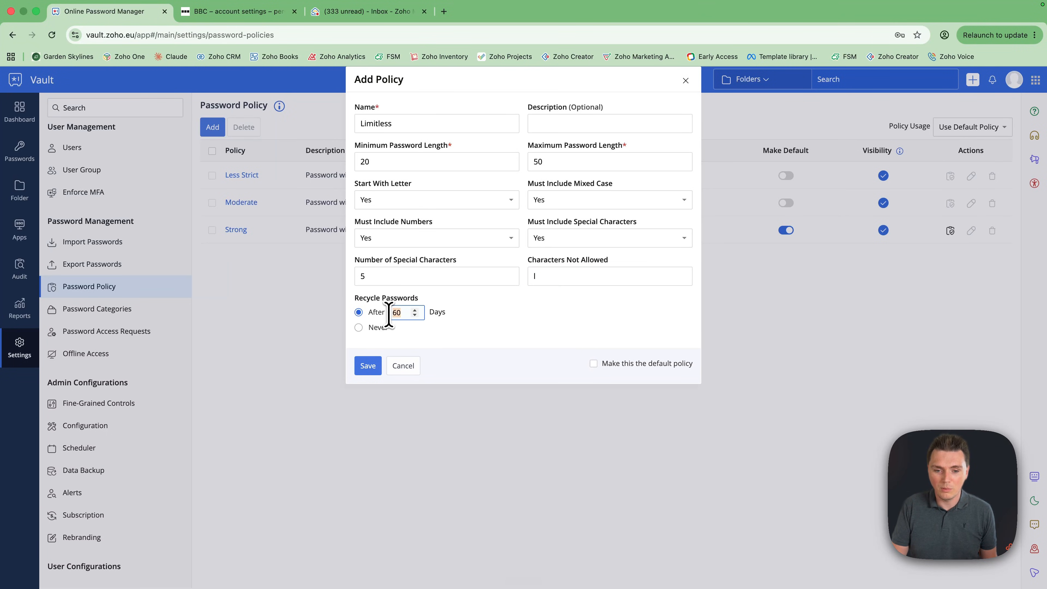
left_click(592, 364)
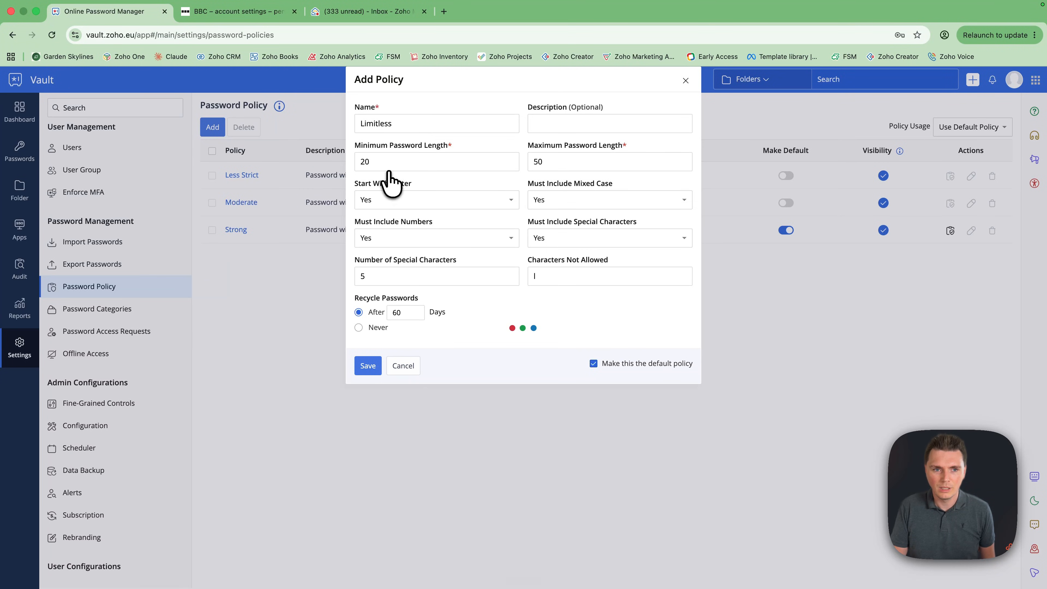
Load Zoho Vault in a new tab via 'vau', then return and dismiss the error alert
left_click(443, 12)
type("vau")
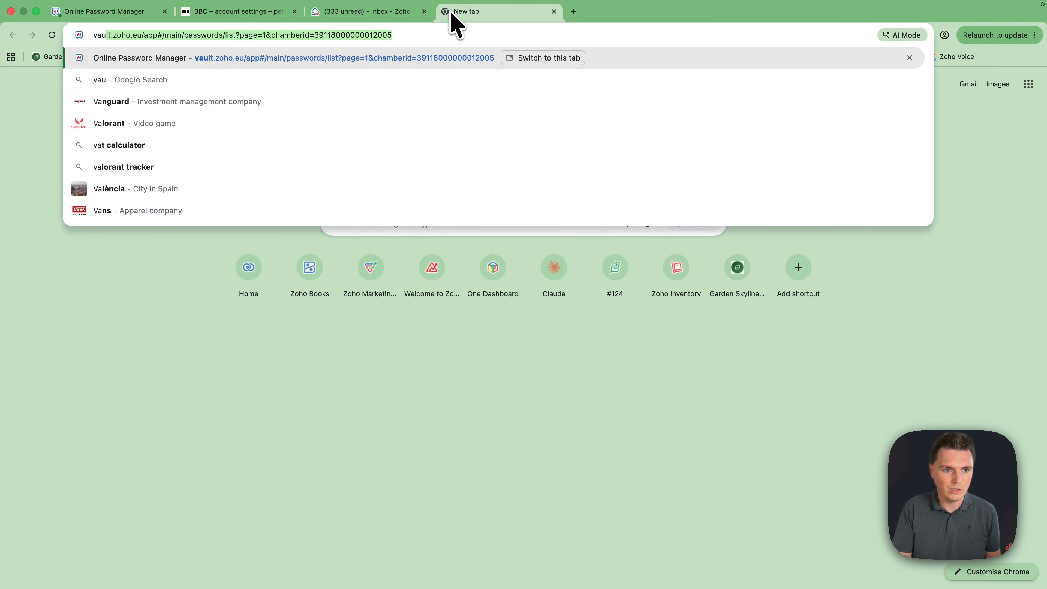
key("Return")
left_click(142, 17)
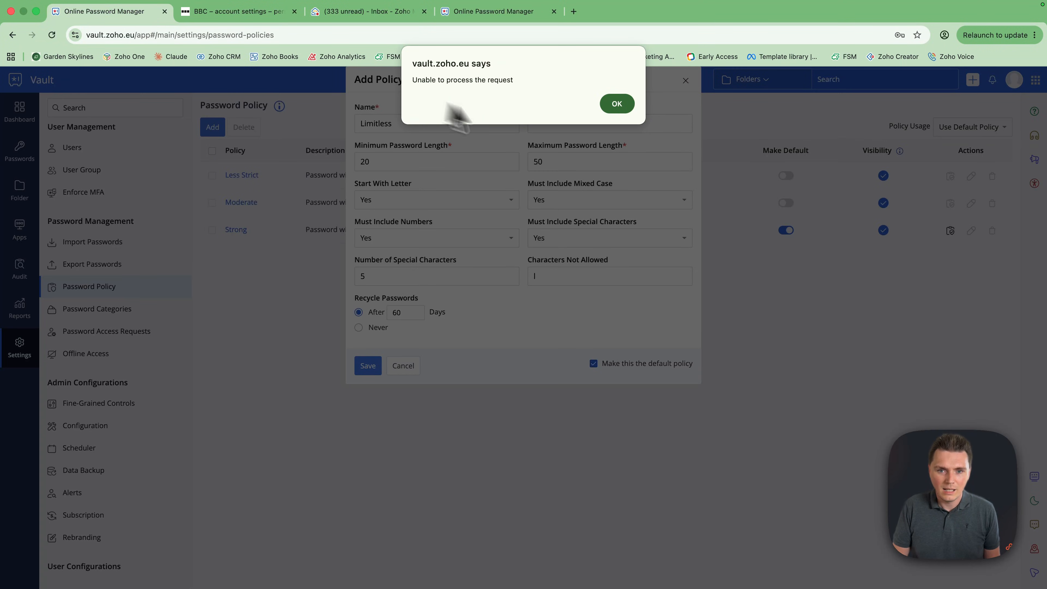
left_click(614, 107)
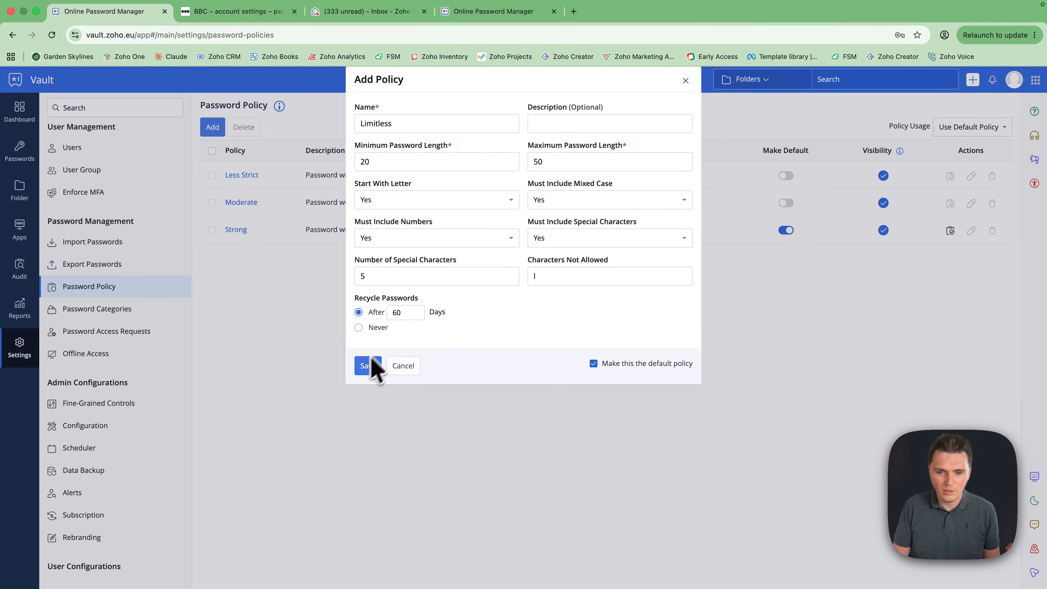
Try saving the policy, check Fine-Grained Controls, dismiss its error, and return to Settings
left_click(403, 371)
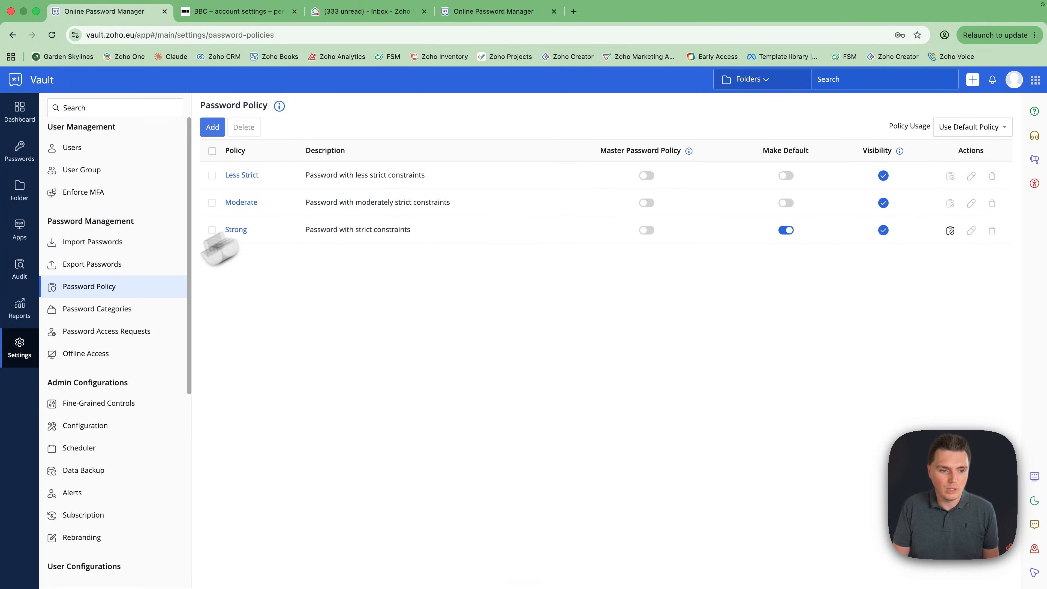
left_click(19, 355)
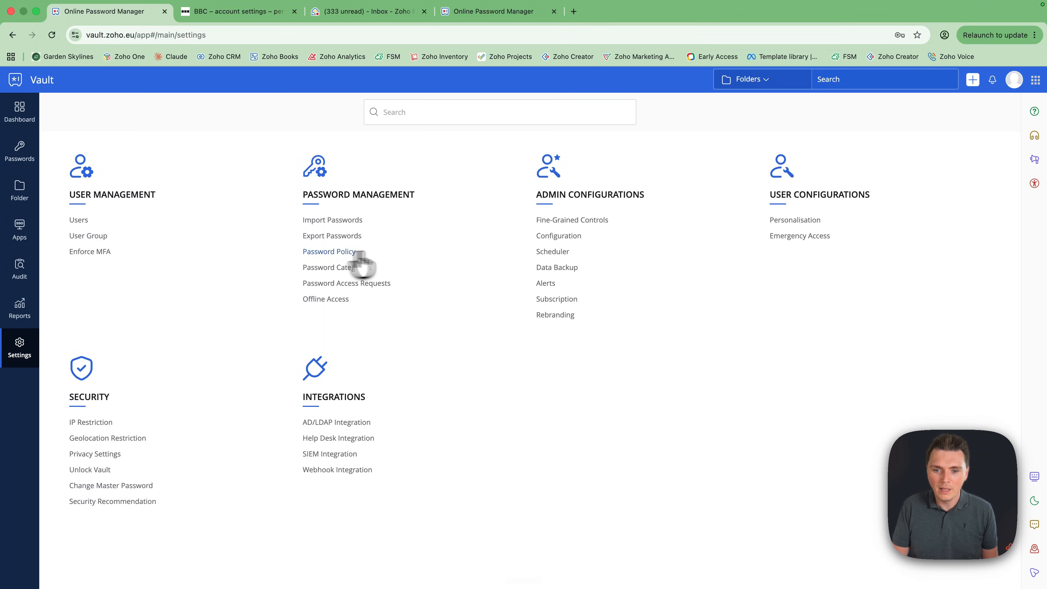
left_click(554, 222)
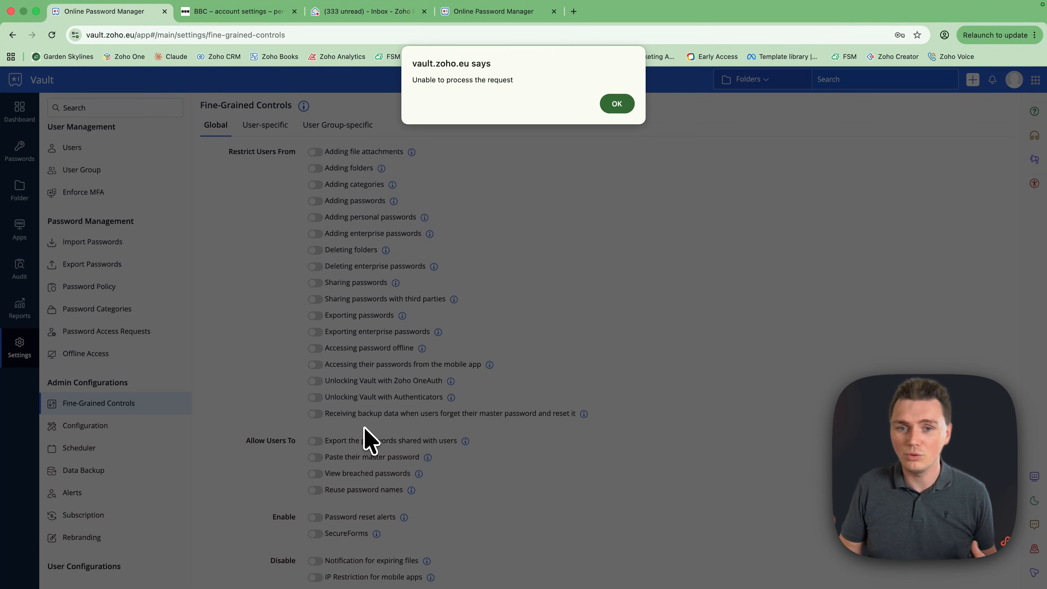
left_click(617, 106)
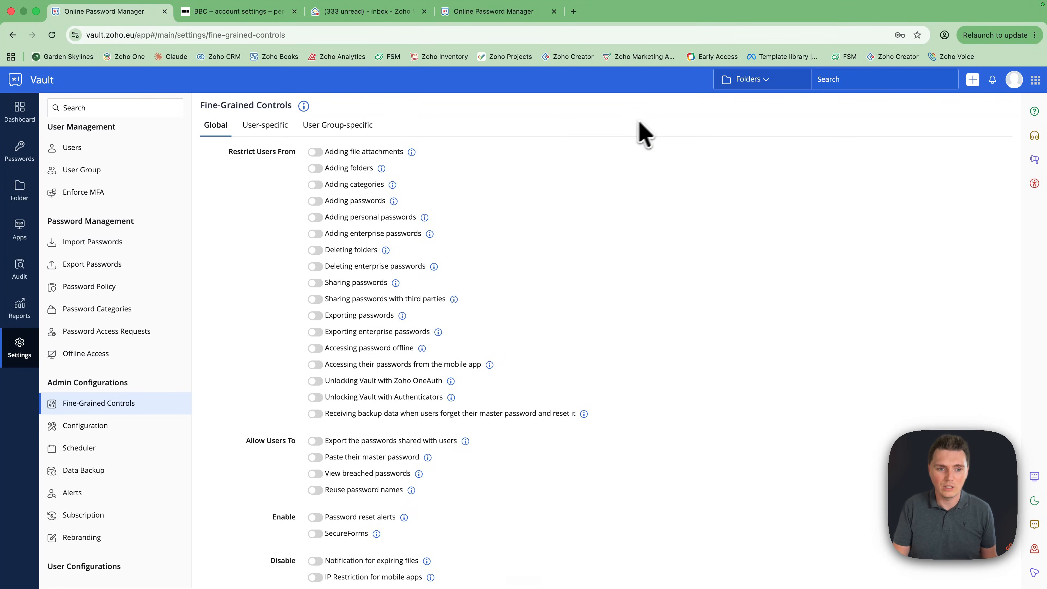
left_click(19, 348)
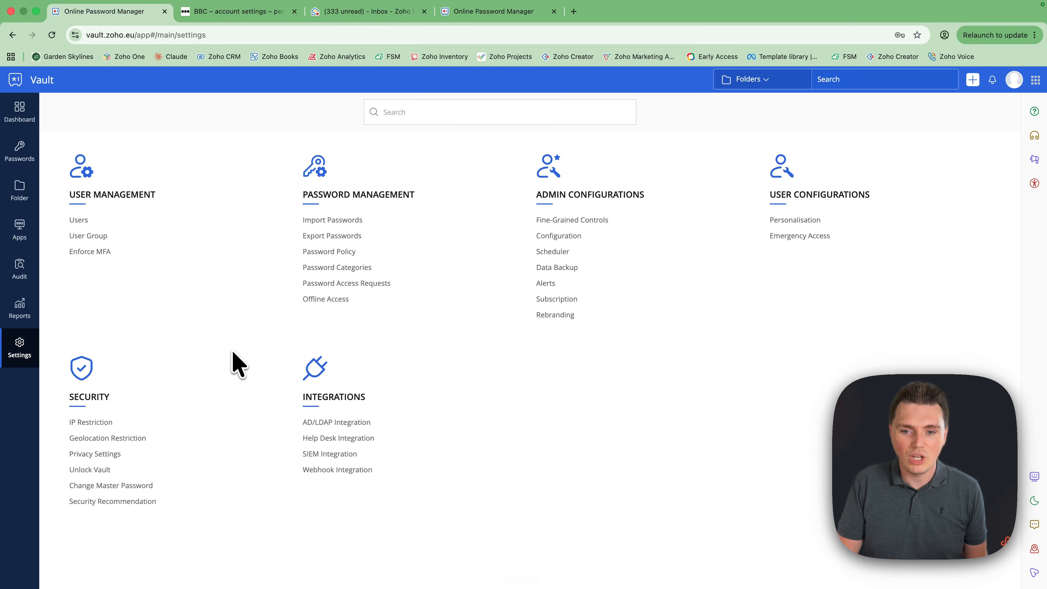
Create the Marketing user group with the existing user as its member
left_click(78, 221)
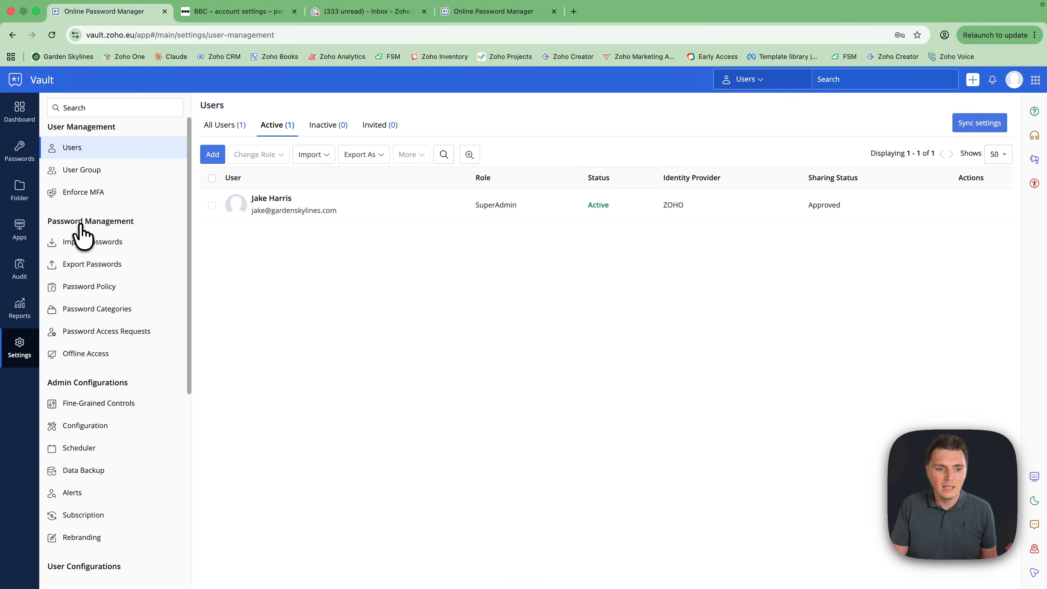
left_click(88, 176)
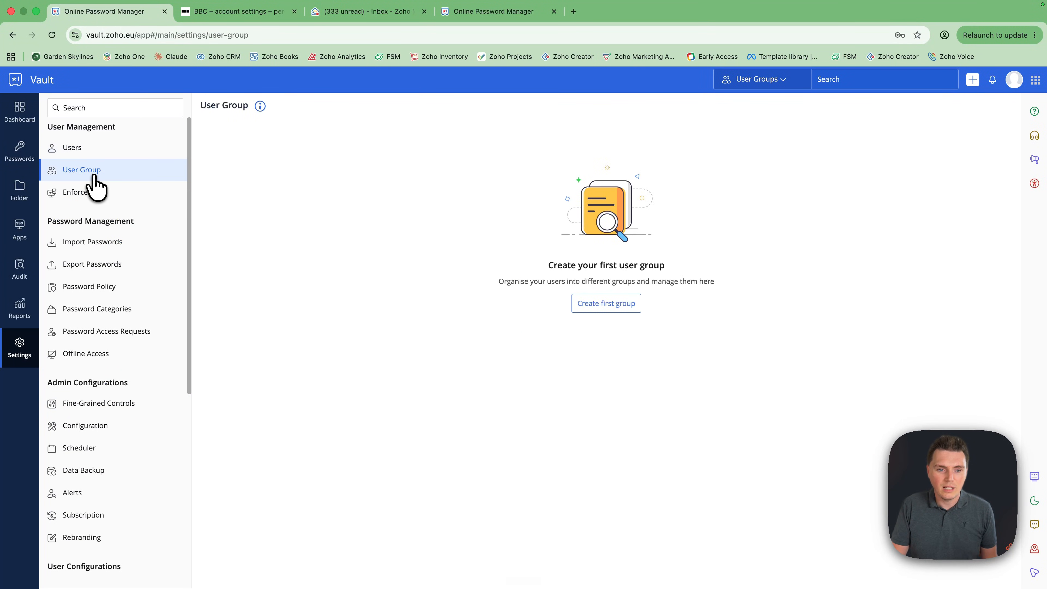
left_click(606, 304)
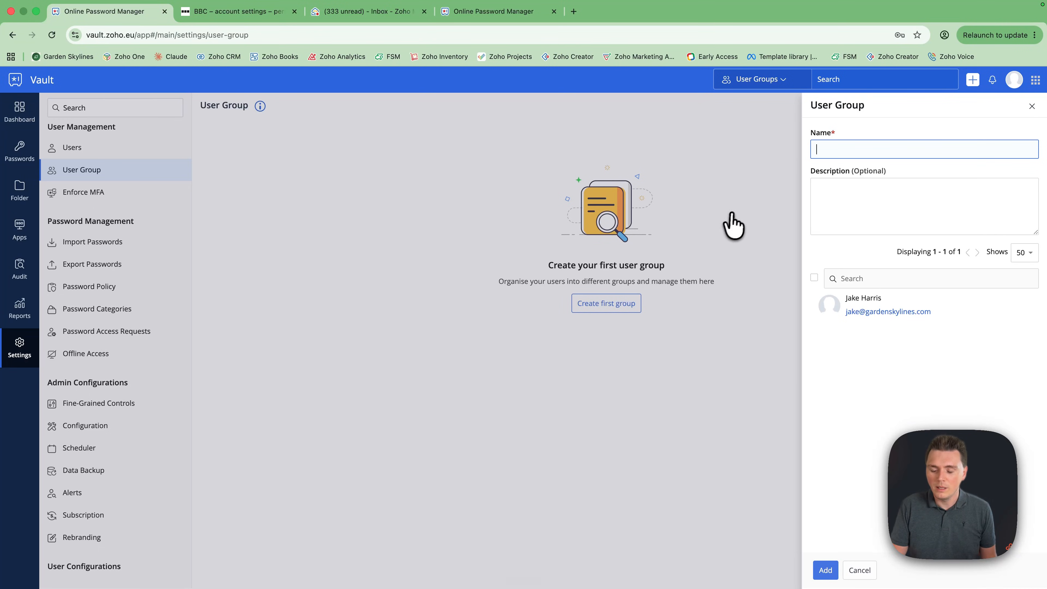
type("Marketing")
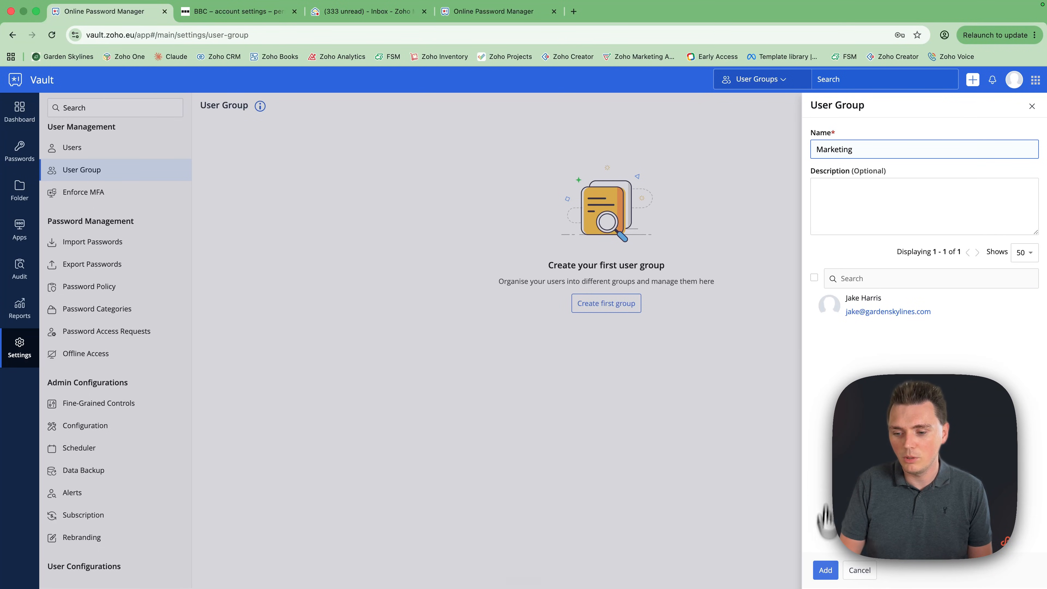
left_click(825, 569)
left_click(814, 286)
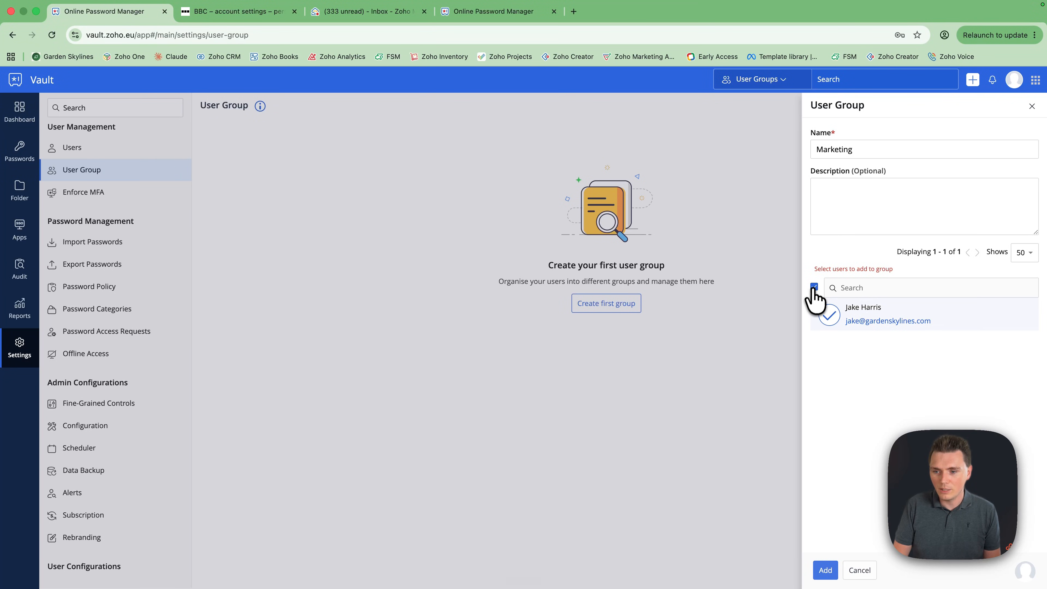
left_click(825, 570)
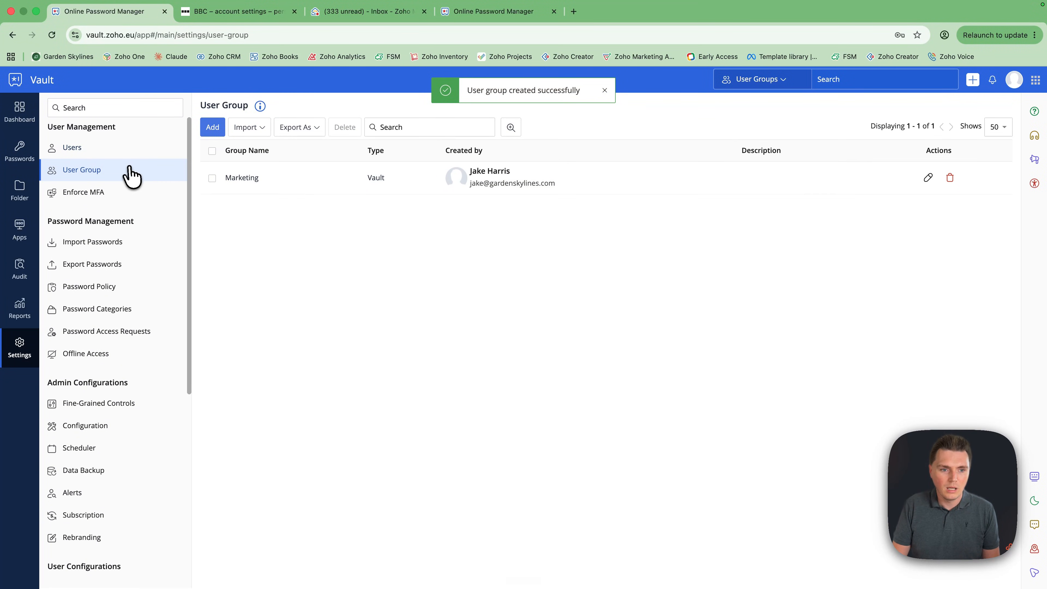
Create the Sales user group with the same user as its member
left_click(217, 135)
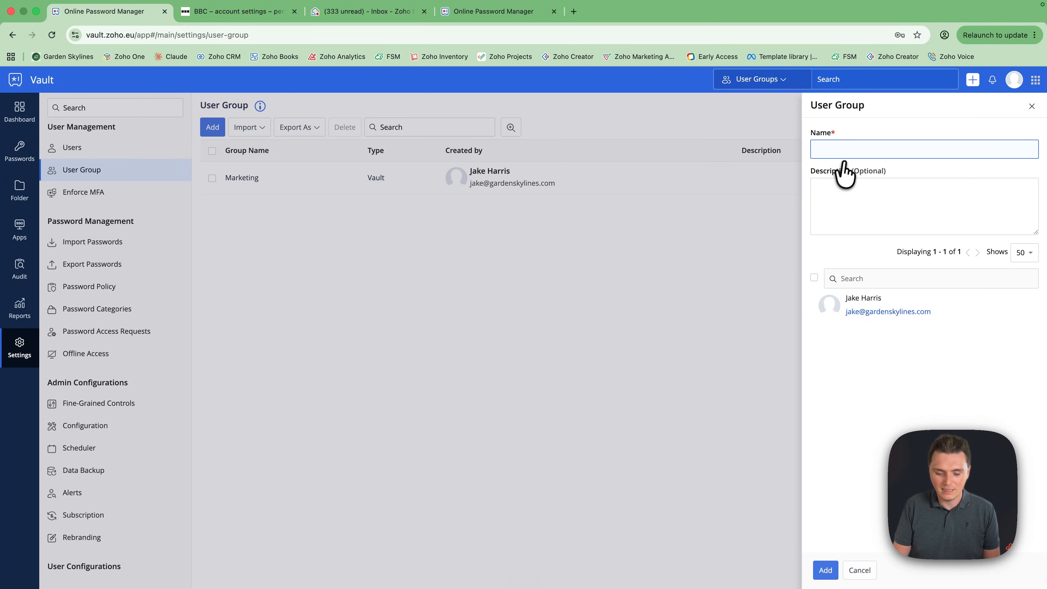
type("Sales")
left_click(814, 277)
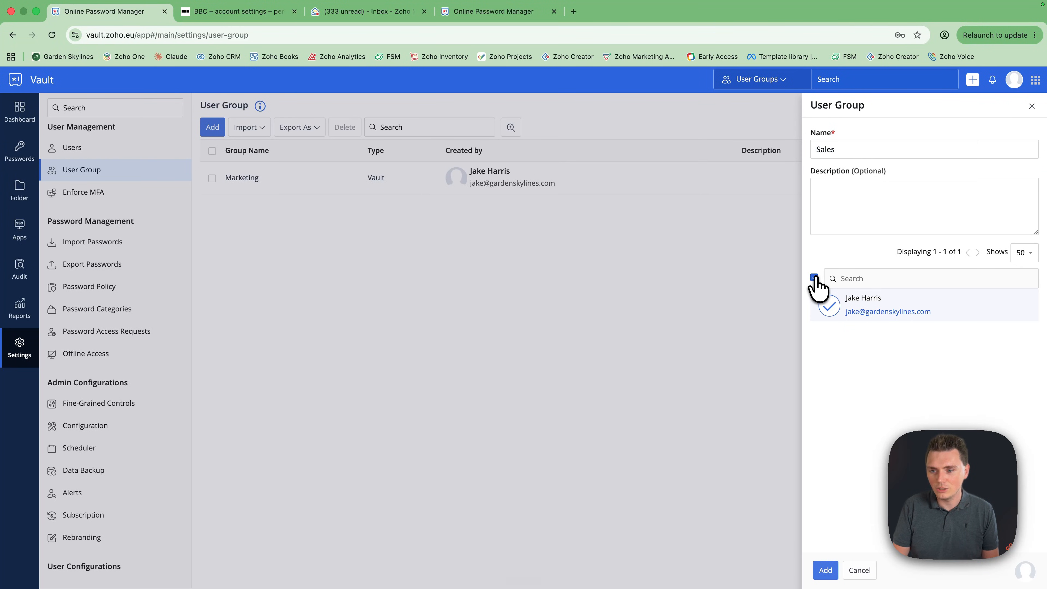
left_click(826, 570)
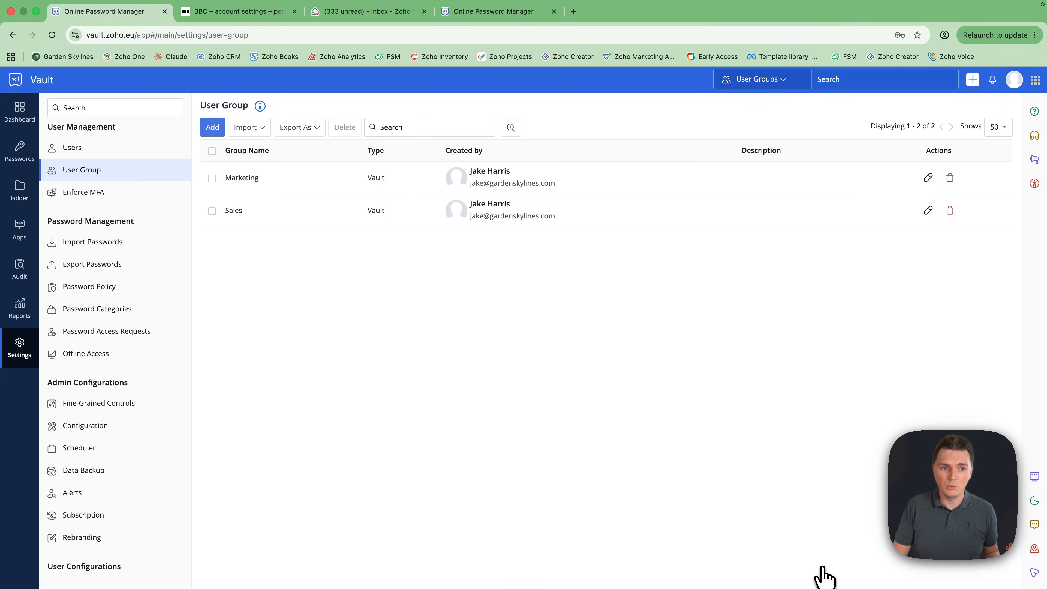
Select the Marketing folder and grant the Marketing user group Manage privilege on it
left_click(22, 192)
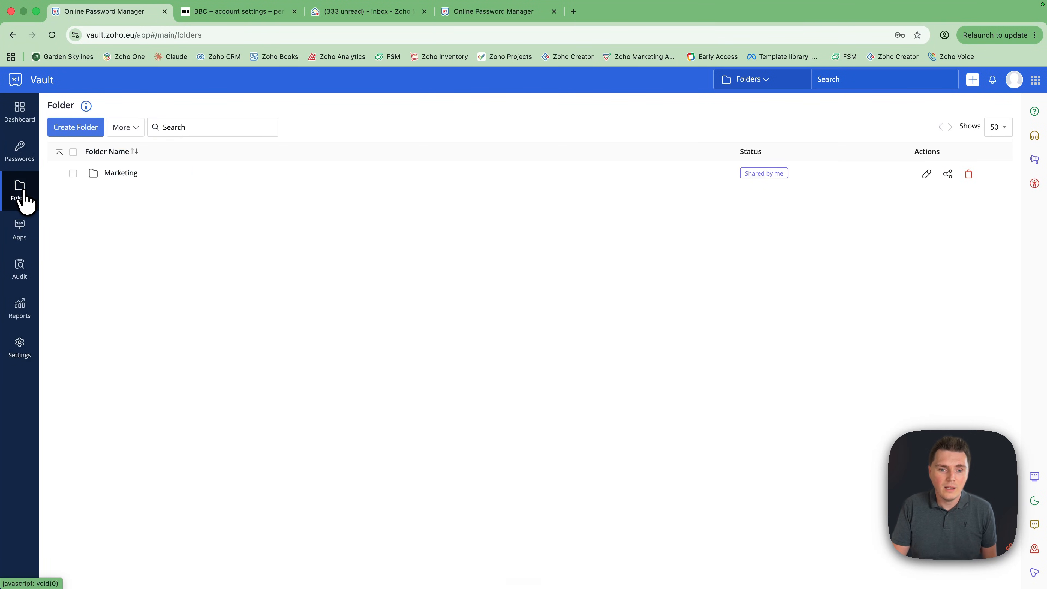
left_click(73, 173)
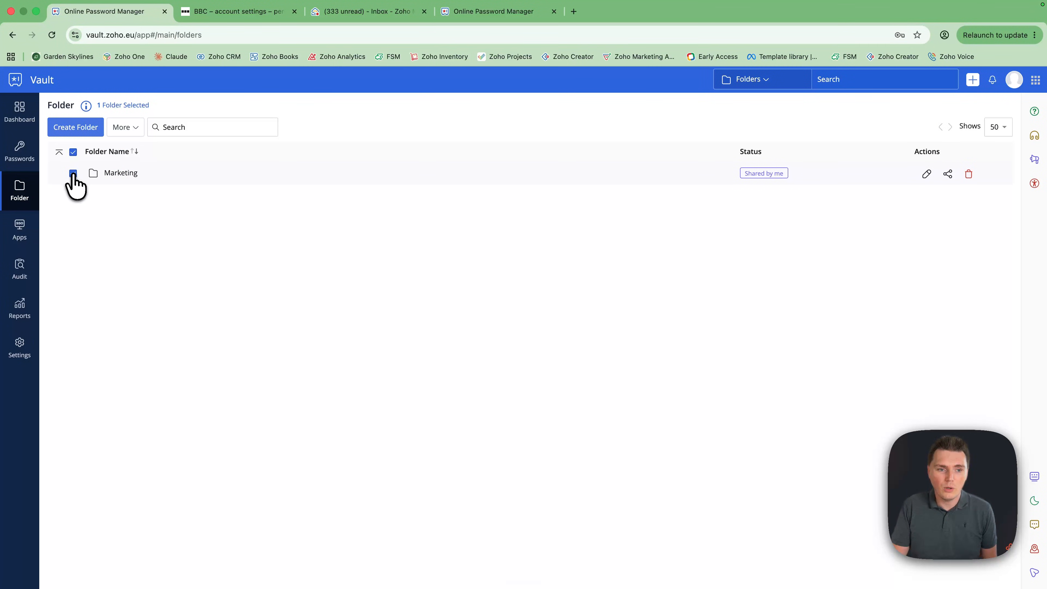
left_click(118, 135)
left_click(121, 148)
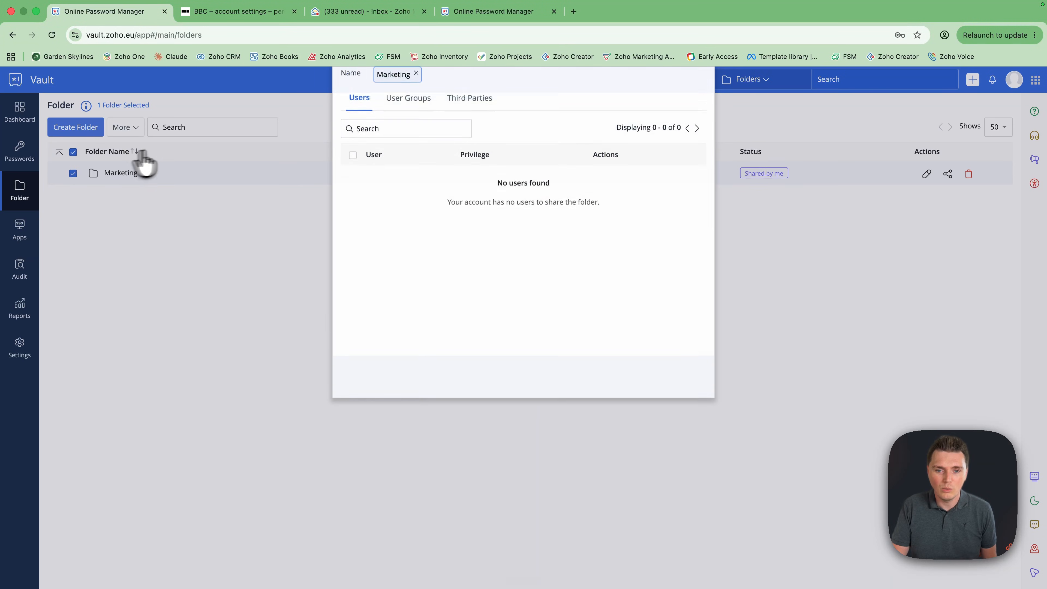
left_click(399, 136)
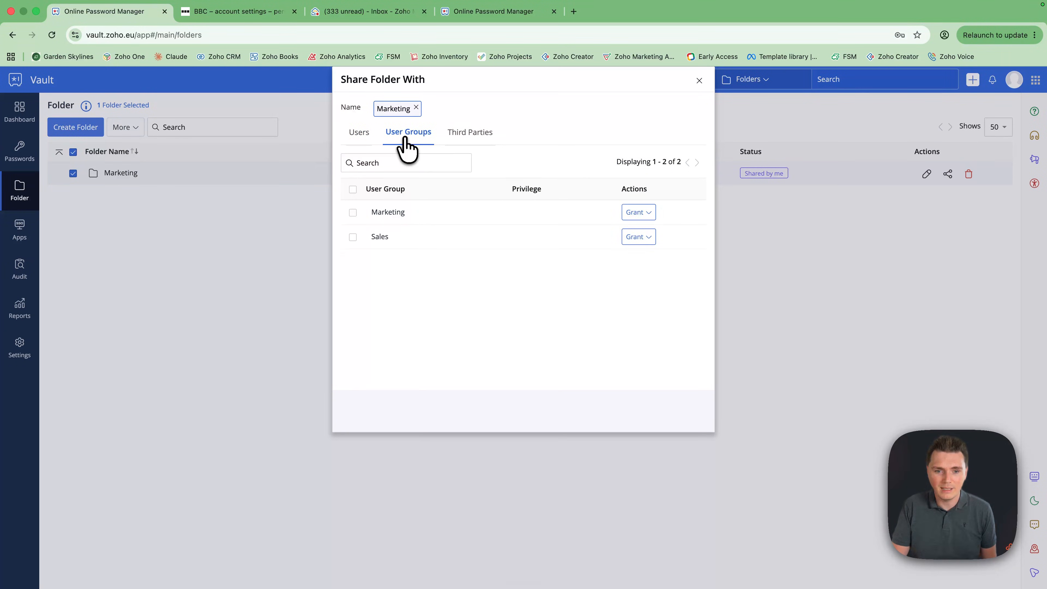
left_click(353, 211)
left_click(637, 210)
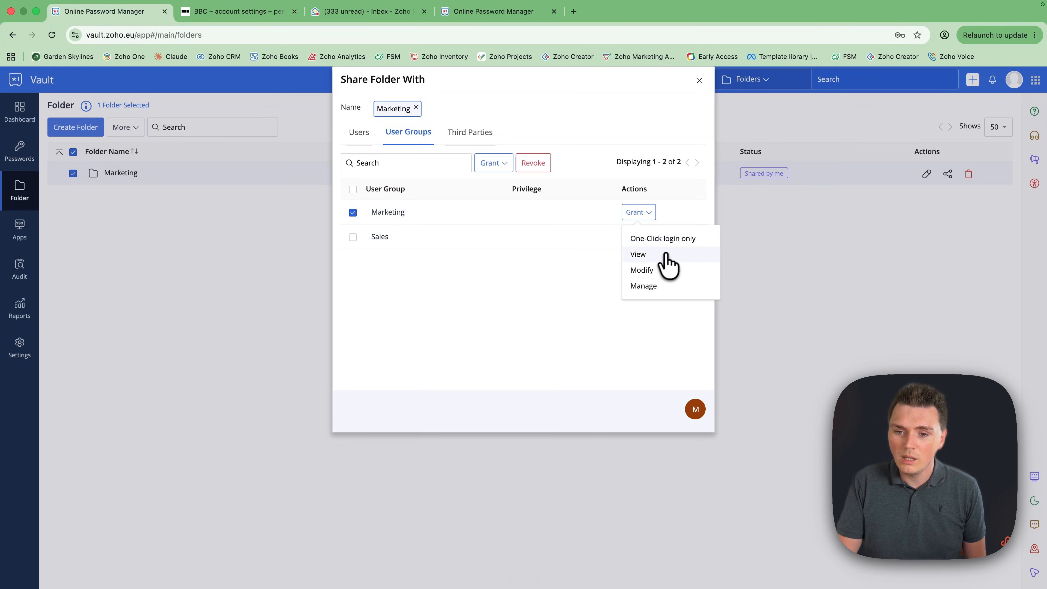
left_click(651, 285)
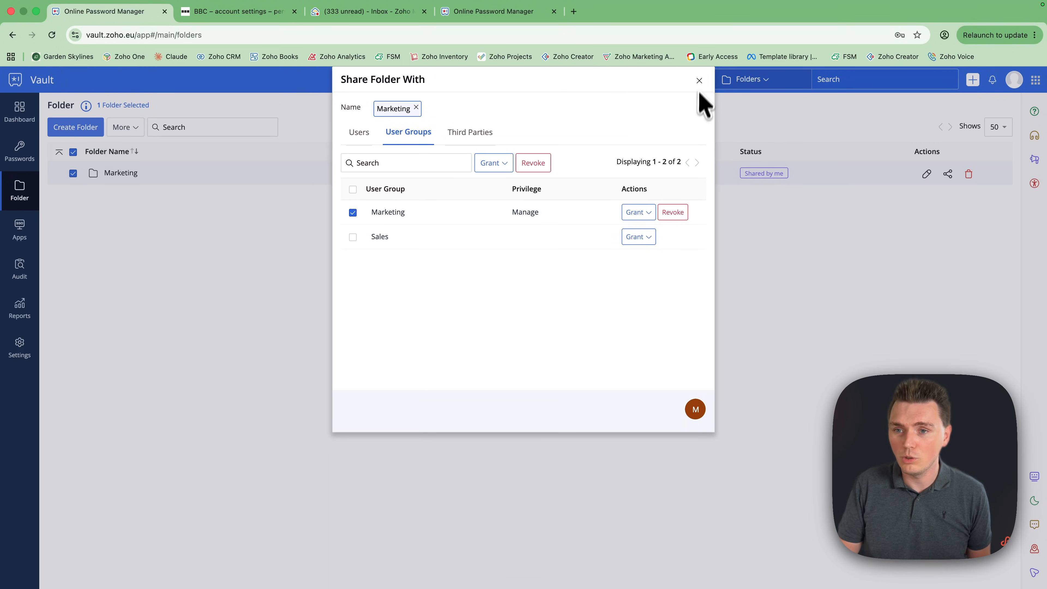
left_click(699, 81)
Create a folder named Sales containing the Adobe and BBC passwords, then check its contents
left_click(73, 128)
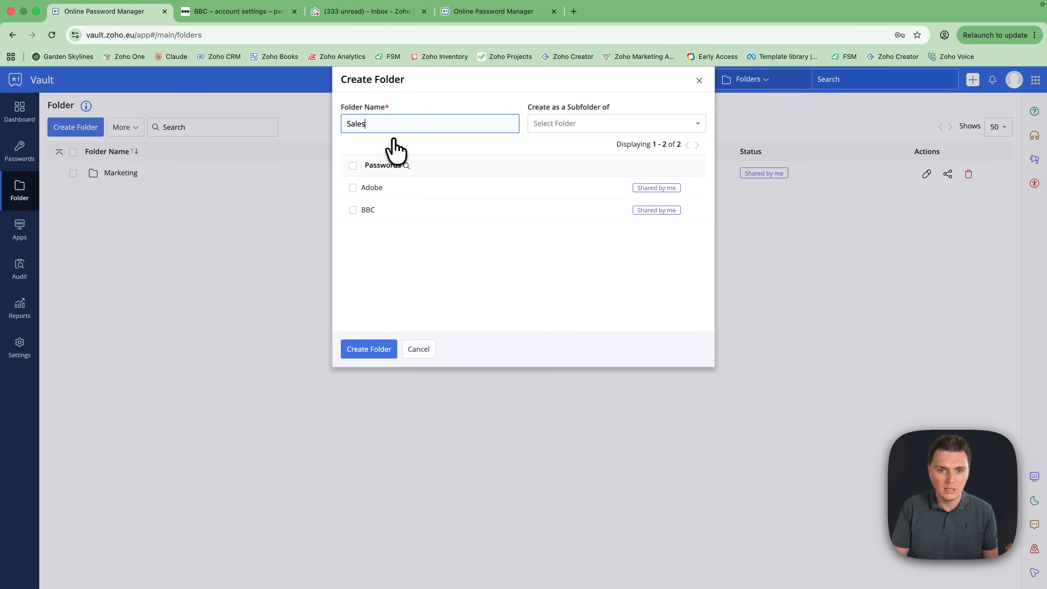
left_click(353, 187)
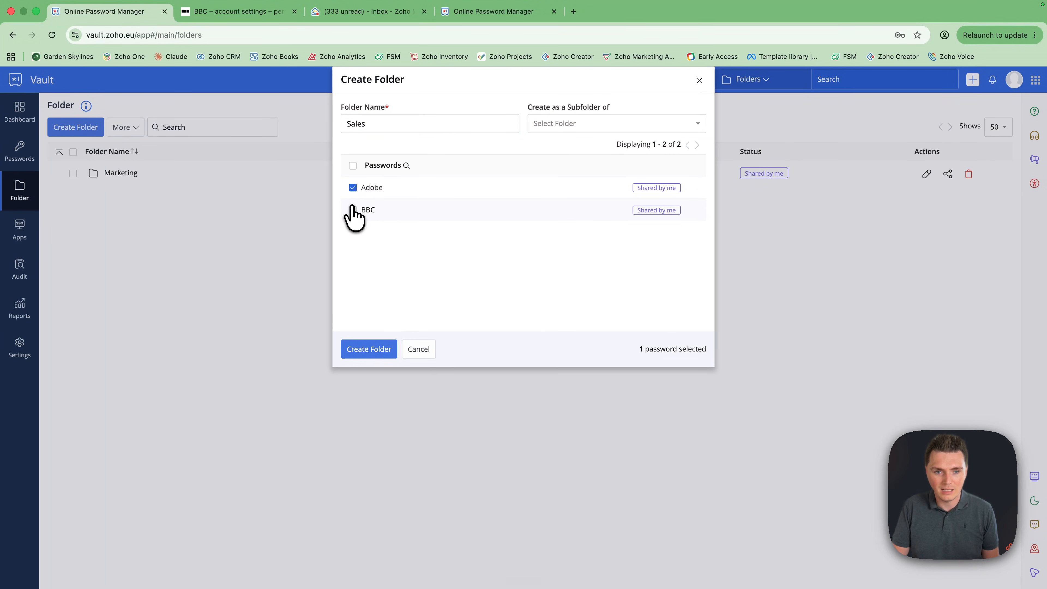
left_click(352, 210)
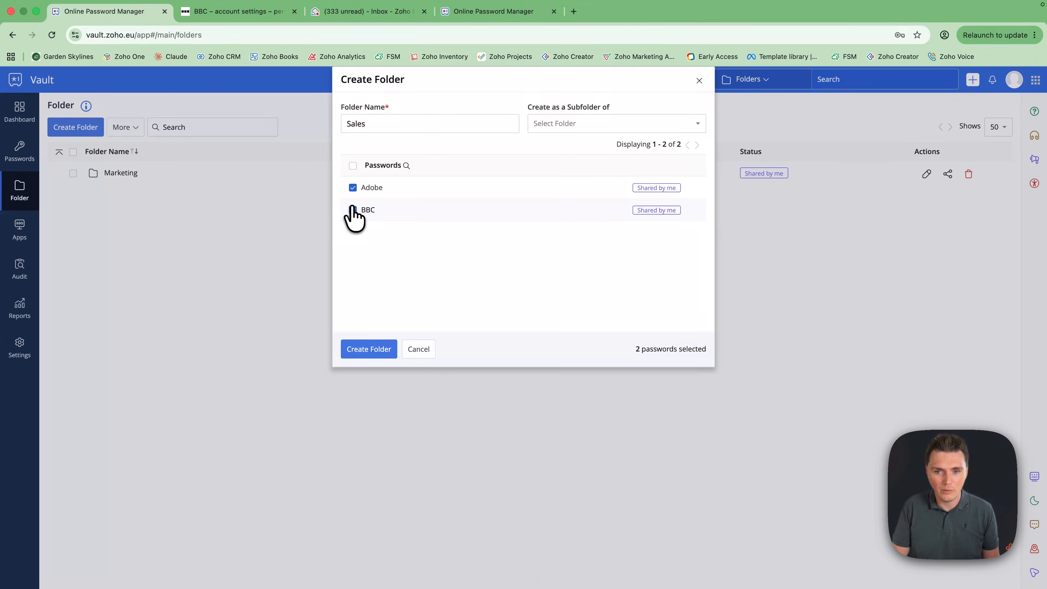
left_click(366, 350)
left_click(304, 197)
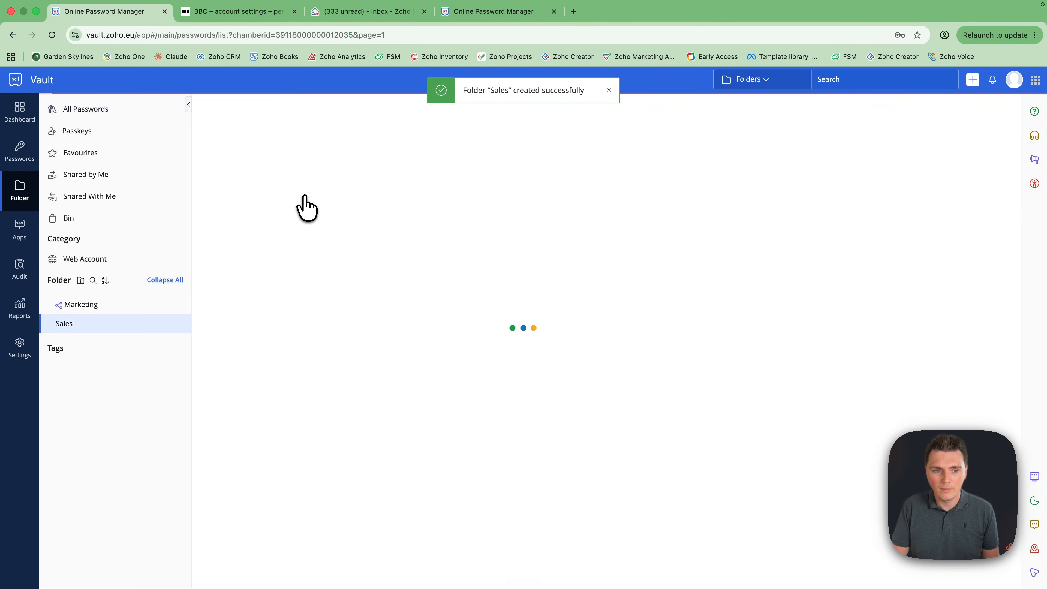
left_click(312, 128)
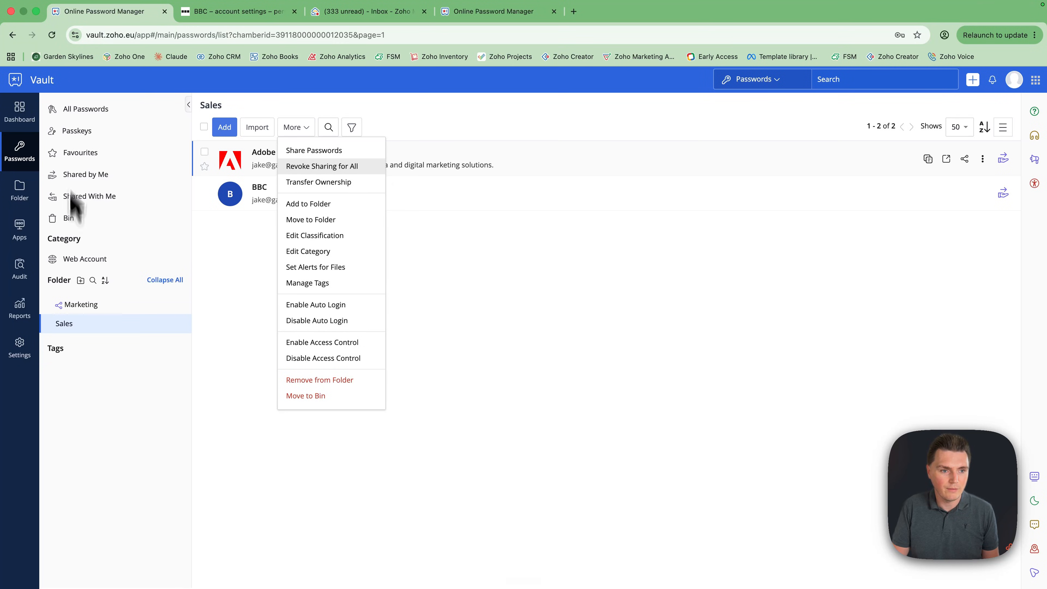
left_click(20, 190)
Share the Sales folder with the Sales user group at Manage privilege
left_click(73, 197)
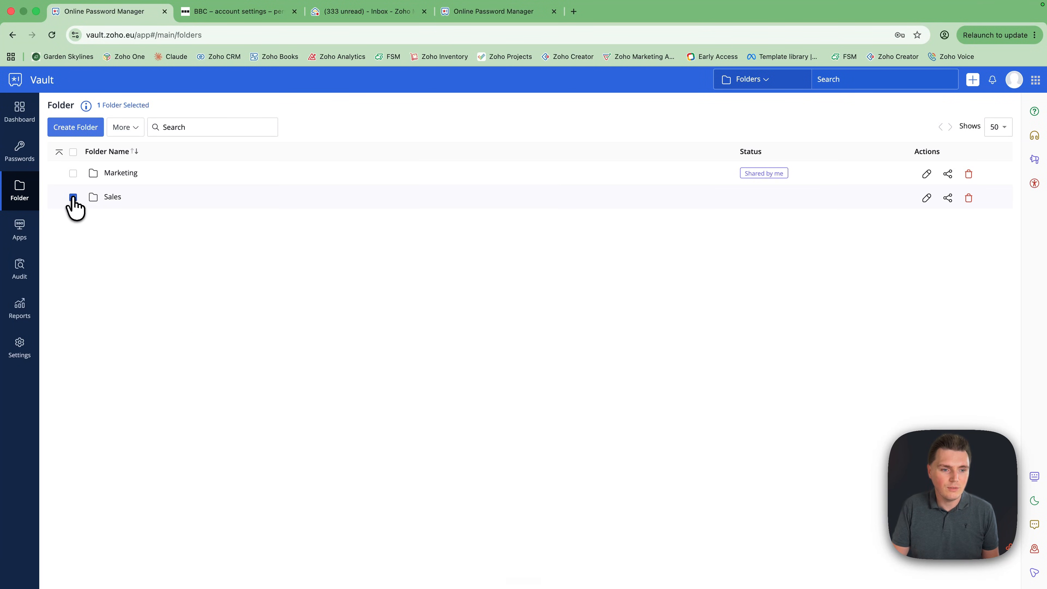
left_click(128, 128)
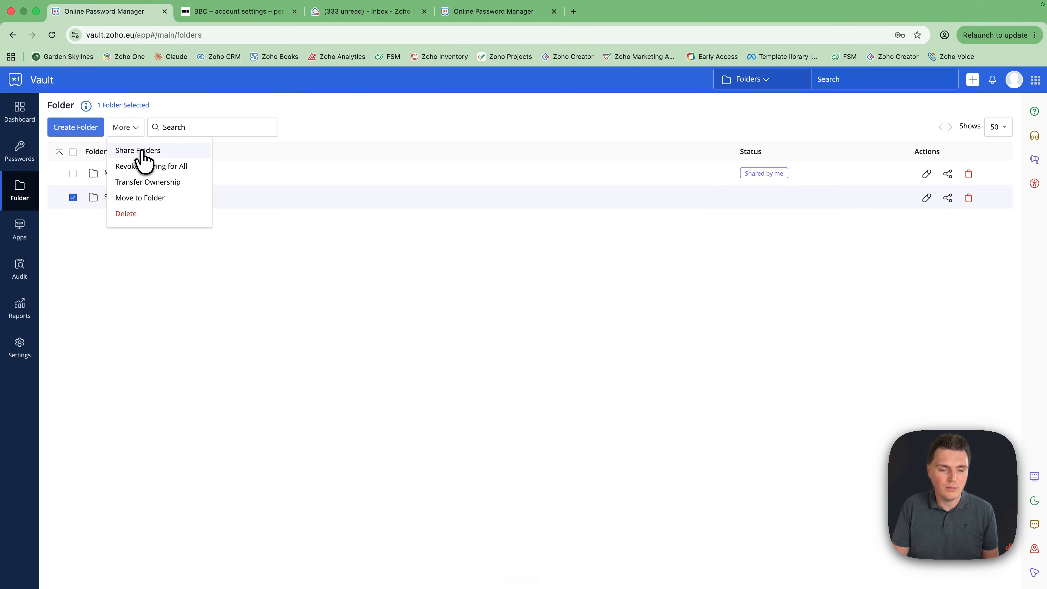
left_click(141, 152)
left_click(404, 134)
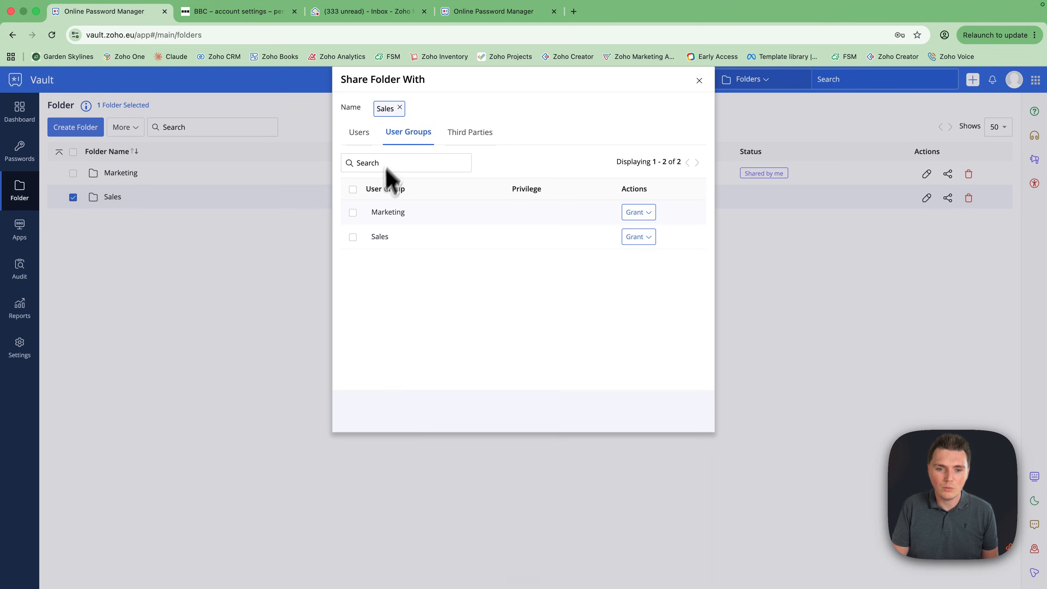
left_click(352, 237)
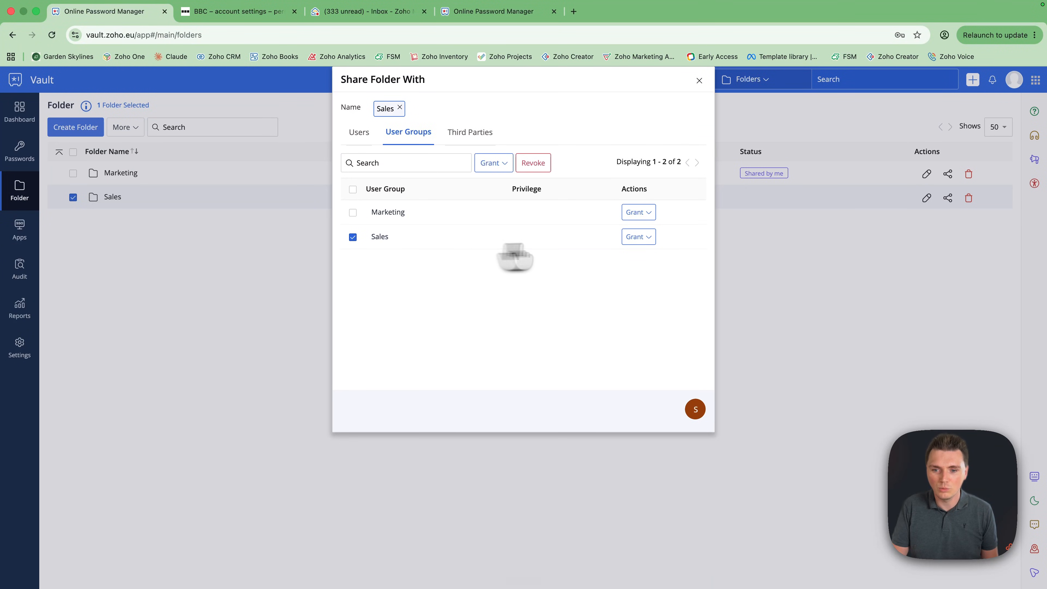
left_click(638, 236)
left_click(643, 301)
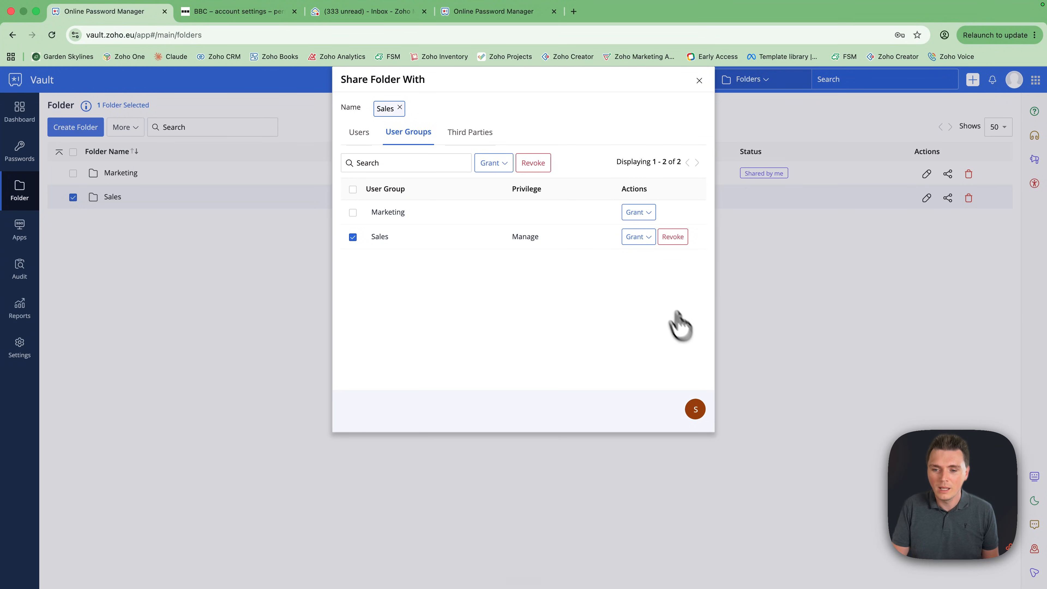
Close the Share Folder With dialog to return to the folder list showing Marketing and Sales shared
left_click(699, 81)
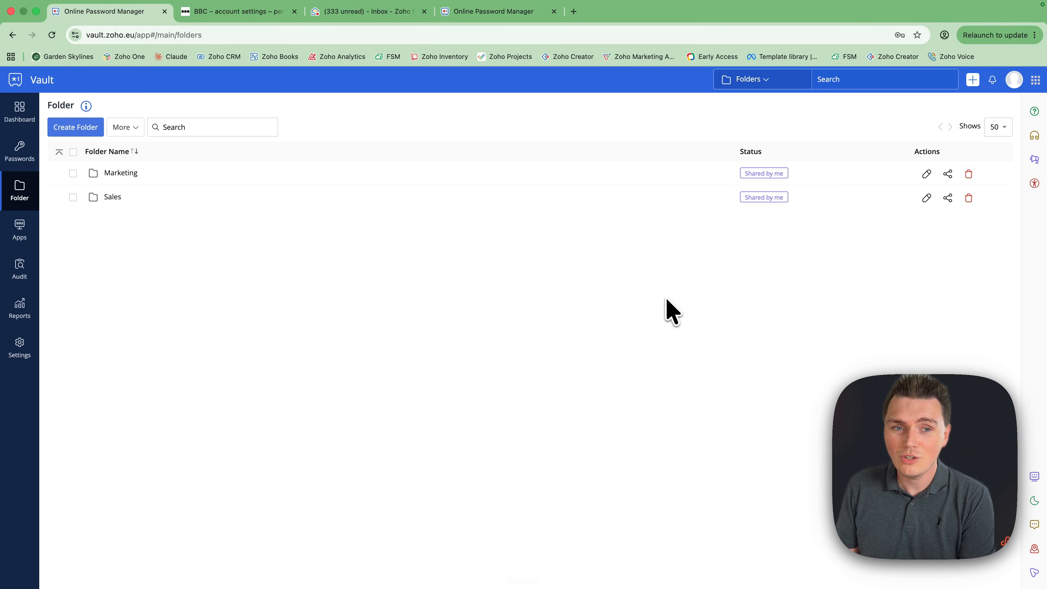
mouse_move(783, 4)
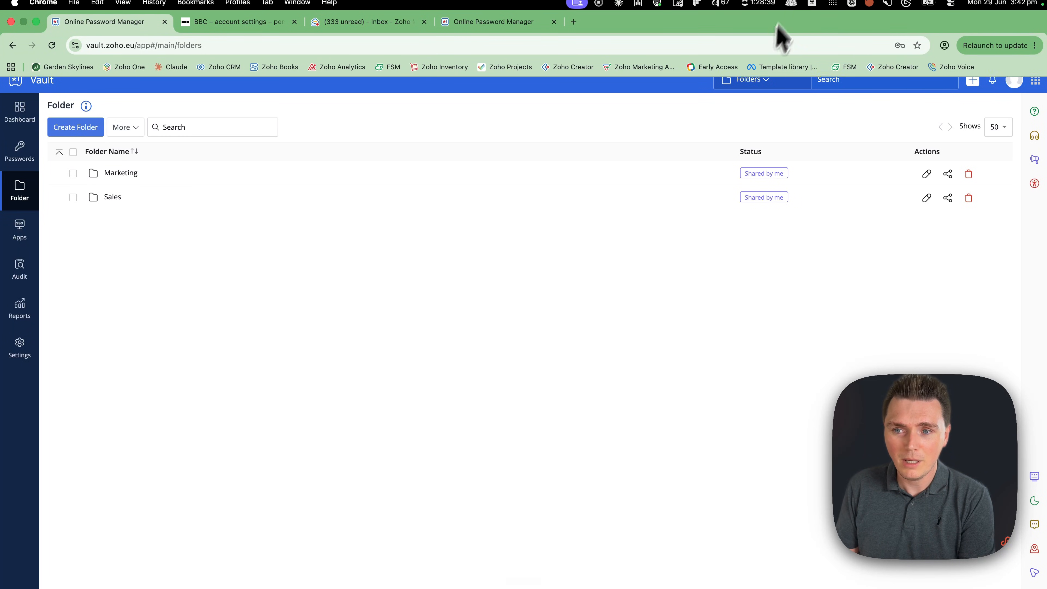